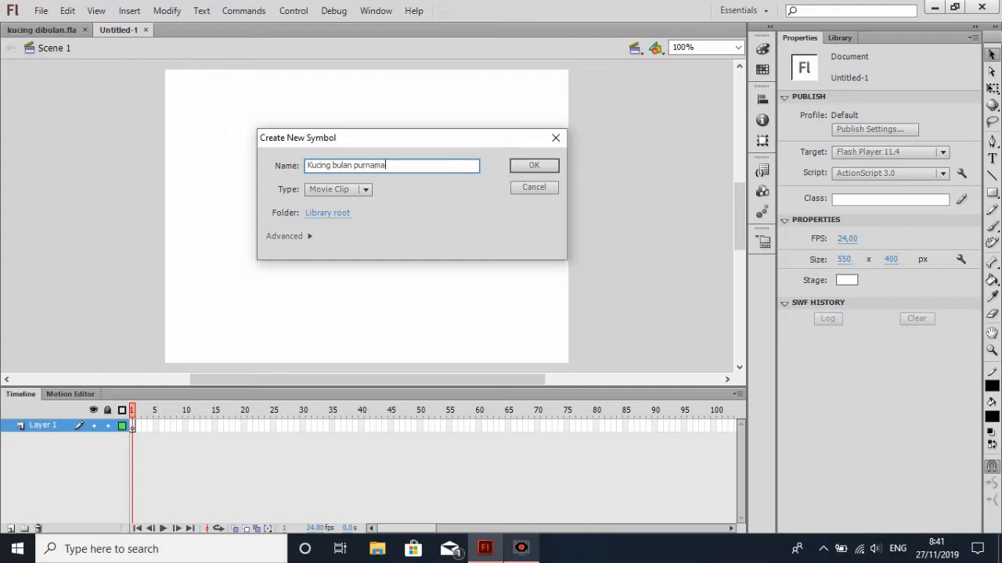
Create the movie clip symbol "Kucing bulan purnama" and place a static text box above its registration point
key(Return)
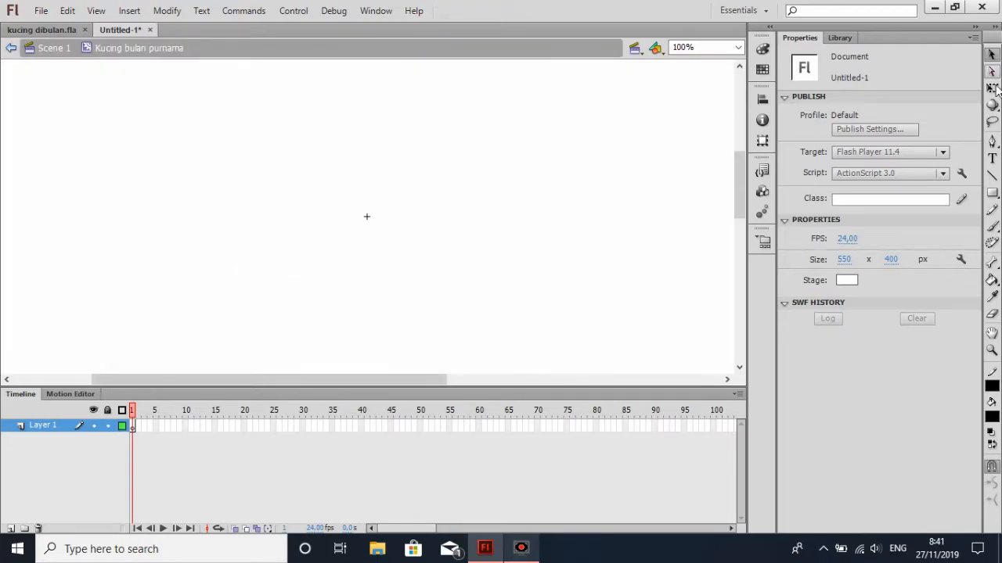
click(993, 195)
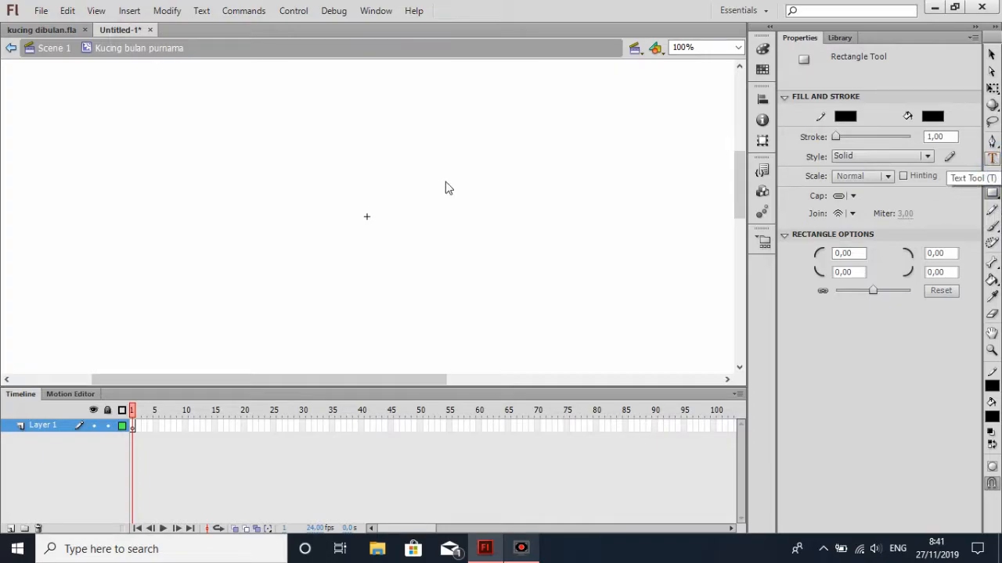
click(993, 159)
scroll(519, 198, up, 3)
scroll(520, 197, down, 2)
click(283, 178)
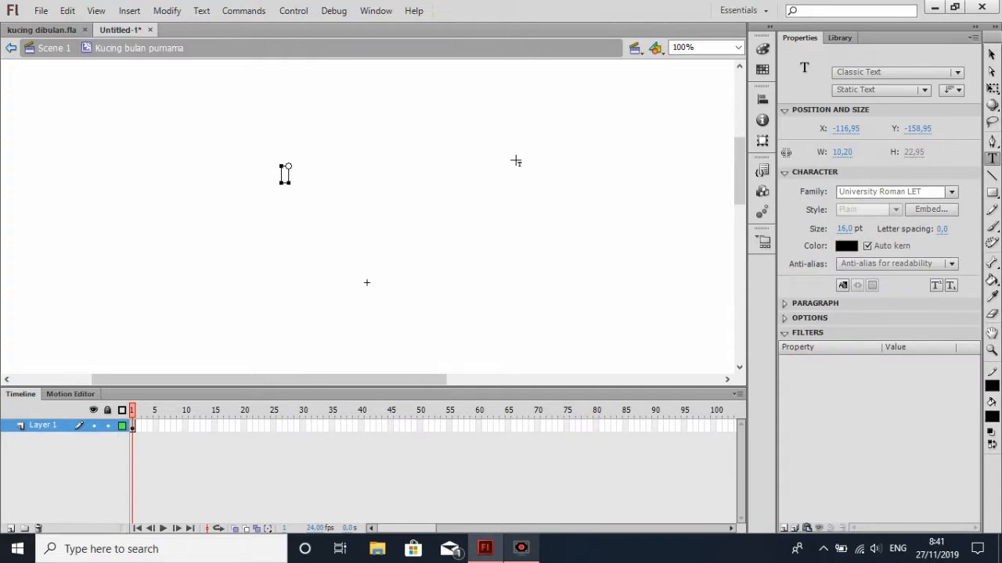
Set the text's font family to Rise
click(950, 193)
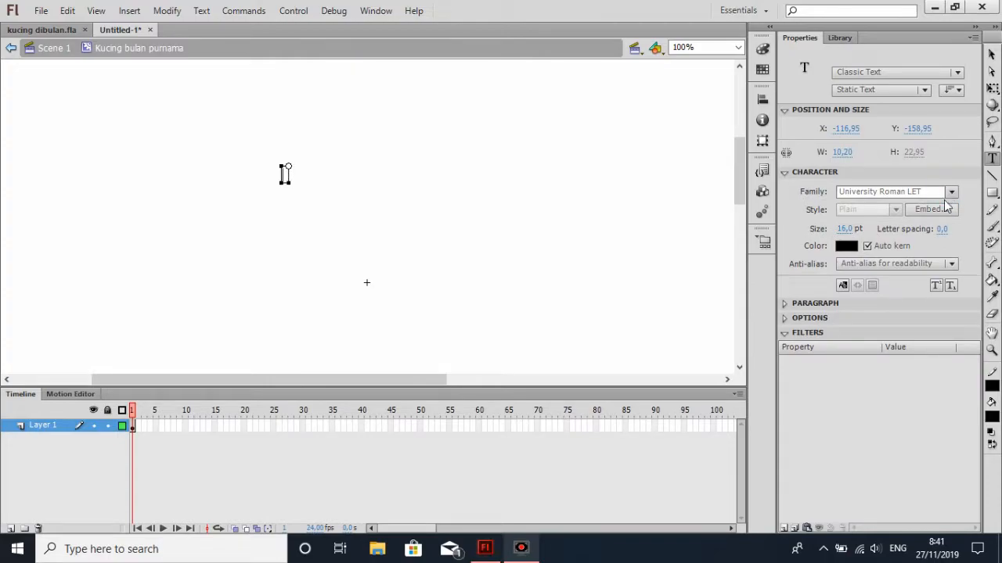
scroll(848, 263, up, 1)
scroll(848, 263, up, 20)
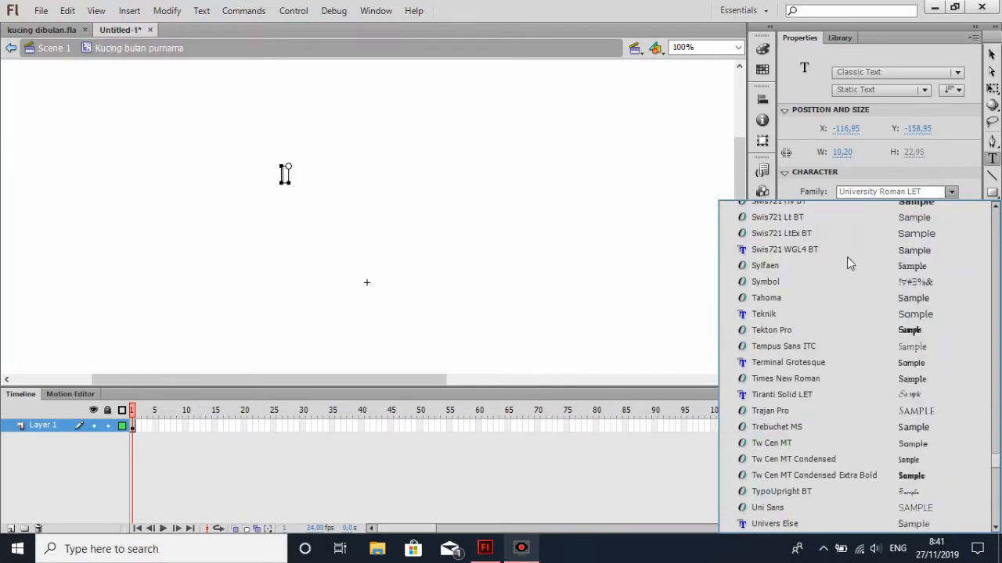
scroll(847, 258, up, 5)
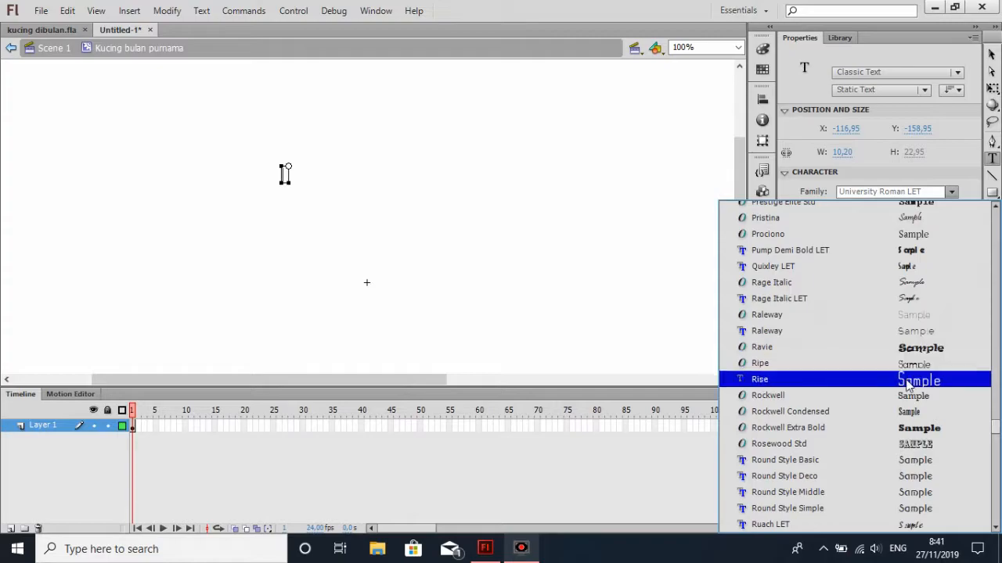
click(901, 380)
Enter the author's full name, followed by "no absen" and the attendance number on a second line
text(Sr)
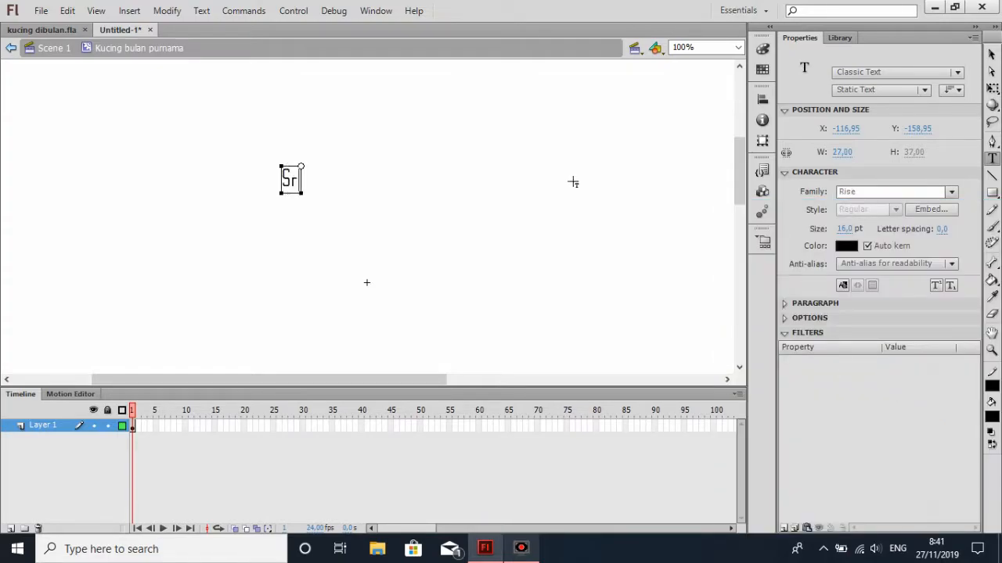
text(i Devi Agus)
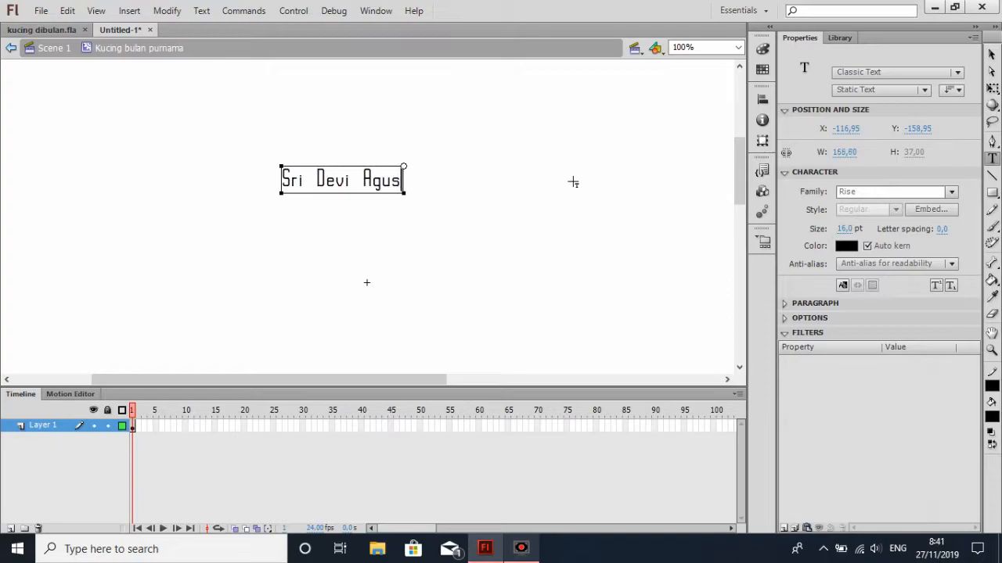
text(tina)
key(Return)
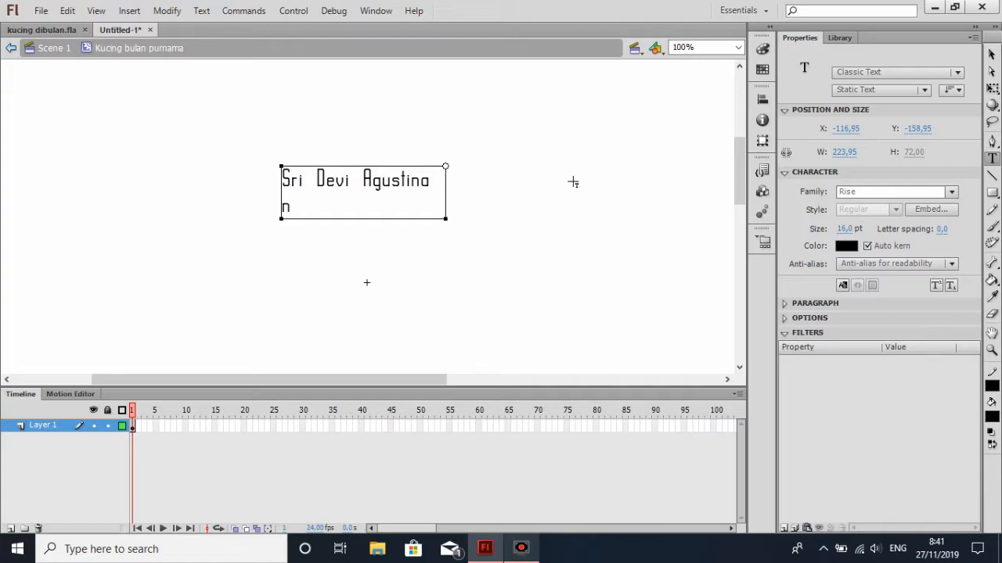
text(no absen :)
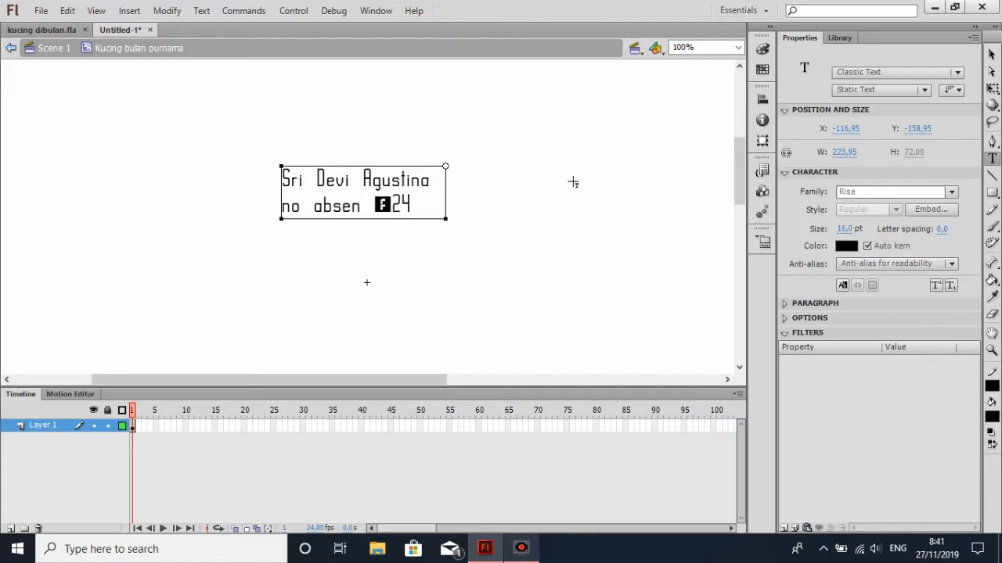
key(BackSpace)
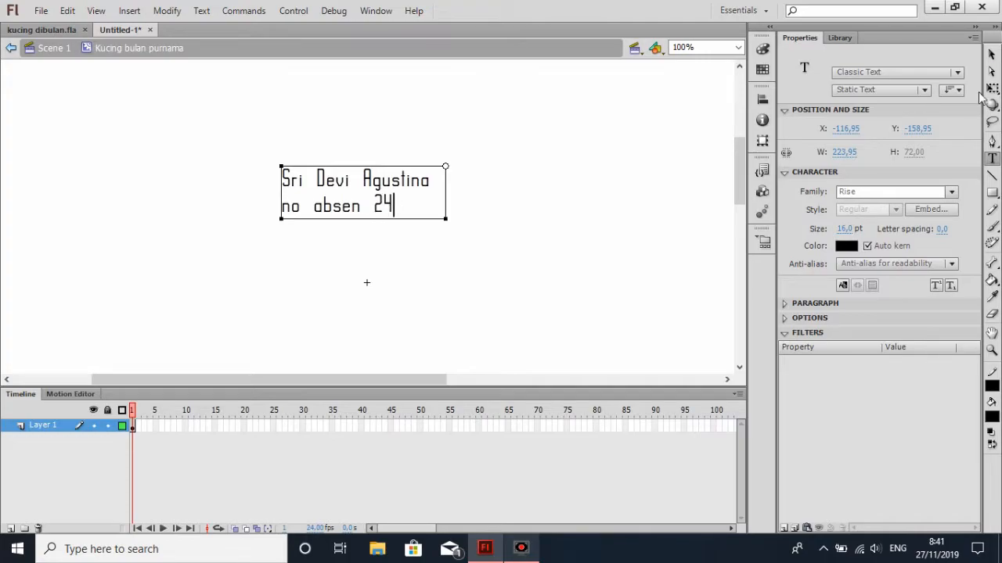
Move the two-line text block up and to the left, clear of the drawing area around the registration point
click(992, 53)
click(579, 149)
drag(240, 123, 545, 260)
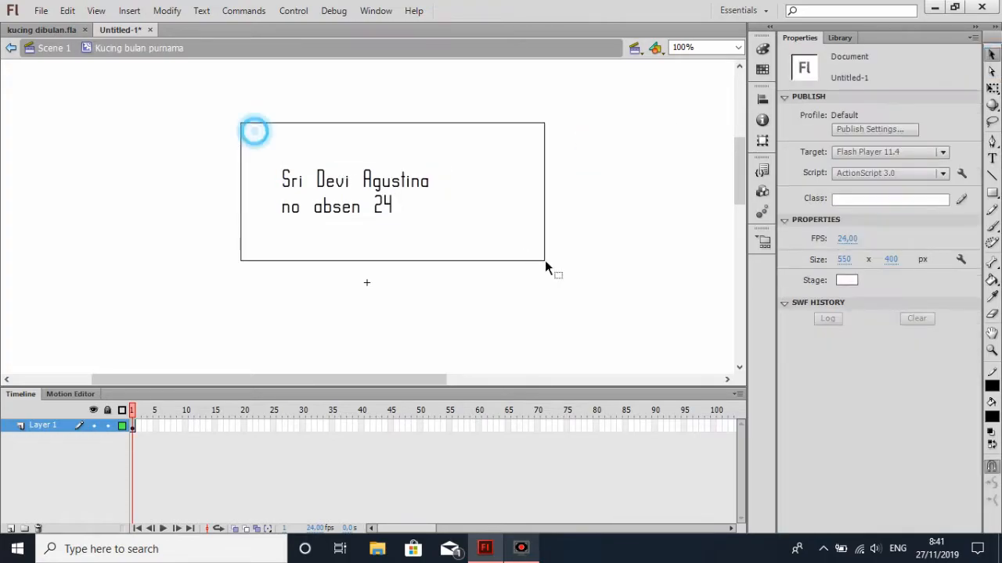
drag(364, 221, 123, 135)
click(552, 246)
scroll(551, 244, down, 1)
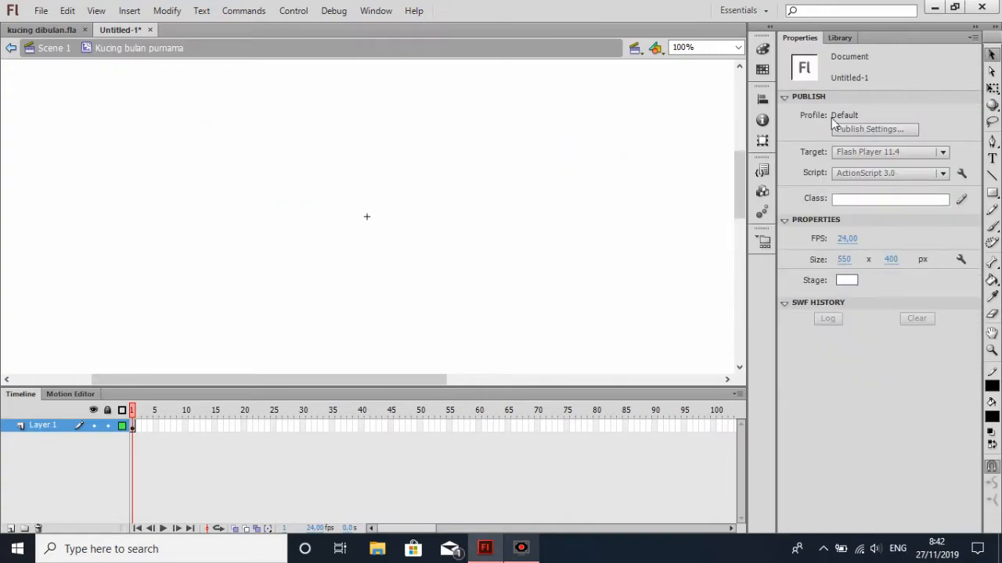
Draw a rectangle with a black 1 pt stroke and no fill around the registration point, about 528 by 270 px
click(991, 192)
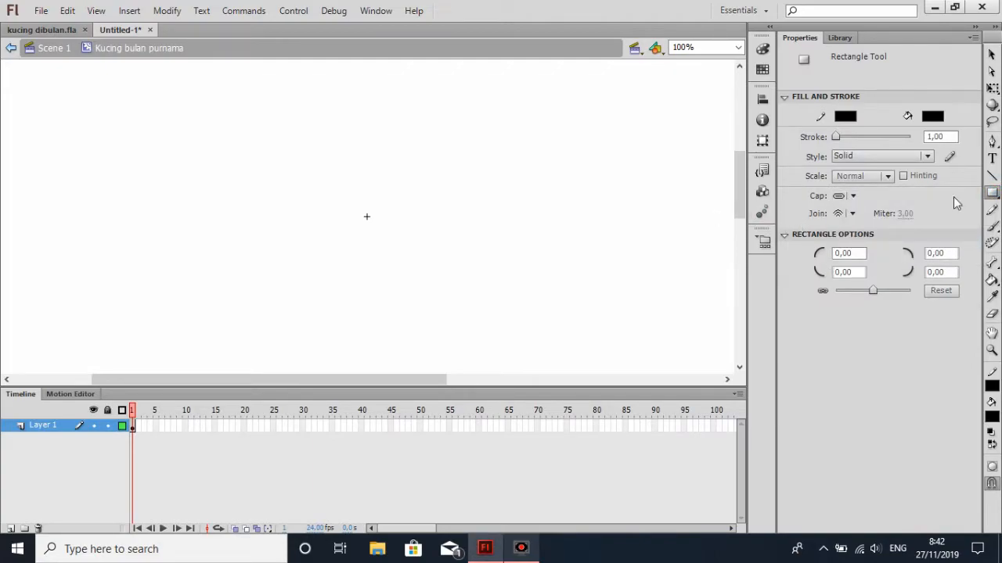
click(991, 193)
click(891, 196)
click(932, 116)
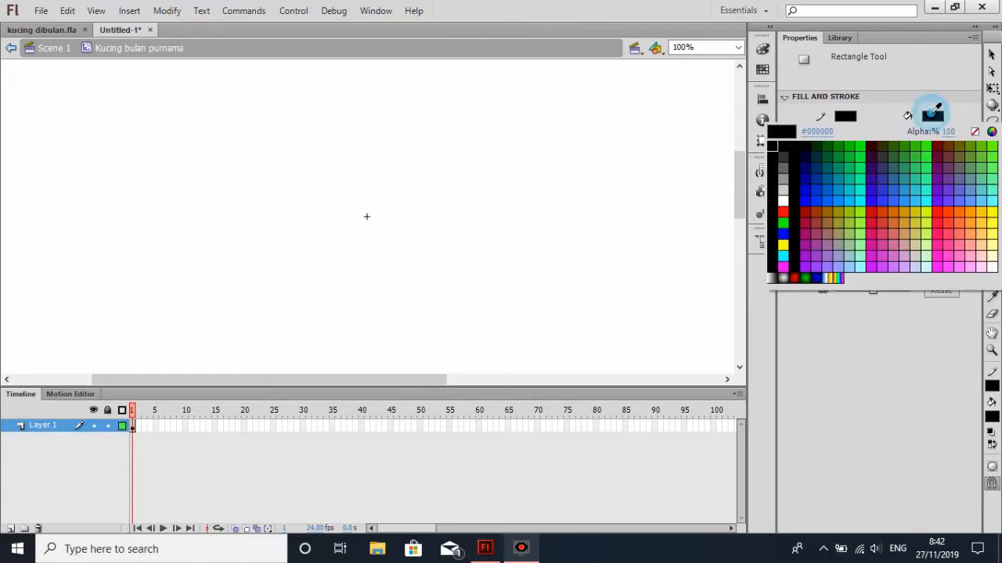
click(975, 133)
drag(216, 150, 603, 349)
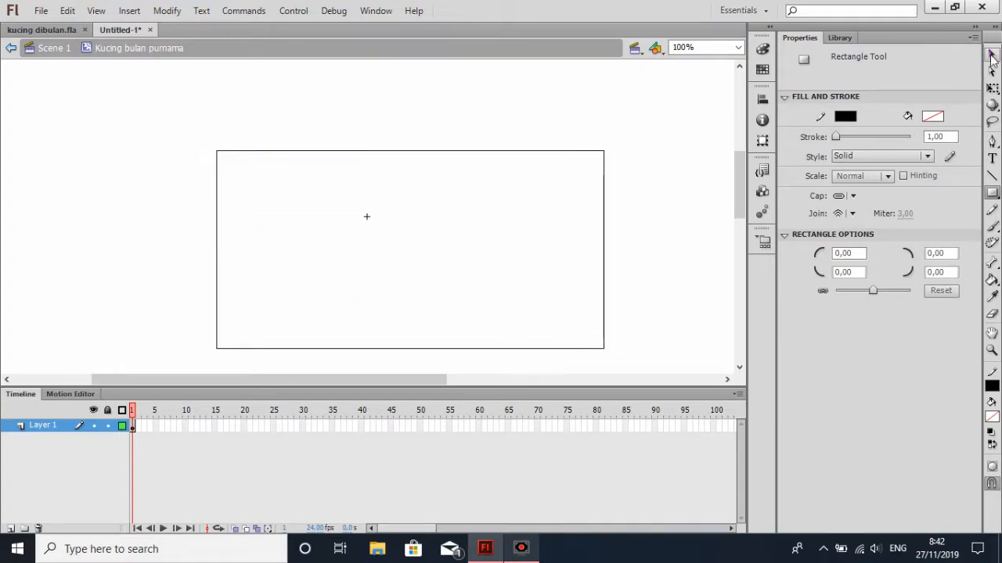
Move the whole rectangle left so it is roughly centred horizontally on the registration point
click(992, 55)
scroll(364, 164, down, 2)
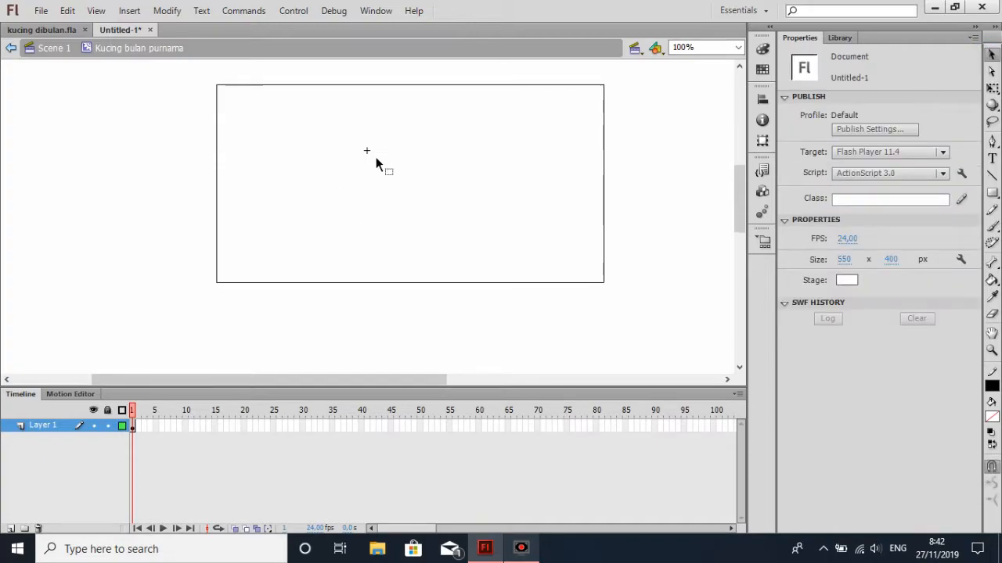
mouse_move(177, 79)
mouse_down()
mouse_move(519, 277)
mouse_move(648, 329)
mouse_up()
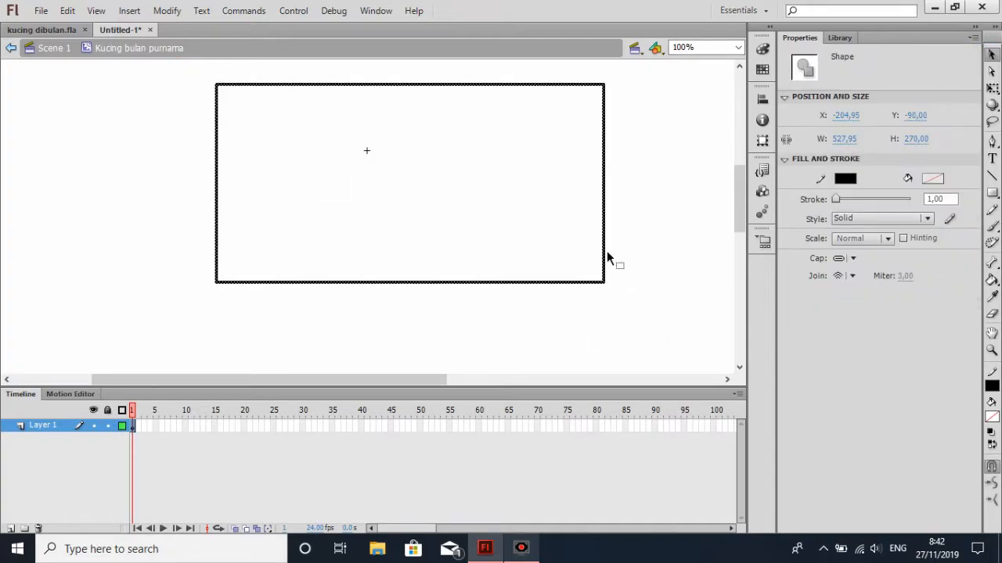
drag(606, 251, 568, 252)
scroll(560, 227, up, 2)
scroll(646, 252, down, 2)
scroll(646, 252, up, 4)
scroll(646, 250, down, 2)
click(656, 231)
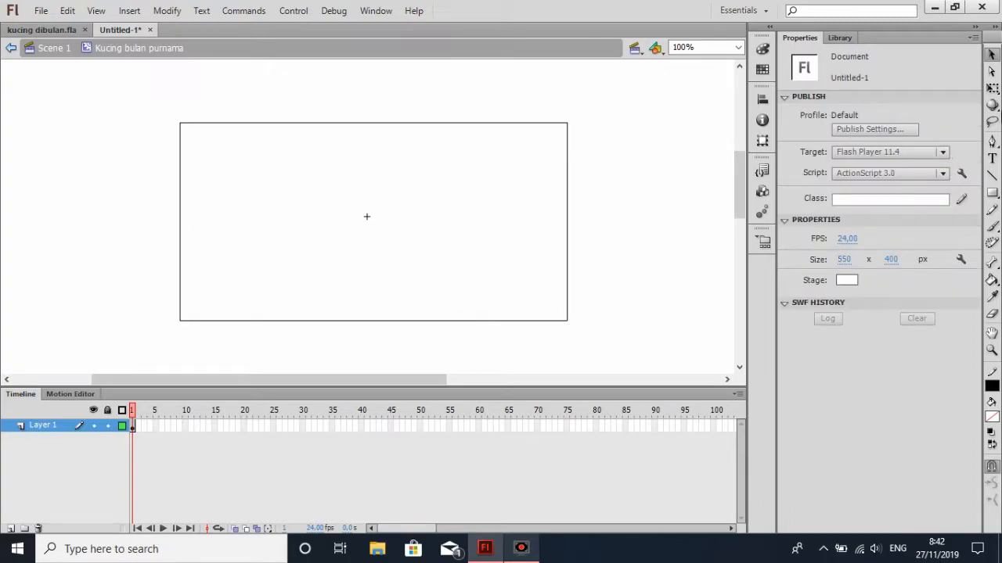
Switch the shape drawing tool from Rectangle to Oval
click(991, 192)
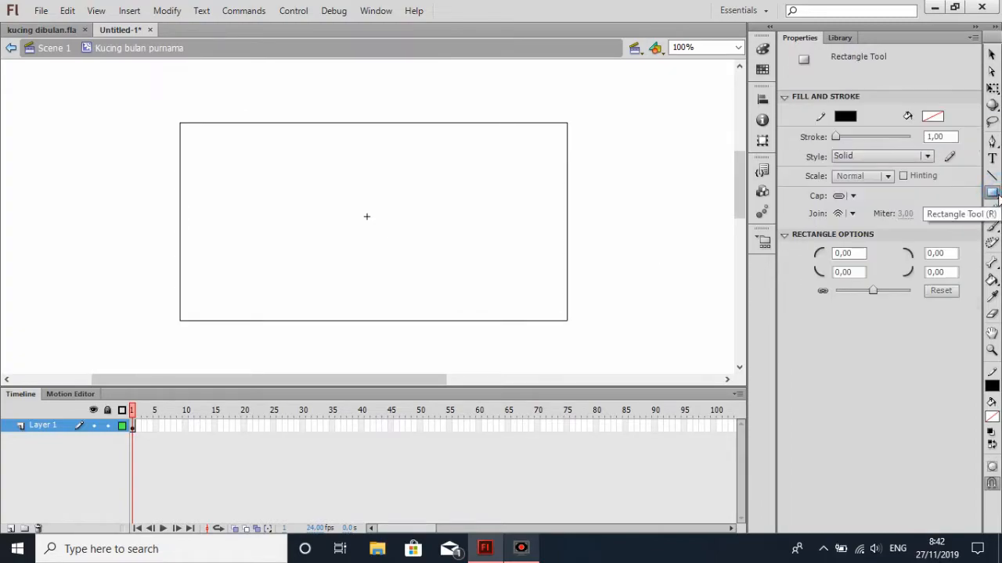
click(993, 197)
click(993, 196)
click(993, 196)
click(924, 211)
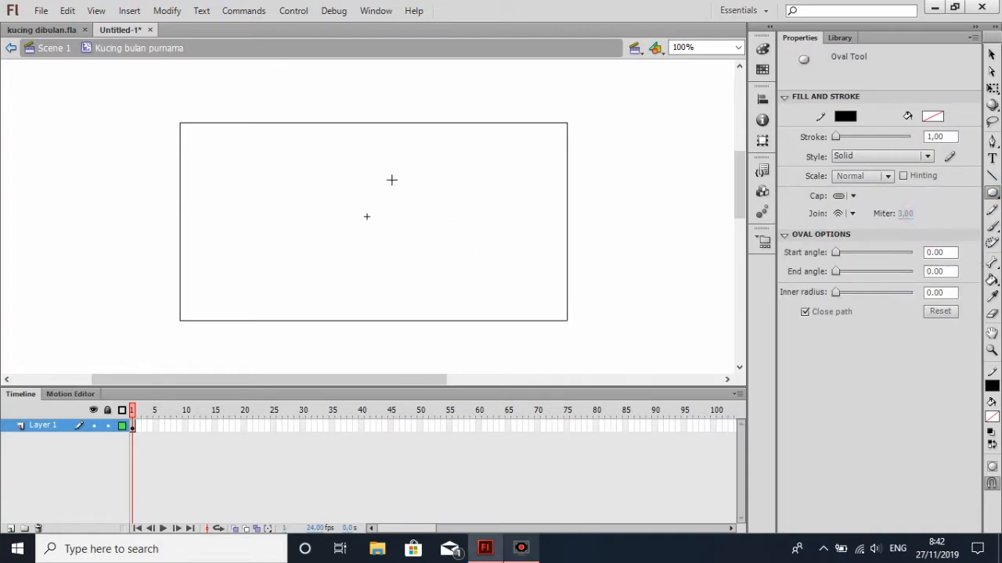
drag(391, 180, 593, 349)
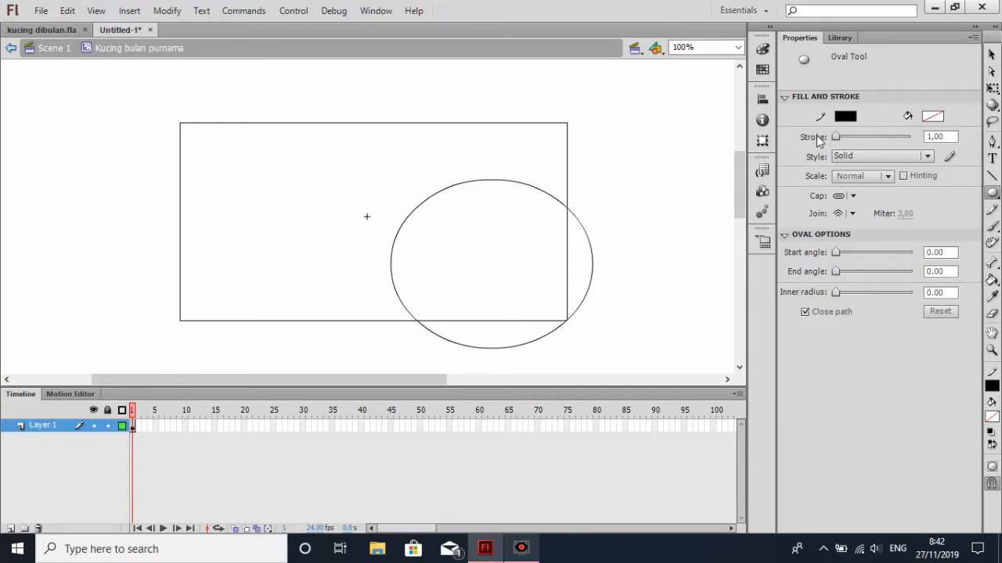
key(ctrl+z)
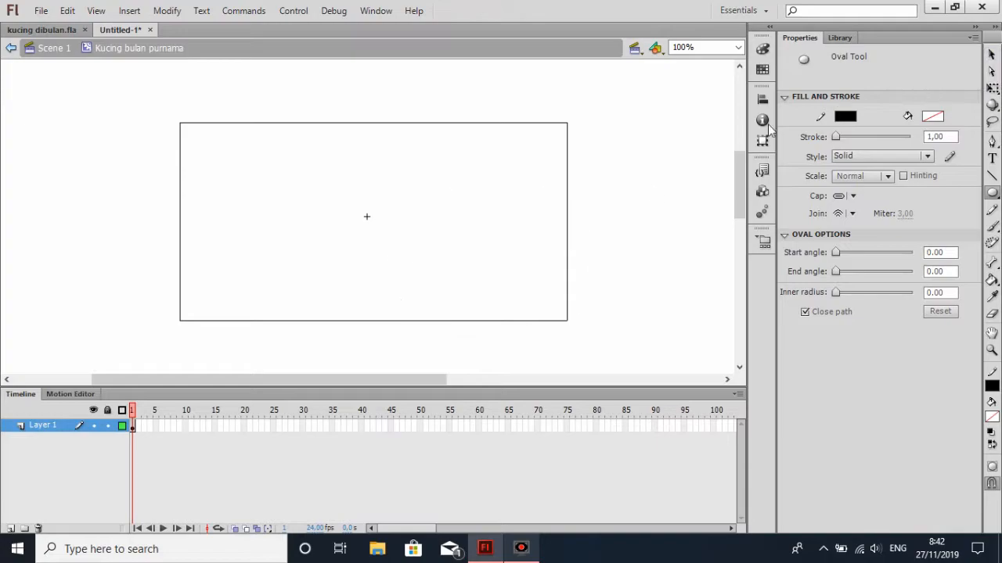
scroll(608, 230, down, 5)
scroll(536, 203, up, 5)
drag(407, 161, 591, 334)
key(ctrl+z)
Draw an unfilled circle overlapping the rectangle's right and bottom edges, and delete the arcs lying outside the rectangle
drag(378, 155, 574, 353)
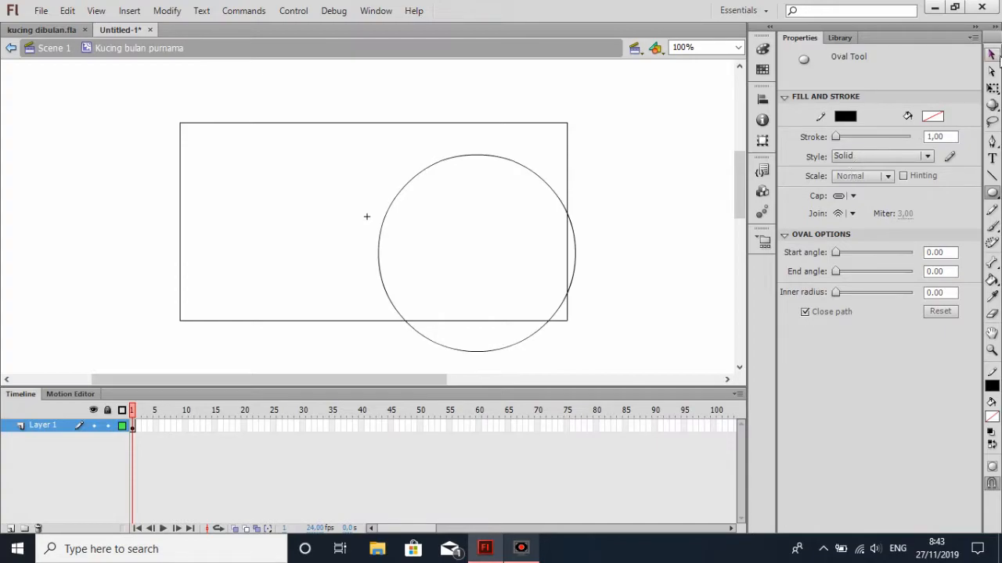
click(992, 54)
click(576, 265)
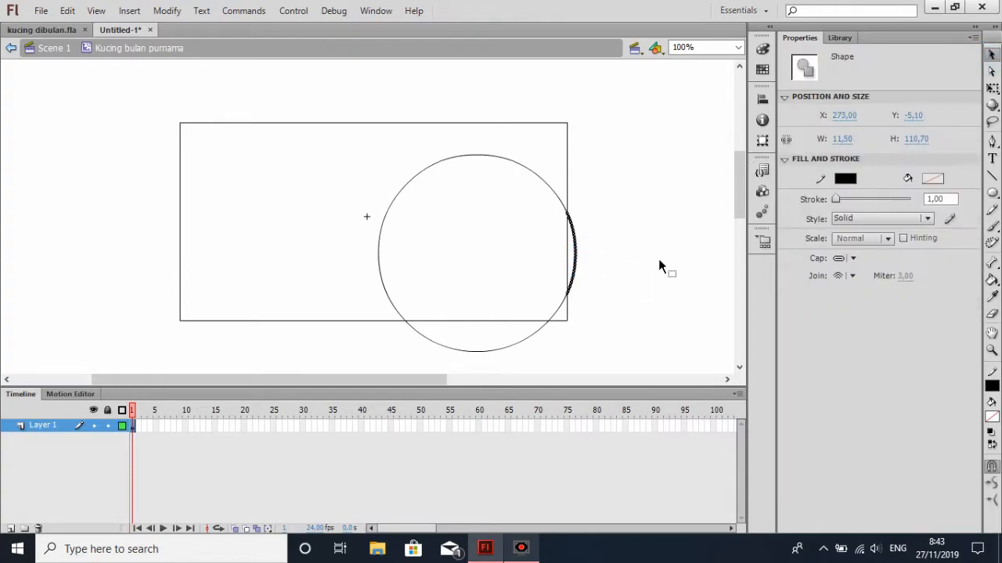
key(Delete)
click(500, 353)
key(Delete)
Draw a long, thin unfilled rectangle below the large frame, about 520 by 47 px
scroll(646, 290, down, 2)
scroll(630, 284, up, 2)
scroll(626, 284, down, 3)
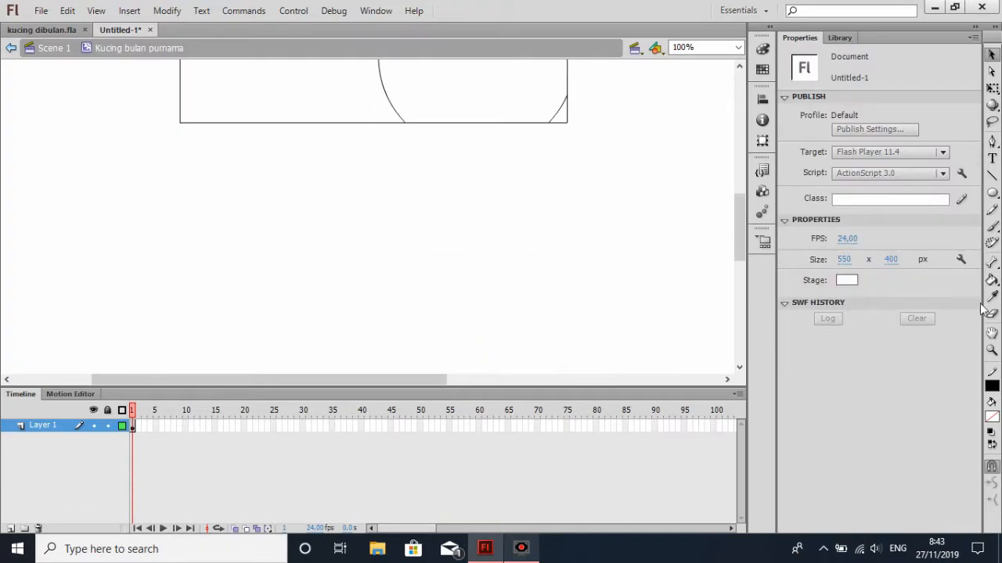
click(991, 194)
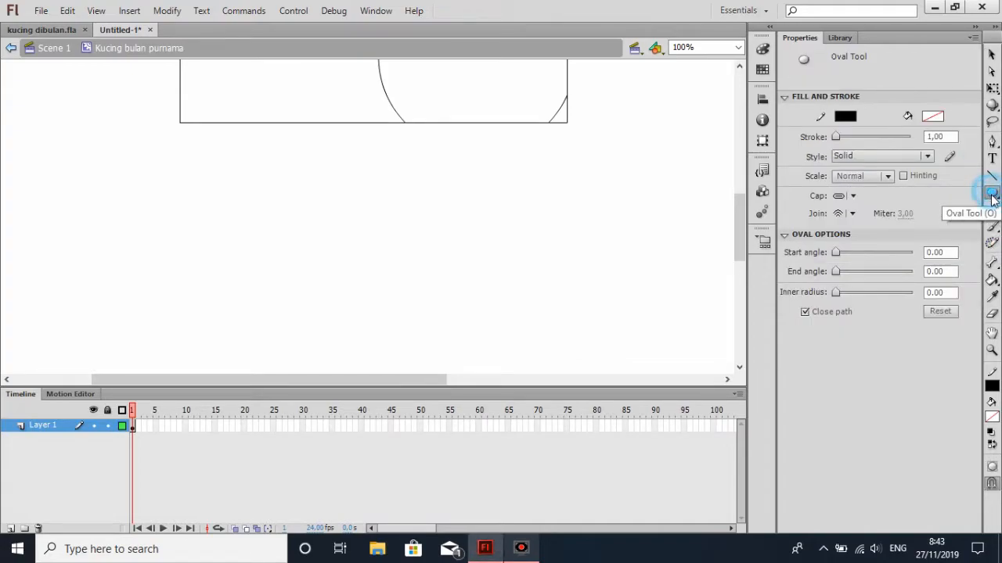
click(994, 196)
click(942, 195)
scroll(561, 206, up, 3)
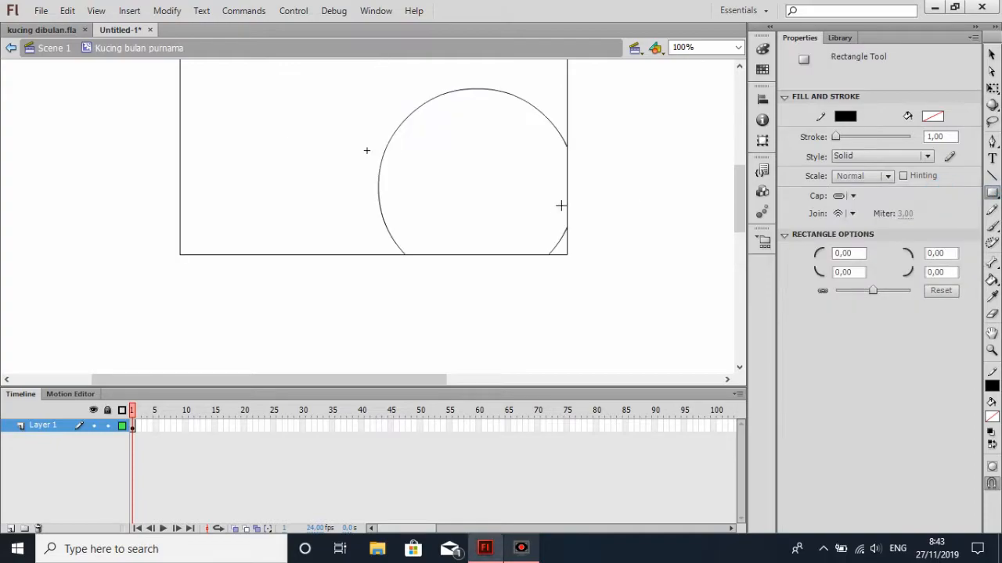
scroll(488, 239, down, 3)
mouse_move(179, 221)
mouse_down()
mouse_move(461, 269)
mouse_move(566, 269)
mouse_move(528, 273)
mouse_move(524, 259)
mouse_up()
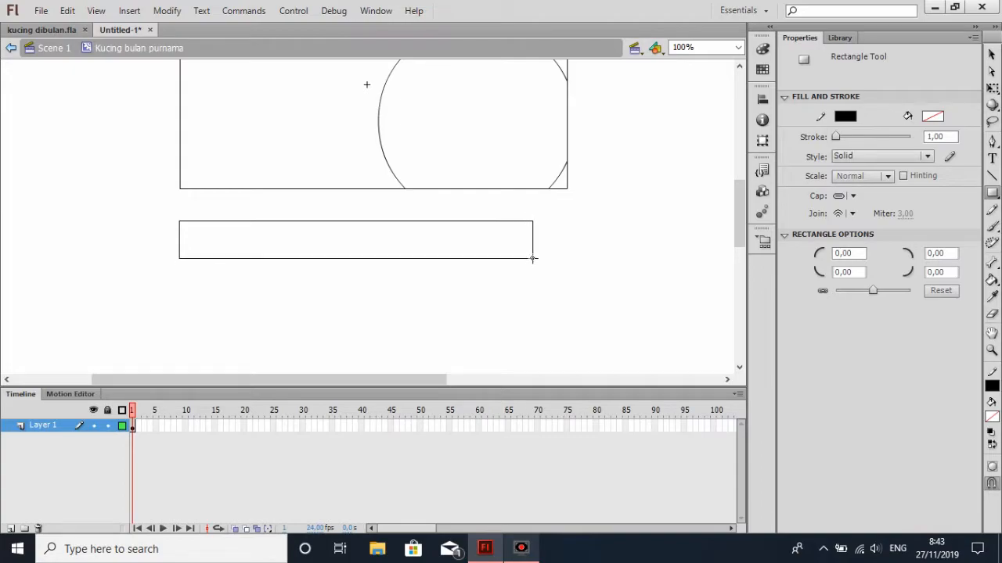
drag(537, 259, 561, 255)
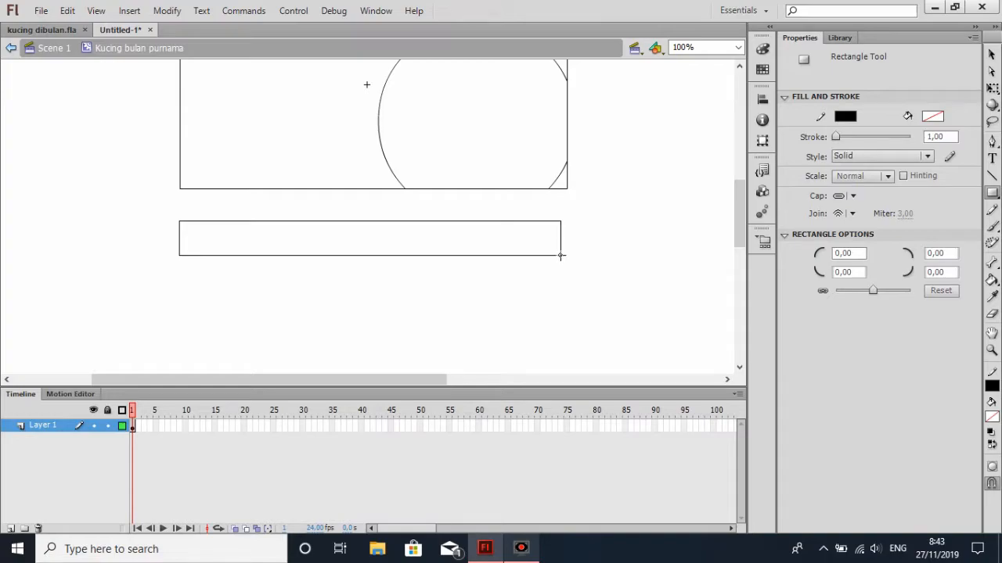
Move the thin rectangle farther below the frame and slightly right, and reduce its height to about 39 px
key(v)
double_click(211, 222)
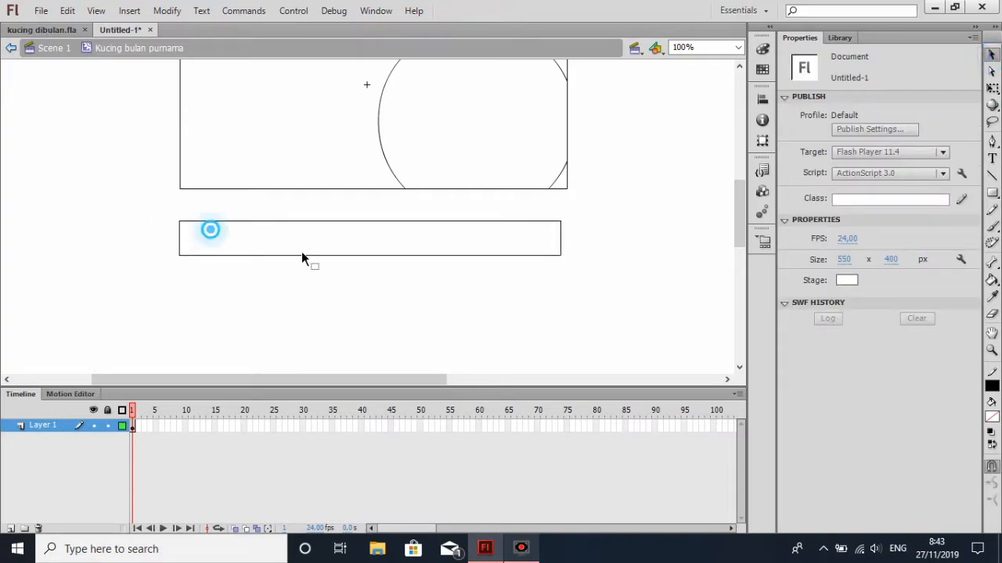
drag(502, 255, 520, 300)
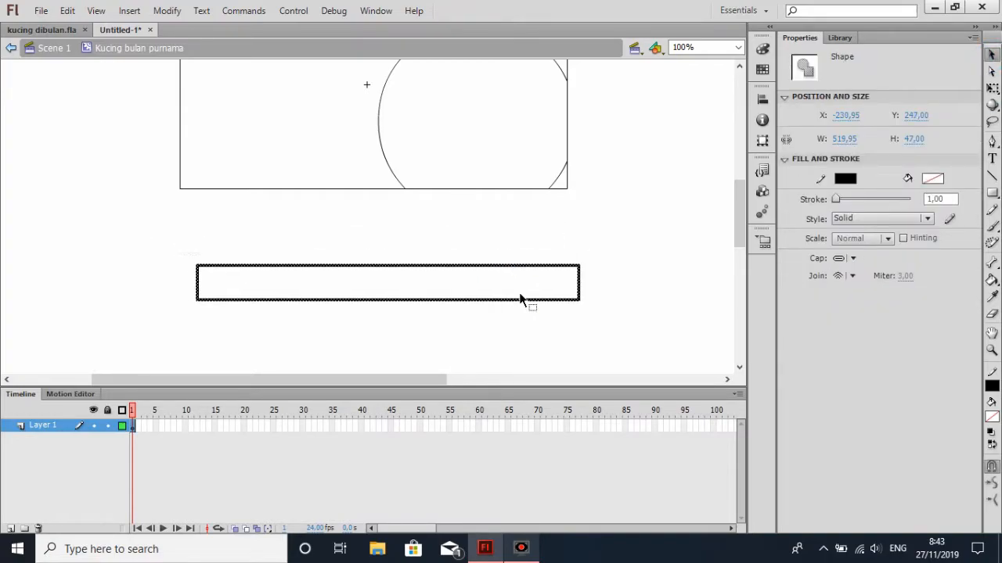
click(990, 88)
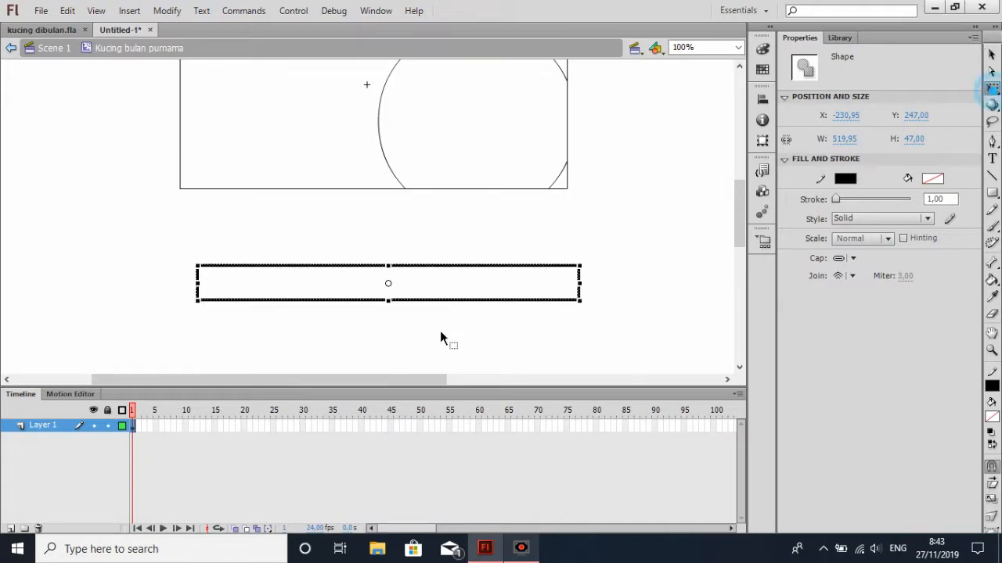
drag(388, 300, 388, 294)
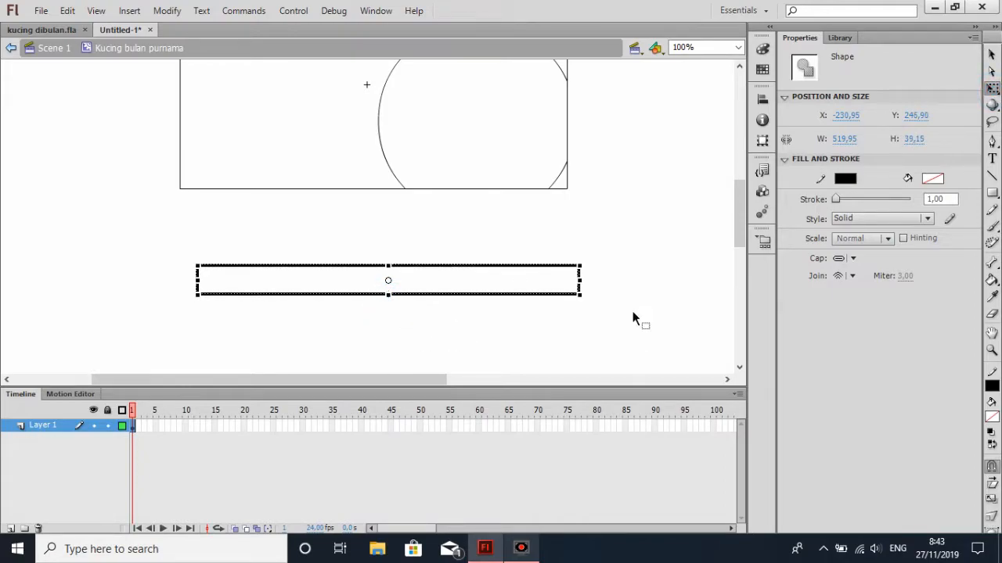
click(991, 55)
click(608, 323)
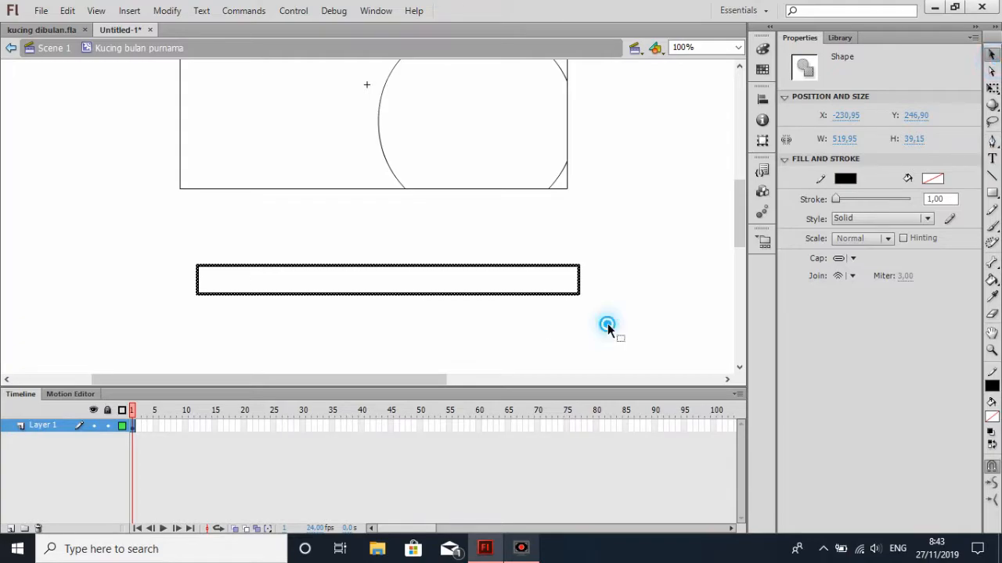
Draw a vertical line across the middle of the thin rectangle, then curve its left half downward and its right half upward
click(992, 174)
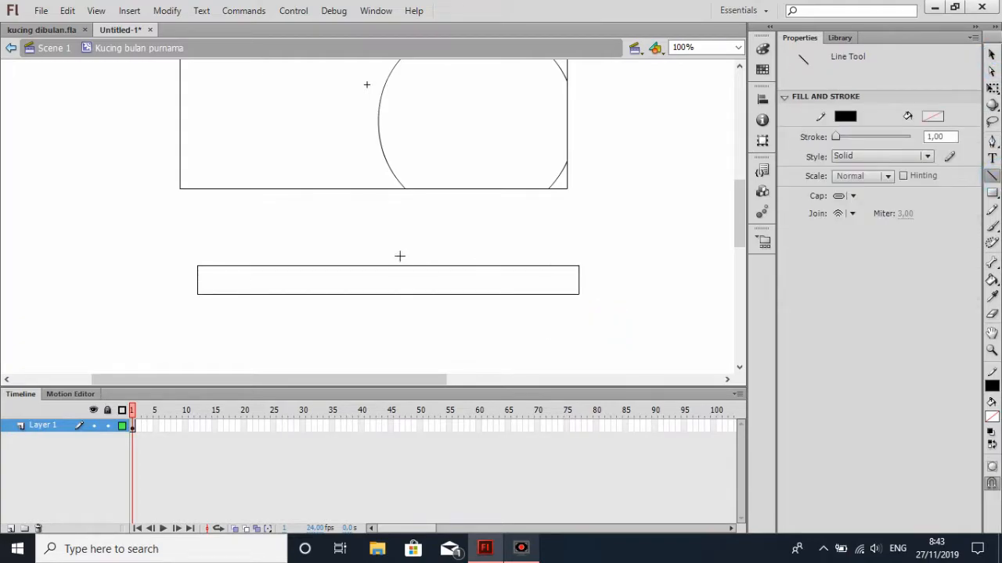
drag(396, 256, 394, 301)
click(990, 54)
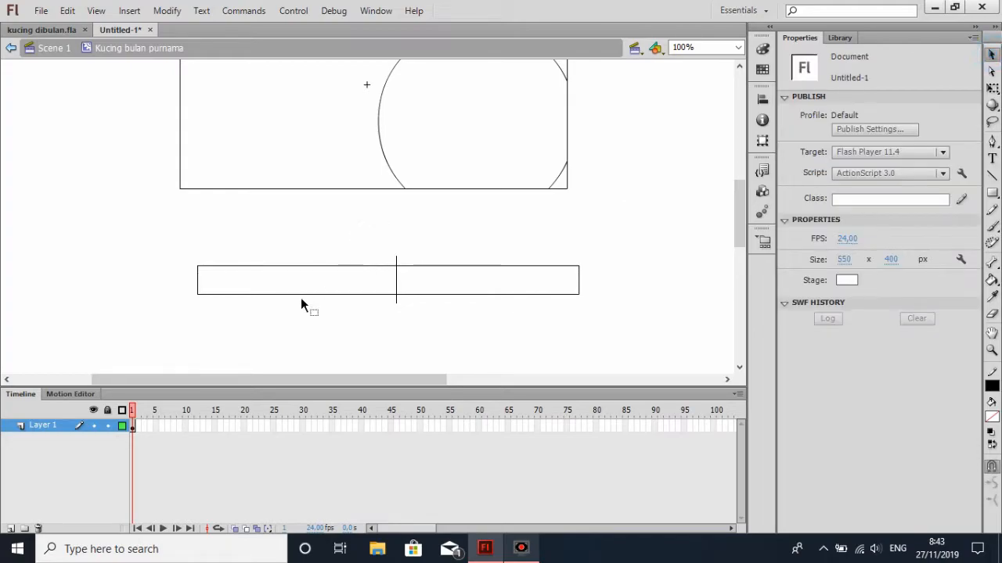
drag(302, 295, 302, 316)
drag(309, 270, 310, 283)
drag(502, 267, 501, 247)
drag(498, 293, 499, 278)
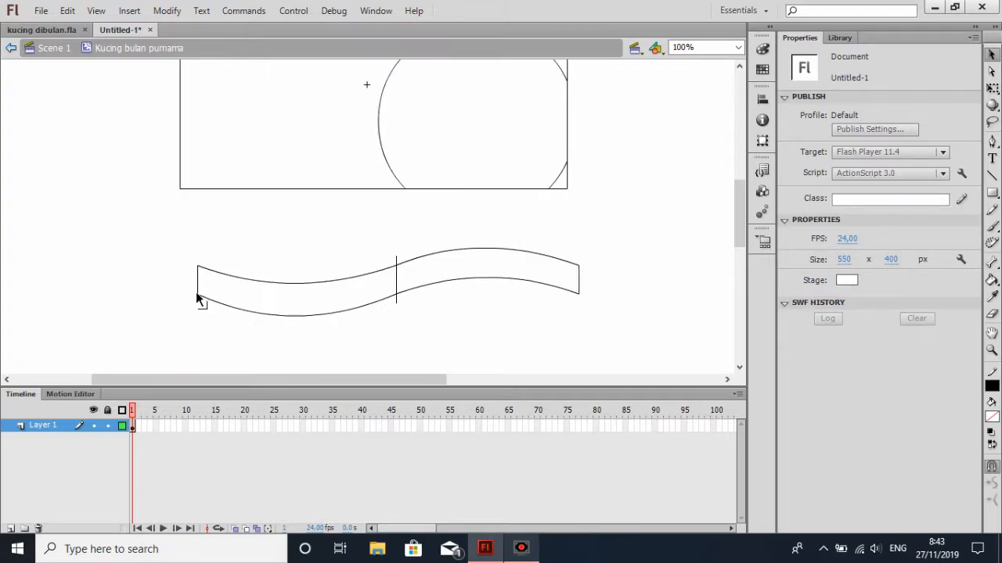
Collapse the wavy shape's left end into a point, draw a diagonal line near it, and bend the tip upward
drag(196, 291, 186, 263)
click(198, 270)
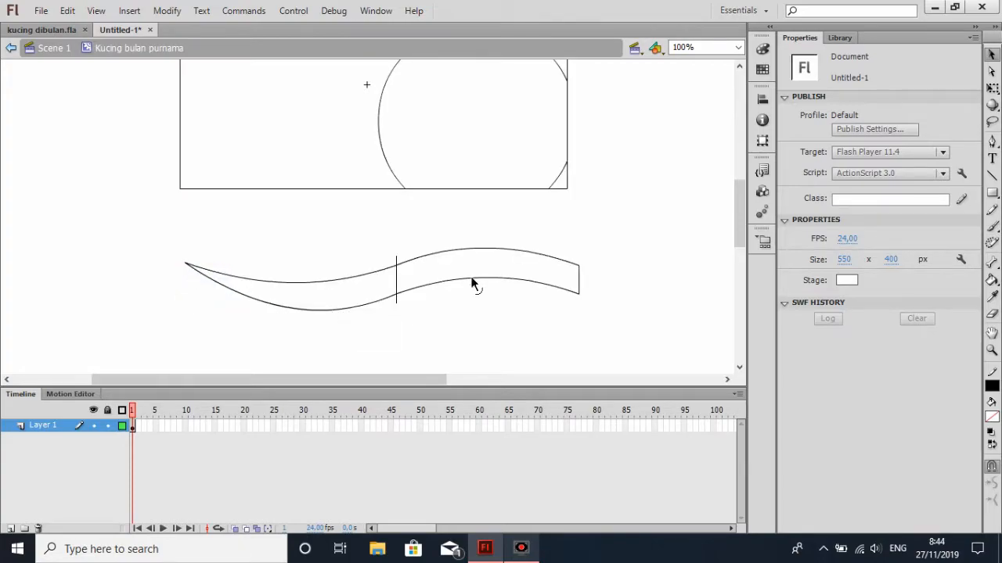
key(n)
drag(259, 257, 214, 303)
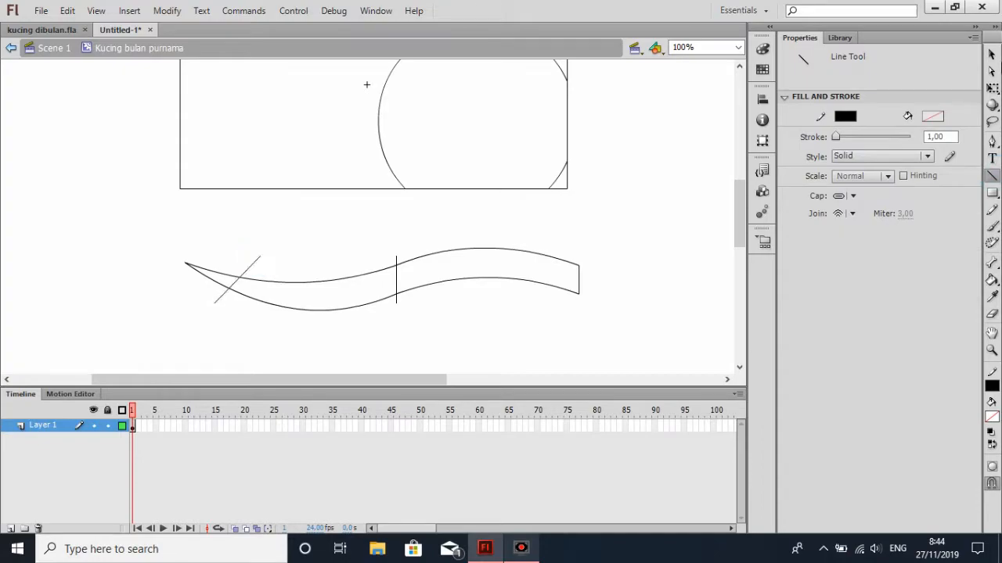
key(v)
drag(186, 259, 206, 244)
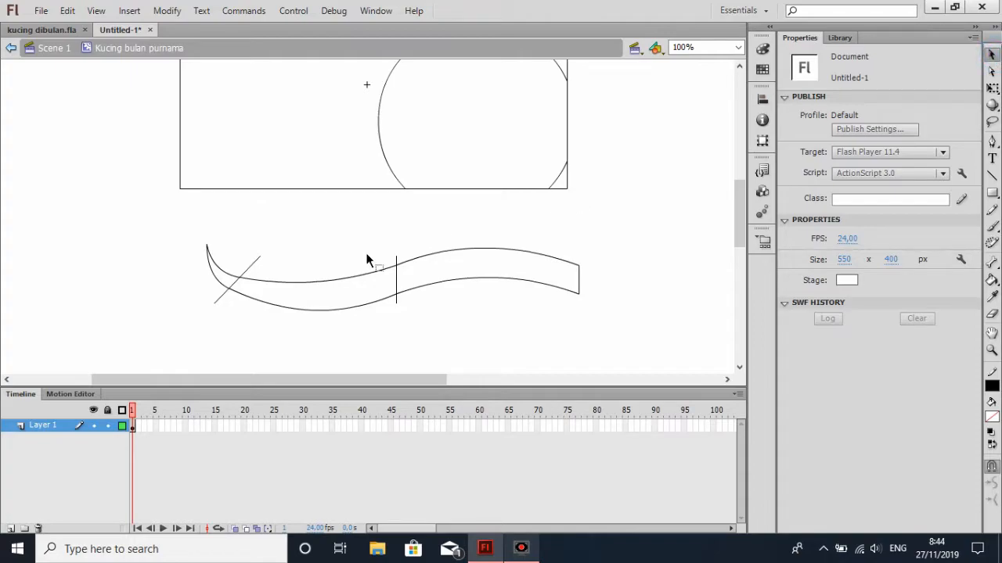
Delete all segments of the vertical and diagonal lines crossing the wavy shape
click(396, 275)
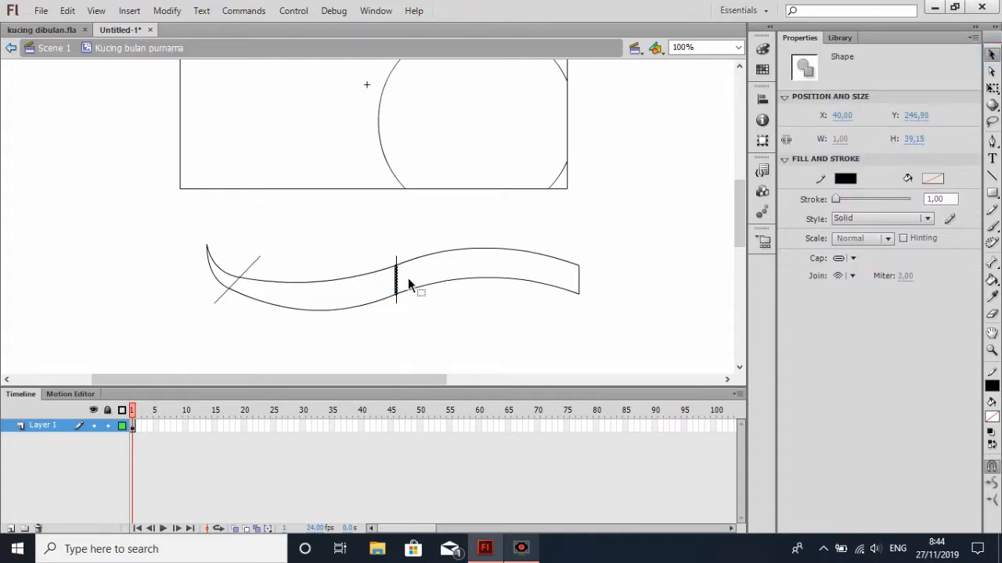
key(Delete)
click(395, 260)
key(Delete)
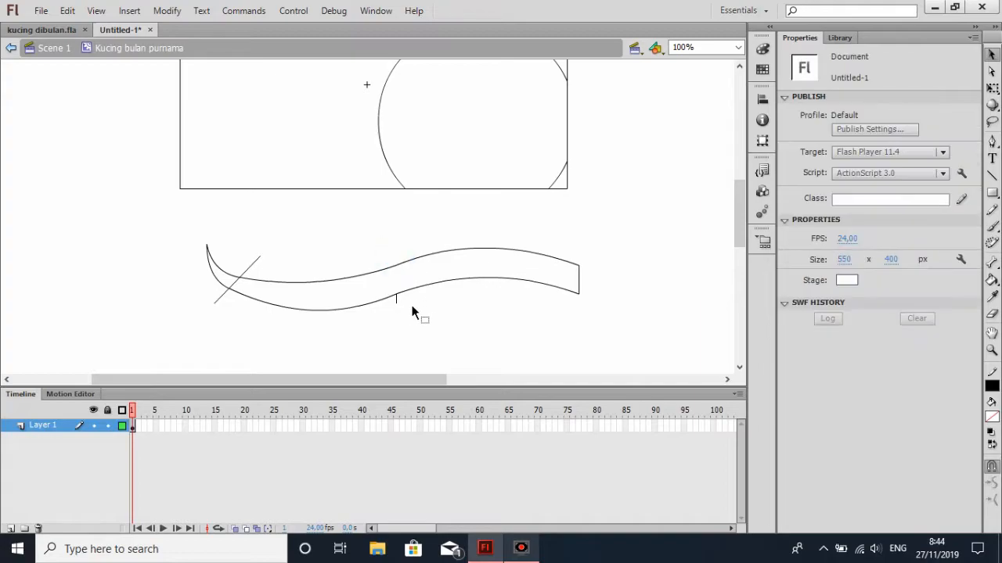
click(397, 299)
key(Delete)
click(237, 280)
key(Delete)
click(249, 267)
key(Delete)
click(225, 296)
key(Delete)
Reduce the wavy shape's height to about 80 px with Free Transform
click(992, 88)
click(325, 277)
drag(392, 310, 392, 304)
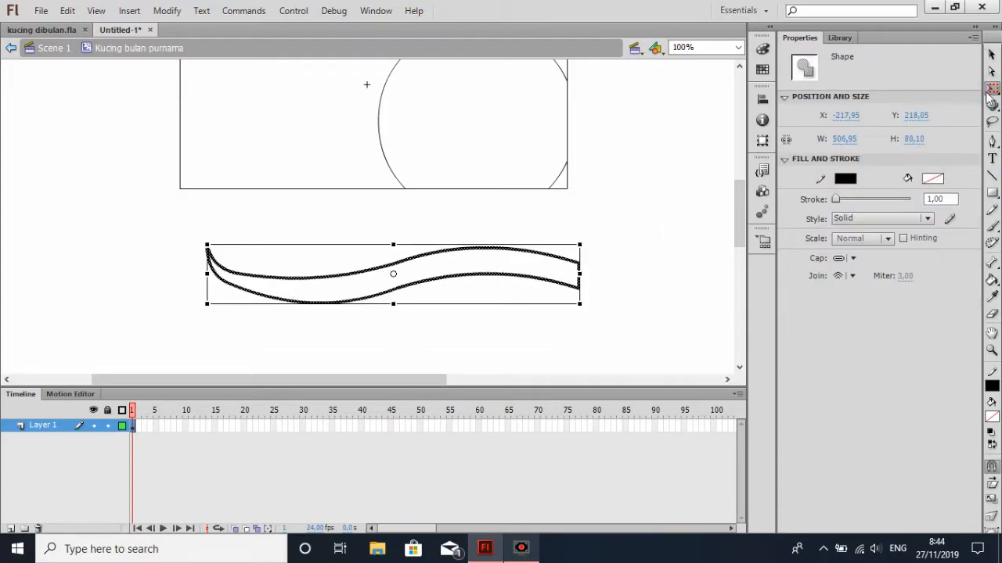
click(992, 55)
click(590, 237)
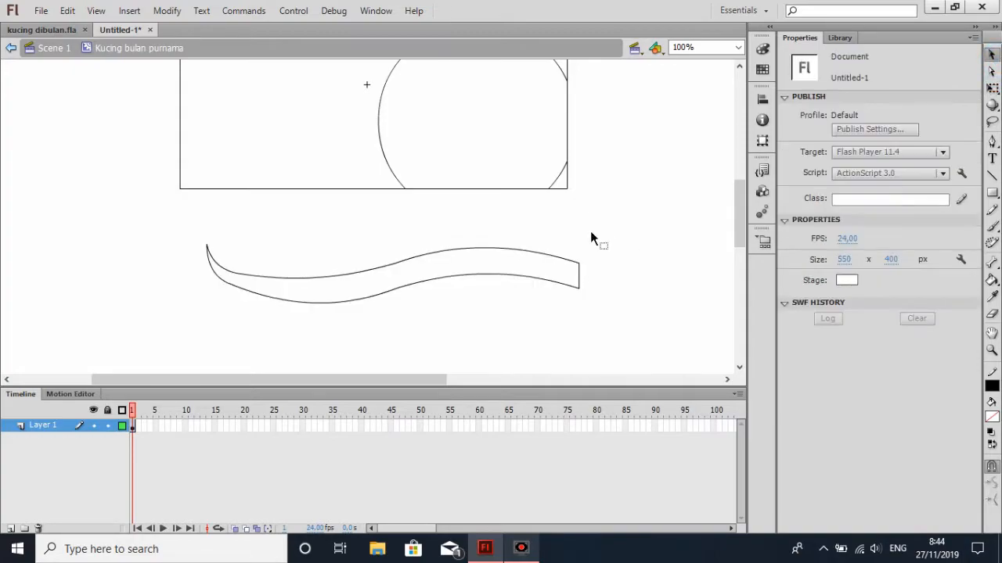
mouse_move(499, 249)
mouse_down()
mouse_move(499, 240)
mouse_move(494, 264)
mouse_up()
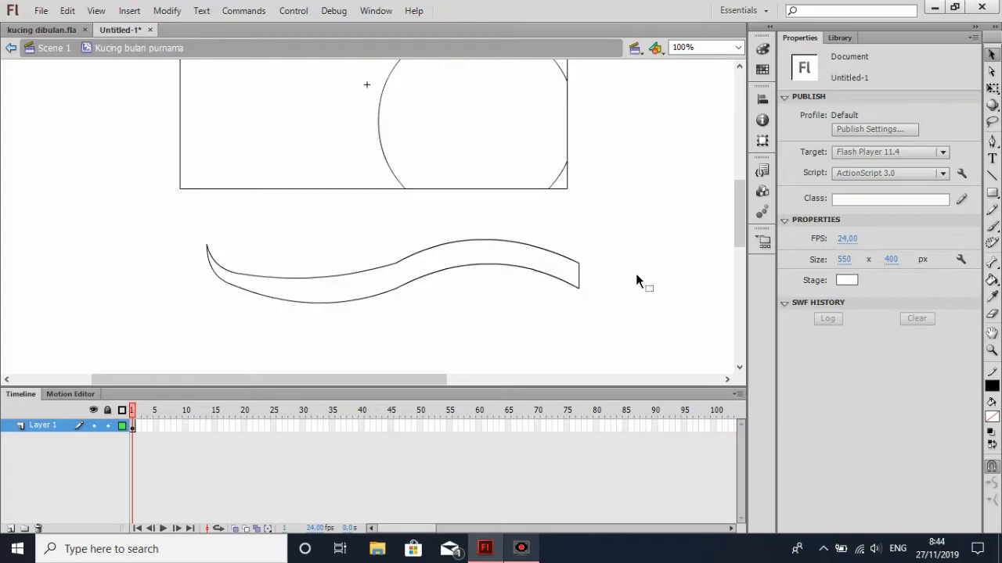
key(ctrl+z)
key(ctrl+z)
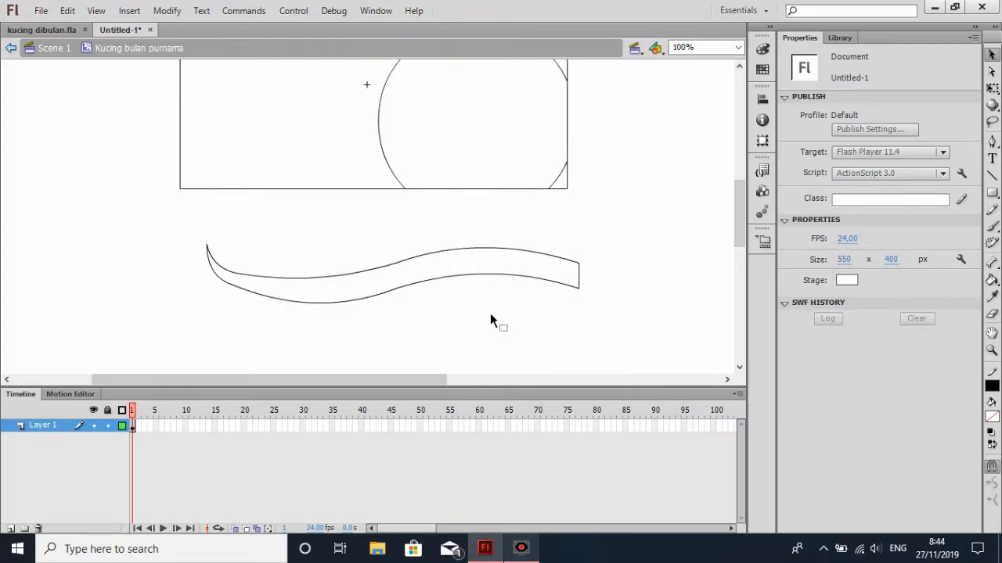
Bend the wavy shape's edges to give a thinner, deeper left half and a thicker right half
drag(309, 302, 327, 288)
drag(491, 250, 499, 273)
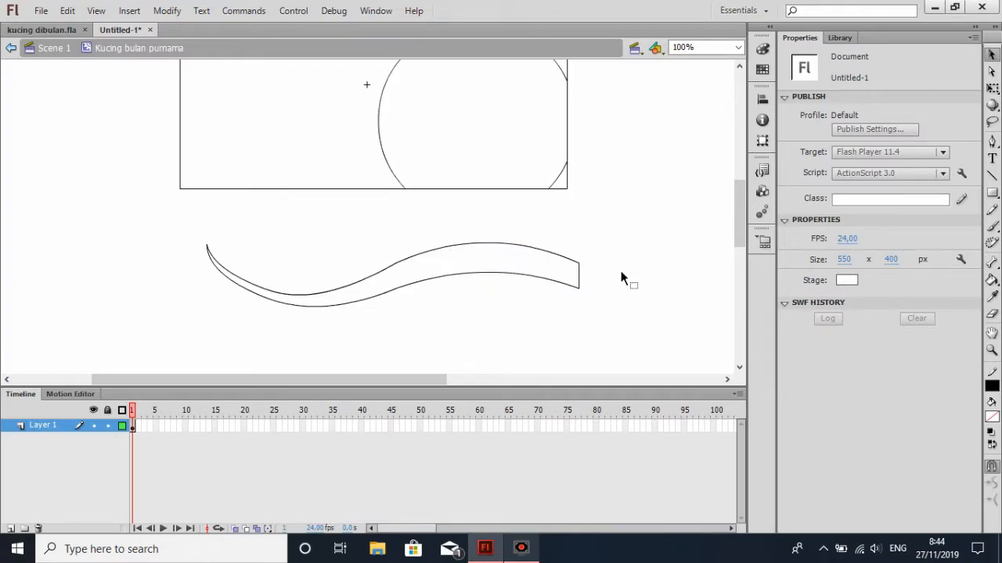
Draw a small unfilled rectangle below the wavy shape, curve its long edges downward, and taper its left end to a point
click(992, 195)
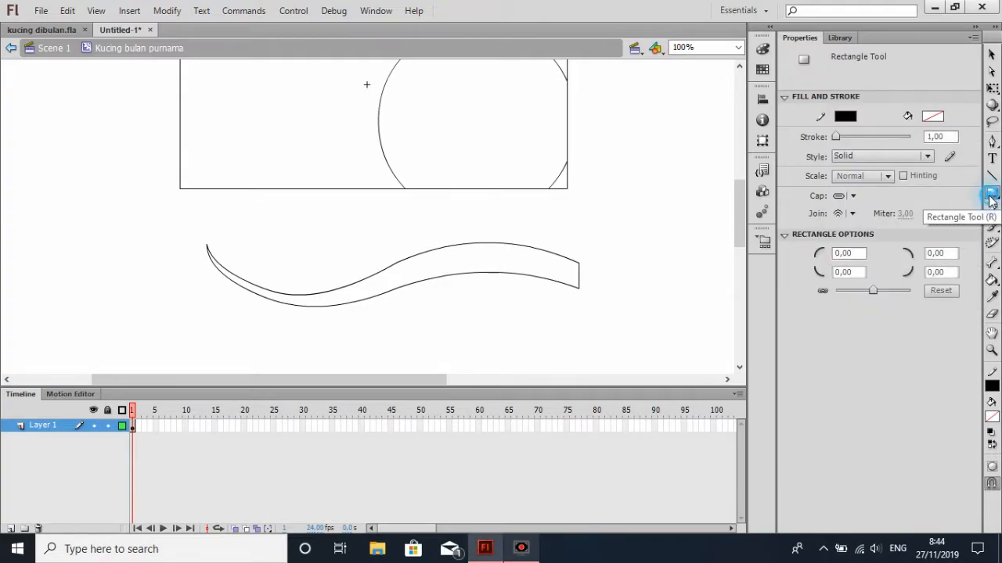
click(992, 195)
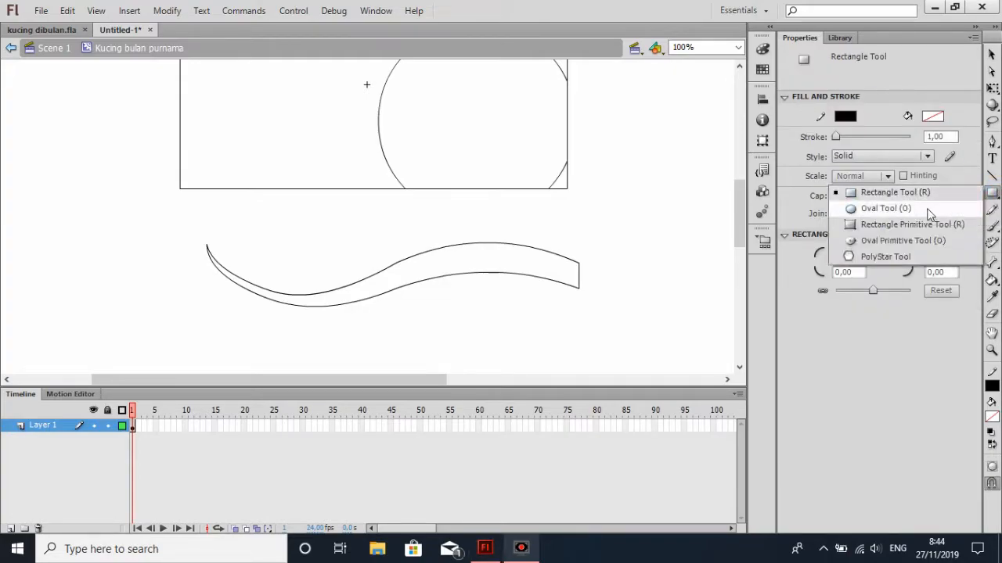
scroll(567, 267, down, 3)
scroll(567, 267, down, 3)
drag(439, 223, 505, 234)
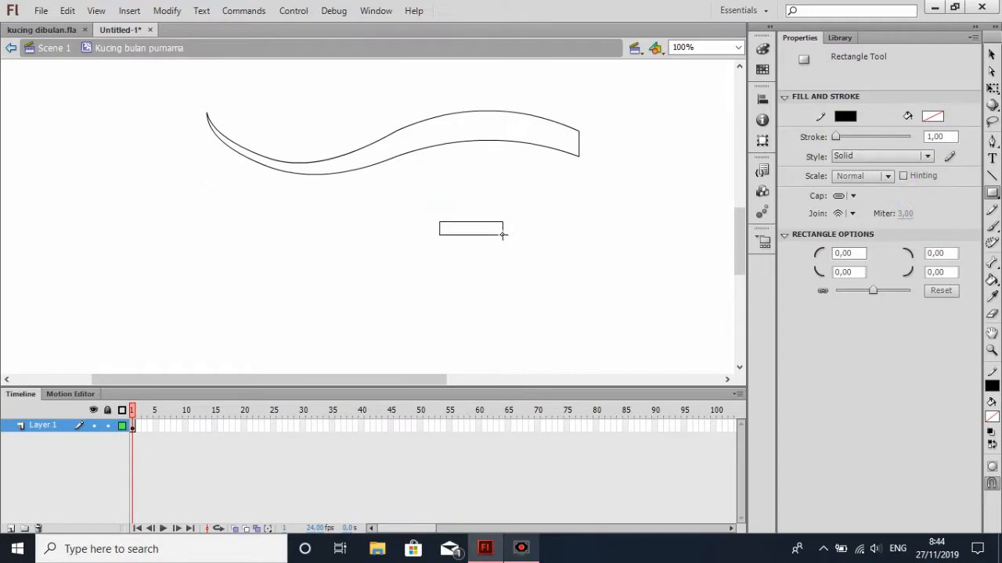
click(991, 55)
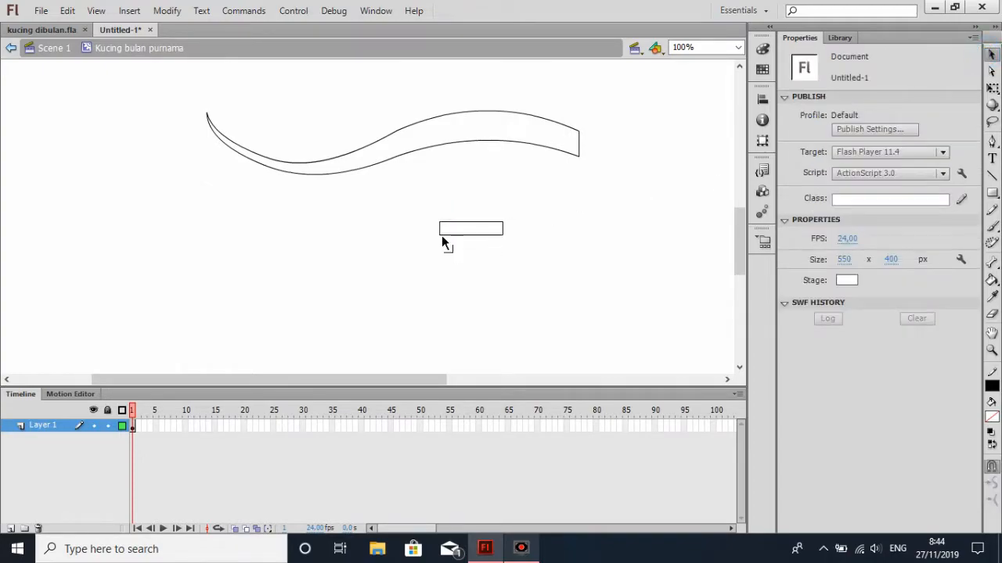
drag(471, 235, 440, 224)
Draw a slanted line across the small shape near its pointed end and bend the tip slightly upward
click(991, 175)
drag(466, 213, 444, 252)
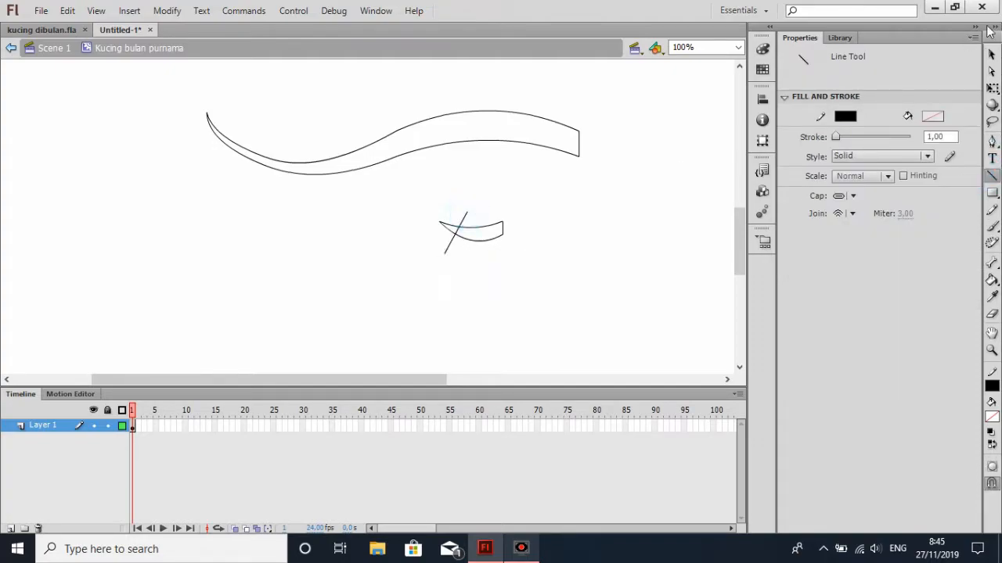
click(992, 53)
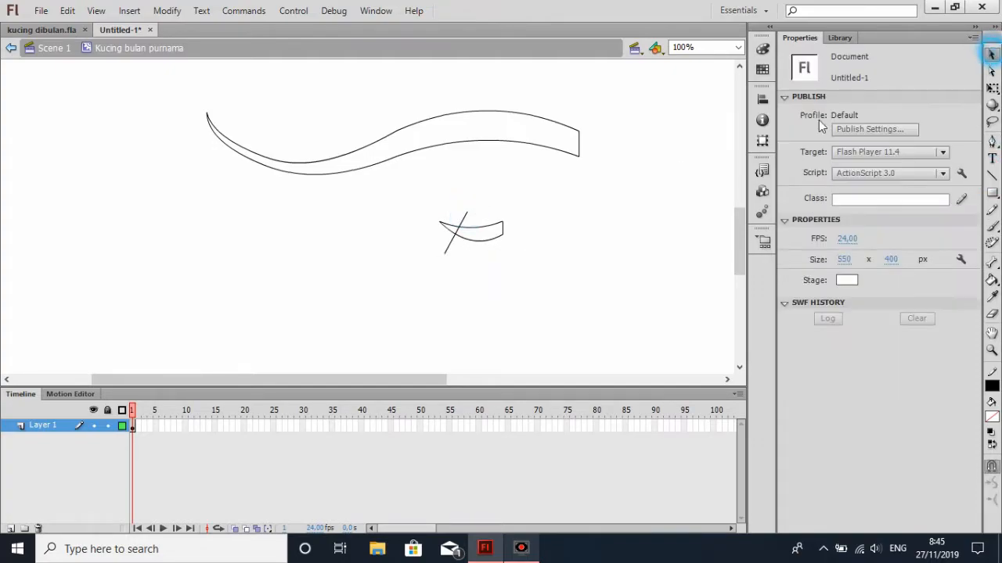
drag(475, 240, 444, 221)
click(475, 242)
click(990, 53)
Delete all segments of the slanted line crossing the small curved shape
click(463, 219)
key(Delete)
click(456, 227)
key(Delete)
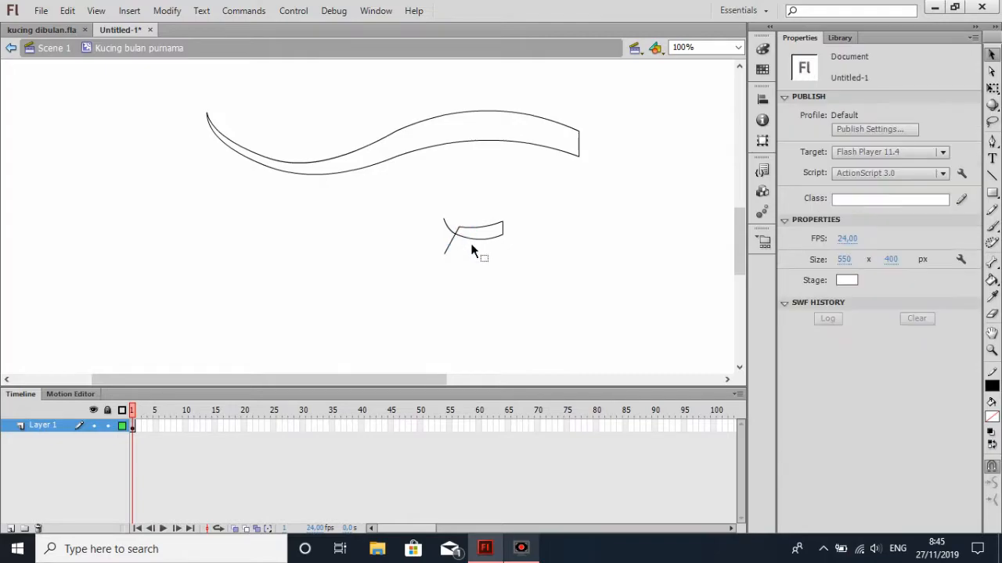
click(457, 228)
click(465, 249)
click(455, 230)
key(Delete)
click(448, 239)
key(Delete)
Pull the small shape's lower right corner slightly outward to slant its blunt end
click(738, 47)
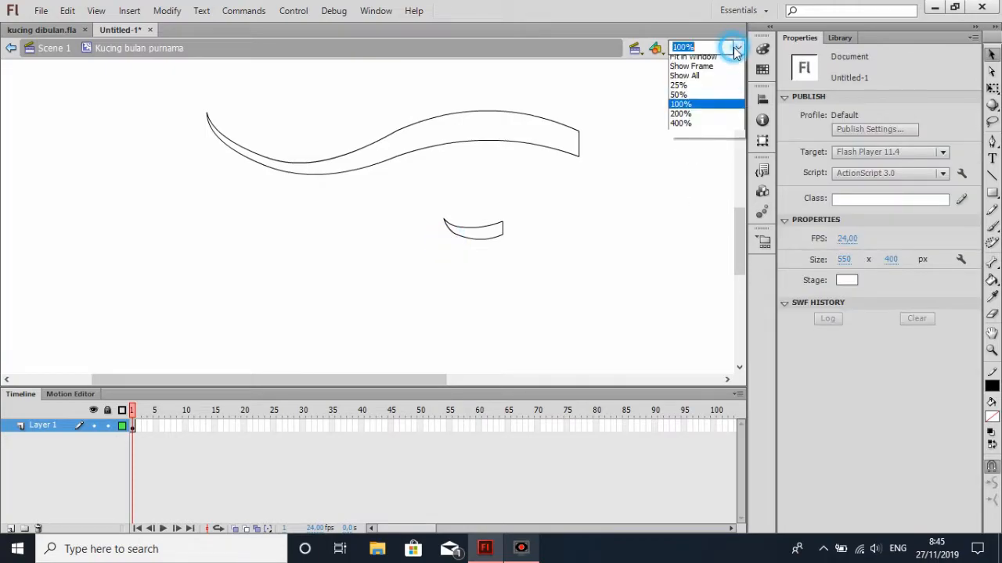
click(715, 118)
drag(321, 384, 422, 380)
scroll(469, 313, up, 3)
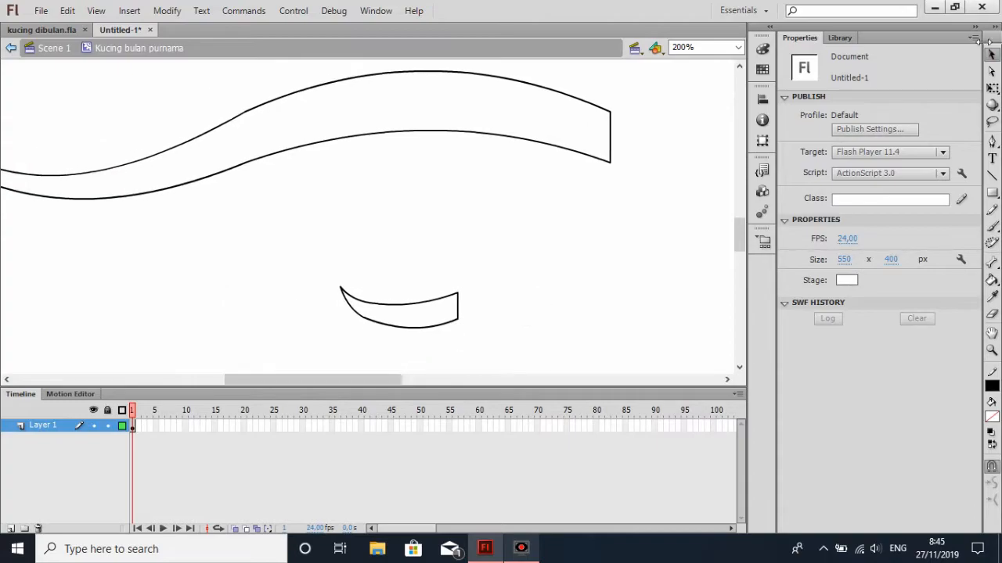
mouse_move(455, 318)
mouse_down()
mouse_move(488, 305)
mouse_move(464, 319)
mouse_up()
click(992, 55)
Rotate the small curved shape counter-clockwise, blunt end up, until it spans about 75 by 58 px
double_click(436, 298)
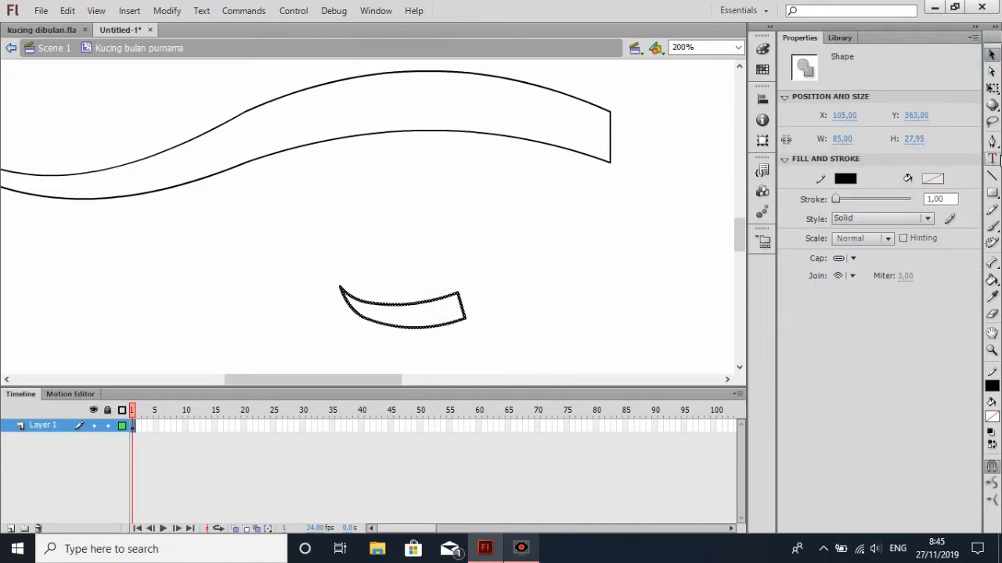
click(992, 88)
drag(472, 278, 432, 235)
click(991, 55)
scroll(434, 270, down, 2)
drag(304, 173, 519, 320)
scroll(519, 320, up, 1)
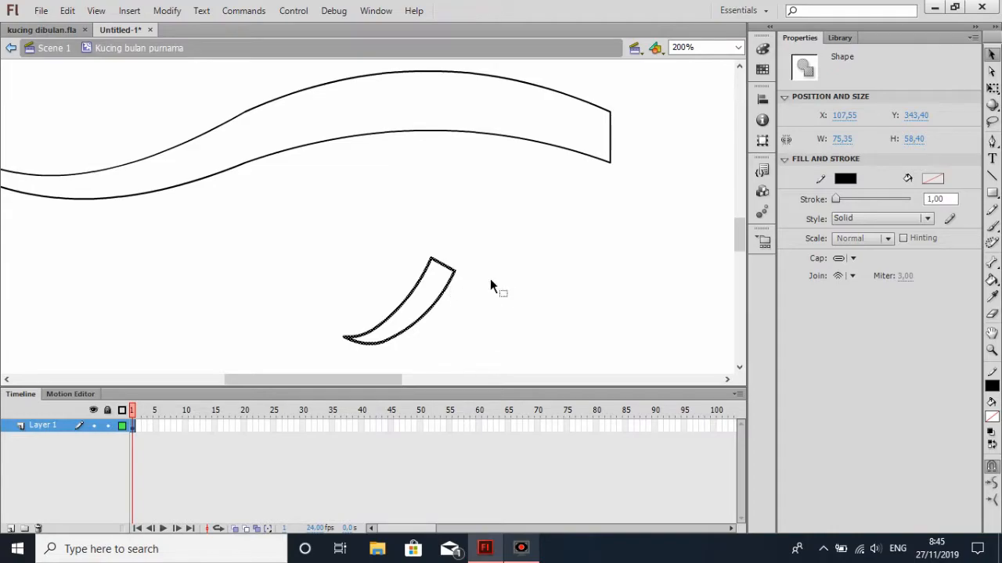
Narrow the small shape's blunt upper end and bend its inner edge outward to make it slimmer
click(499, 282)
drag(456, 269, 437, 257)
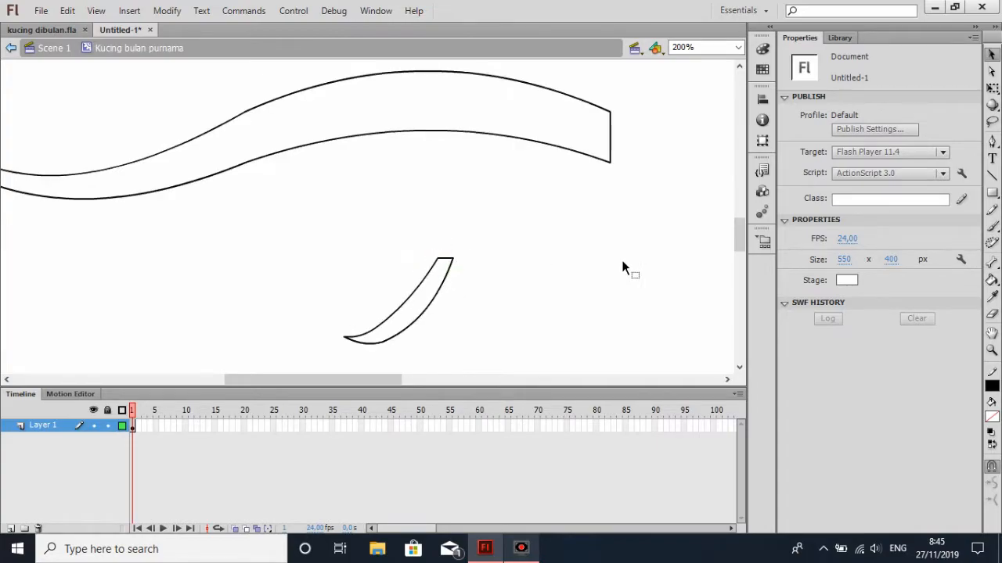
drag(392, 311, 402, 317)
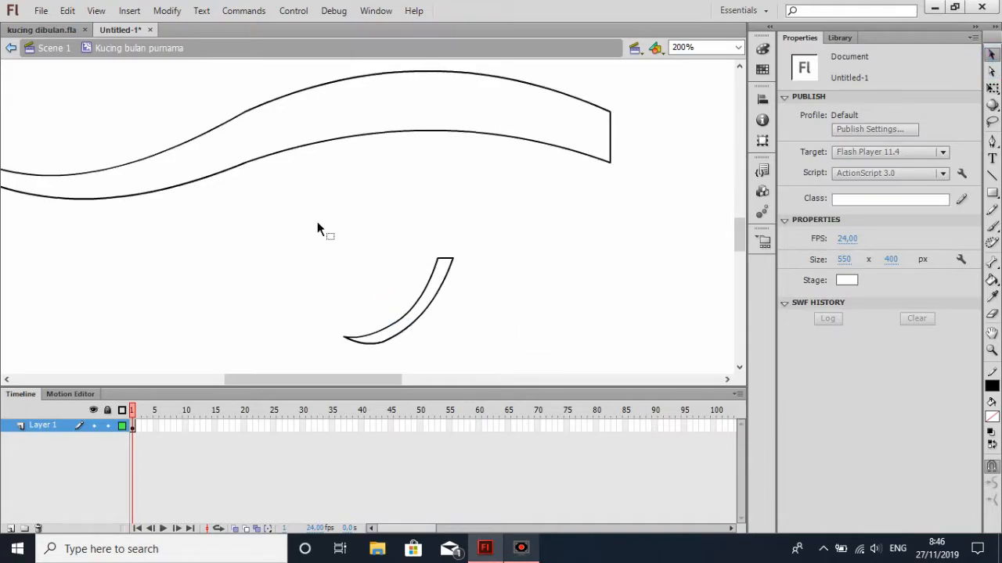
Move the slim curved shape onto the wavy shape's lower edge near its right end, and delete the overlapping segments
drag(333, 232, 514, 346)
drag(440, 291, 553, 182)
click(602, 184)
click(558, 141)
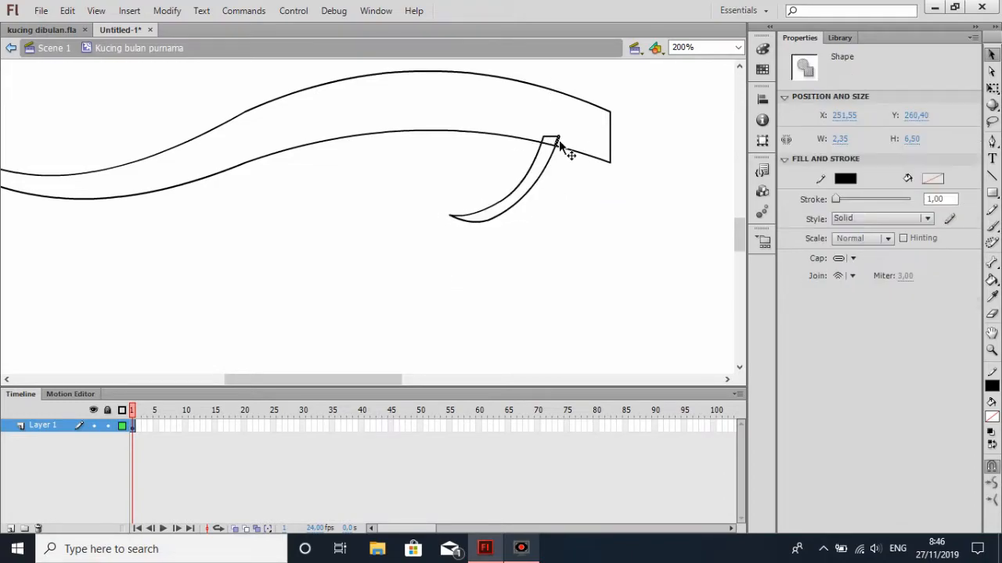
key(Delete)
click(547, 142)
key(Delete)
click(542, 139)
key(Delete)
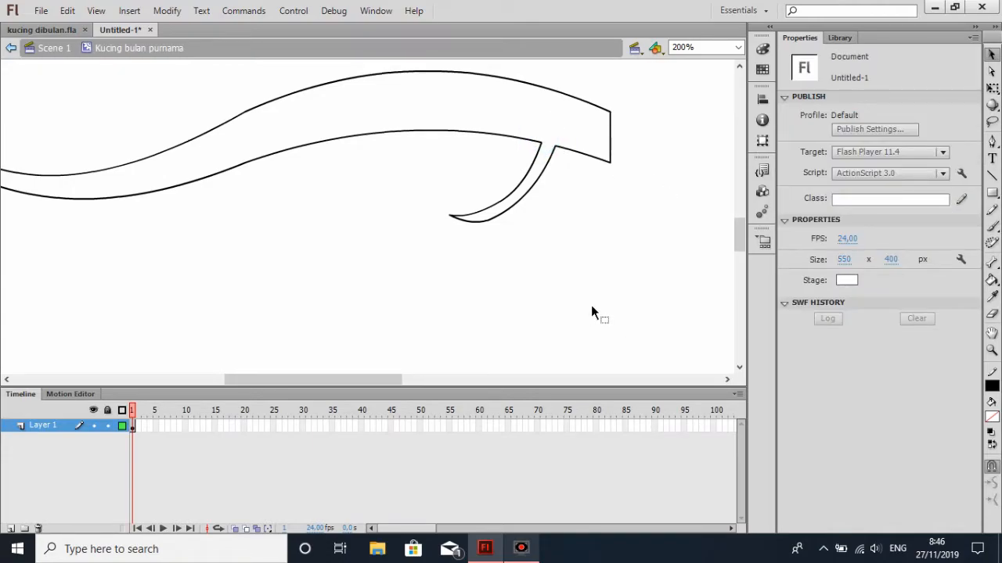
Paste the small curved shape below the wavy shape and rotate it counter-clockwise until it spans about 61 by 68 px
drag(357, 380, 314, 384)
key(ctrl+v)
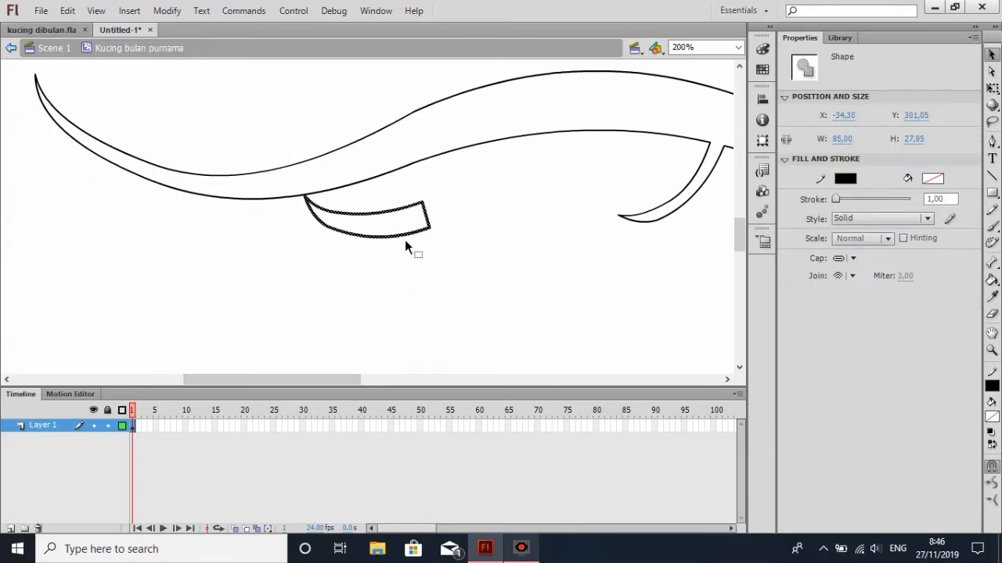
drag(409, 229, 442, 279)
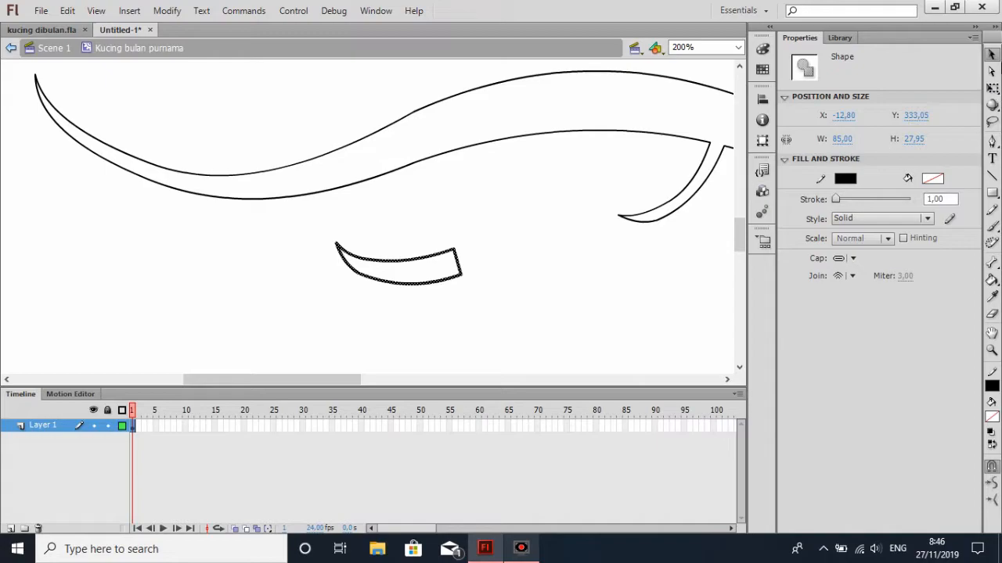
click(993, 89)
drag(328, 208, 521, 337)
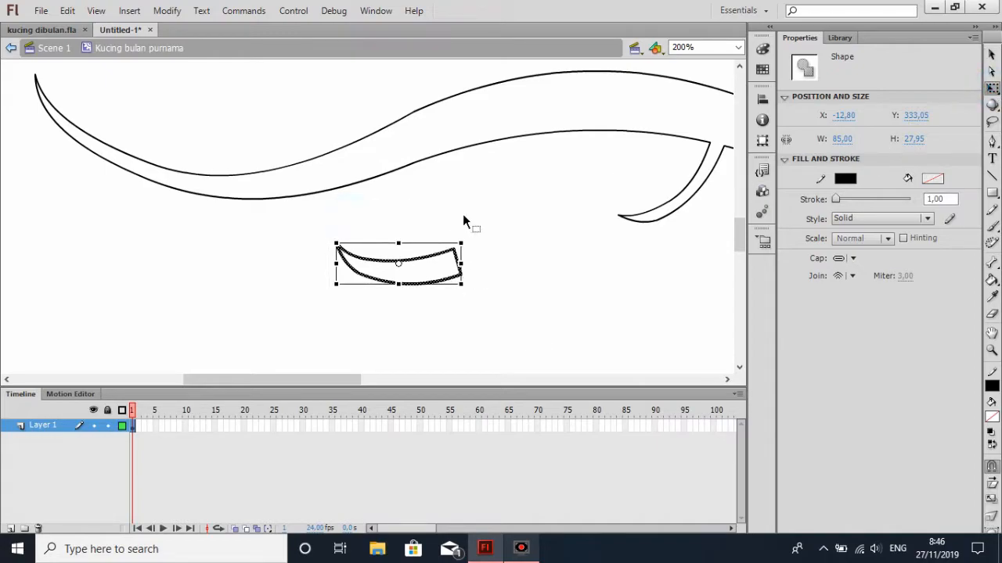
drag(463, 240, 420, 190)
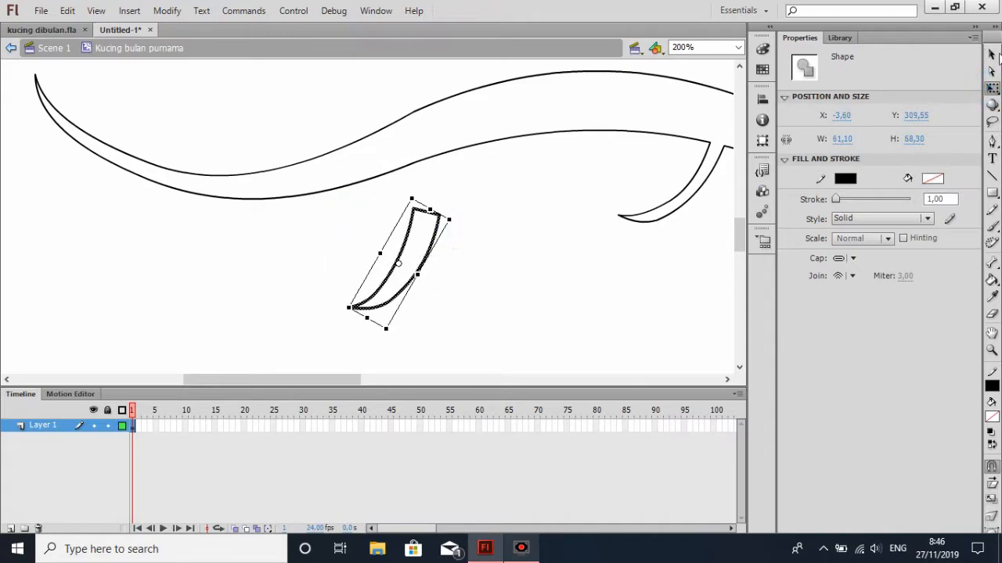
Attach the rotated copy to the wavy shape's lower edge near its left end, and delete the overlapping segments
drag(407, 247, 202, 223)
click(386, 227)
click(221, 194)
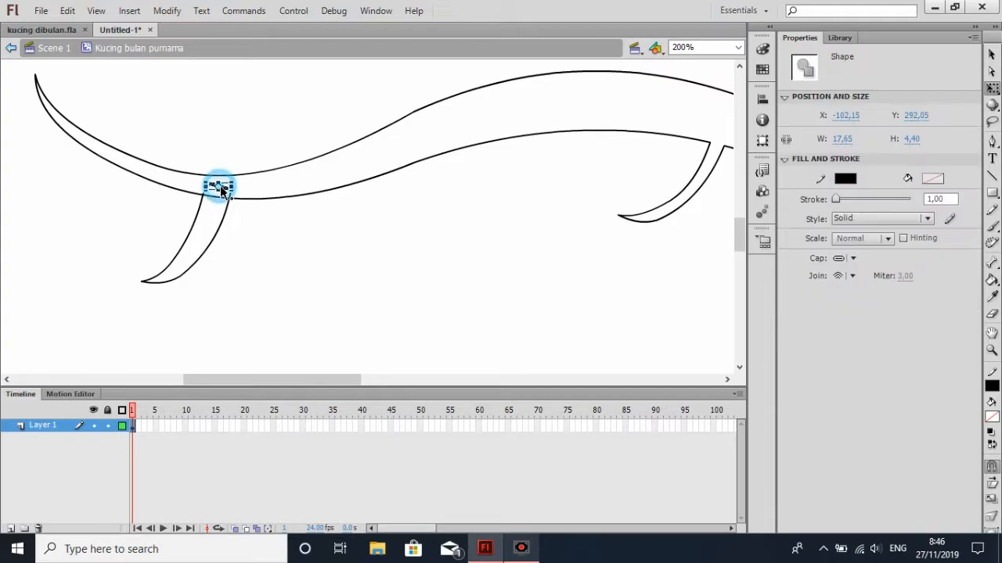
key(v)
key(Delete)
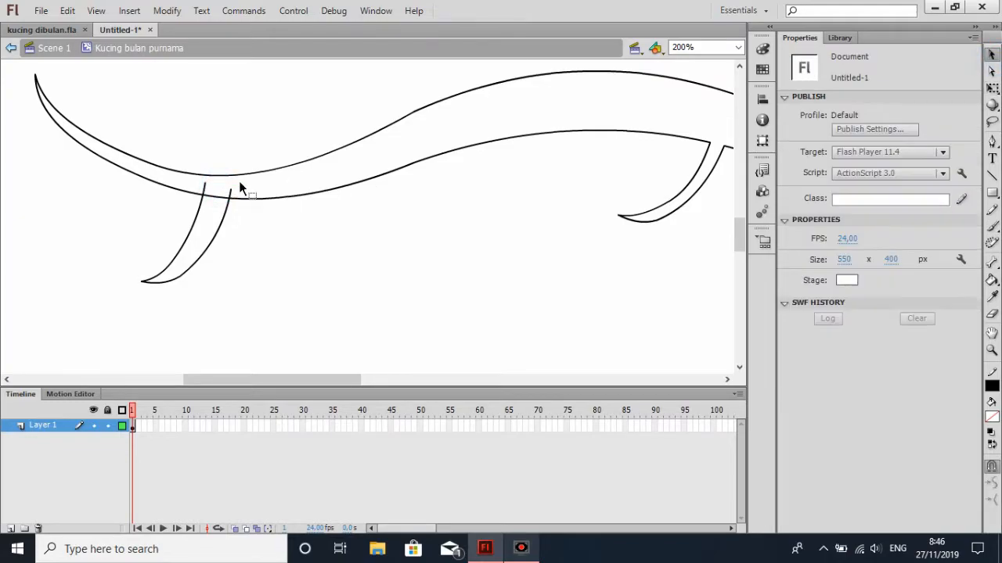
click(232, 191)
key(Delete)
click(218, 197)
key(Delete)
click(205, 190)
key(Delete)
Paste another small curved shape in the empty area below the wavy shape and widen it to about 104 px
key(ctrl+v)
mouse_move(413, 238)
mouse_down()
mouse_move(468, 301)
mouse_move(521, 283)
mouse_up()
click(991, 89)
click(991, 55)
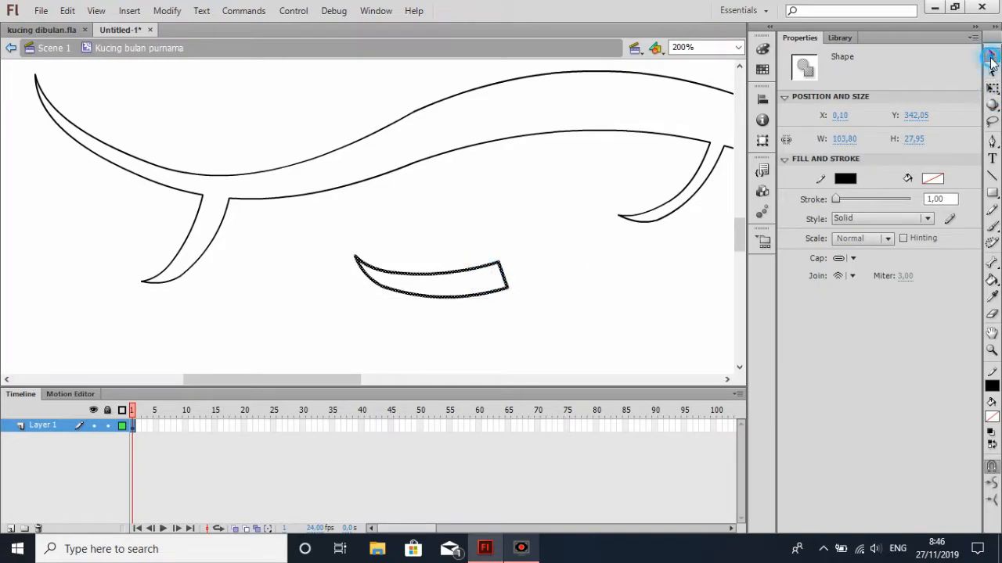
Reduce the height of the pasted curved shape below the wavy shape to about 23 px with Free Transform
click(992, 89)
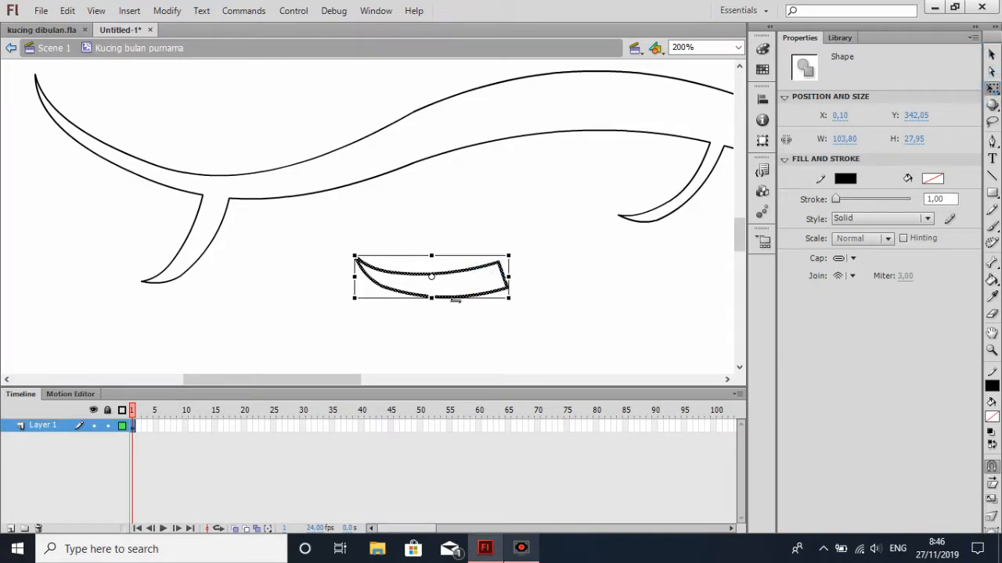
drag(432, 298, 432, 291)
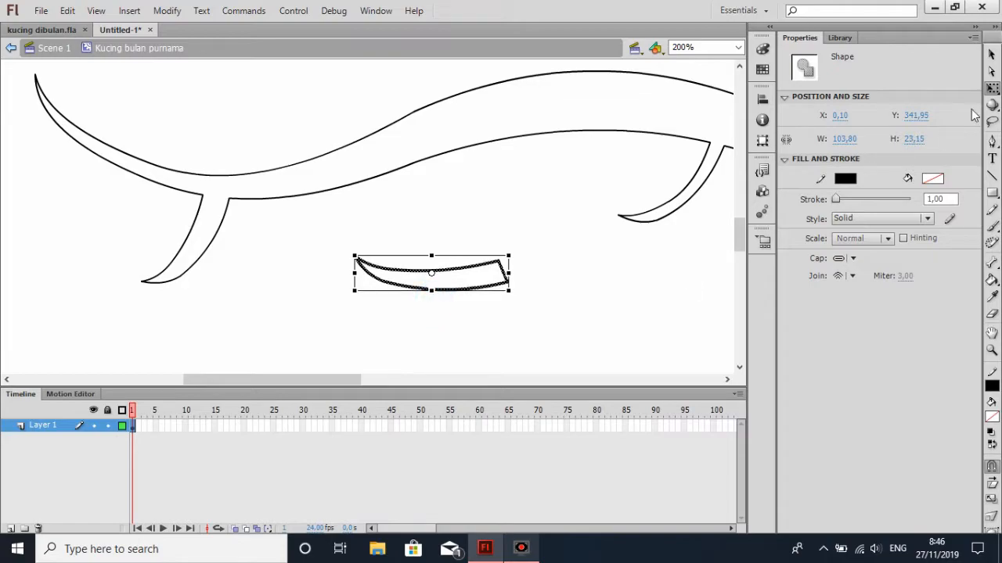
click(991, 55)
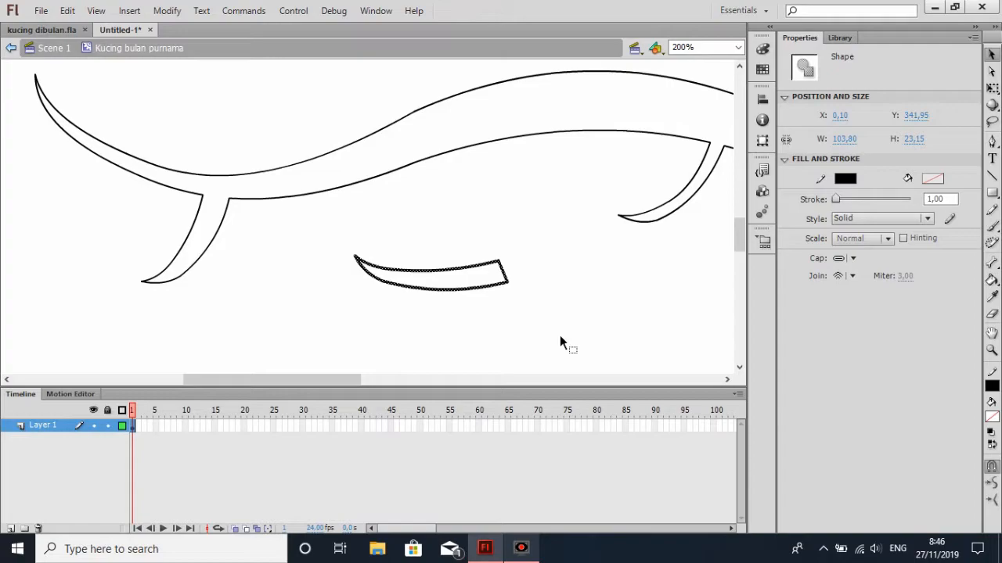
scroll(566, 302, up, 3)
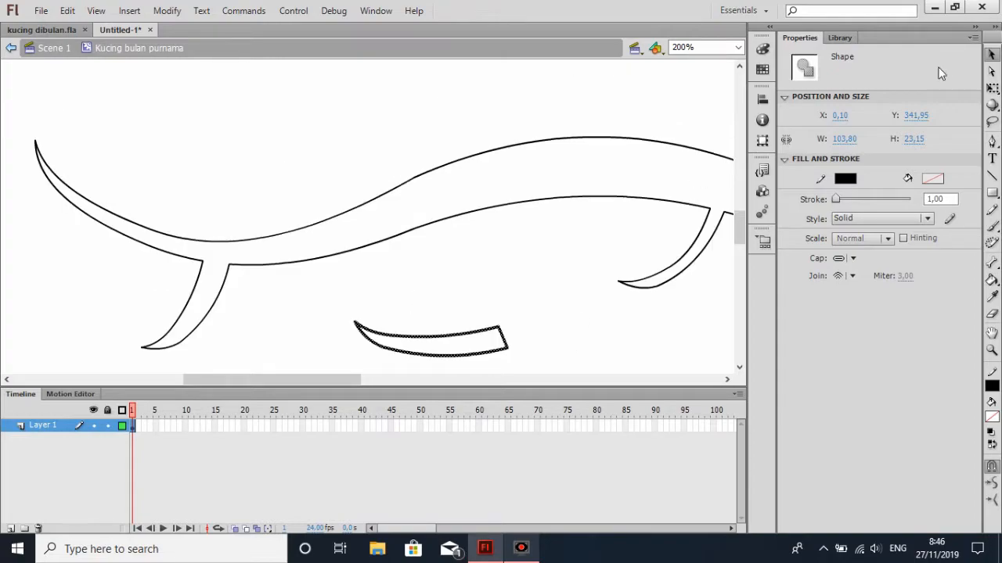
scroll(715, 261, down, 3)
Rotate the curved shape clockwise to span about 60 by 93 px and place its wide end over the wavy shape's upper edge, left of centre
click(991, 87)
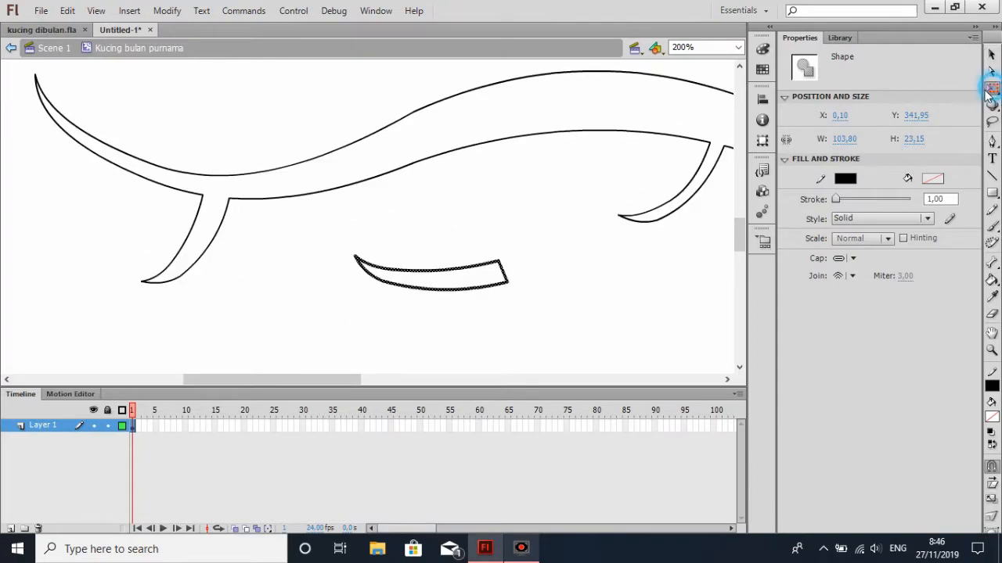
drag(512, 243, 512, 331)
drag(443, 285, 362, 108)
scroll(381, 195, up, 3)
drag(374, 192, 345, 190)
scroll(509, 188, up, 3)
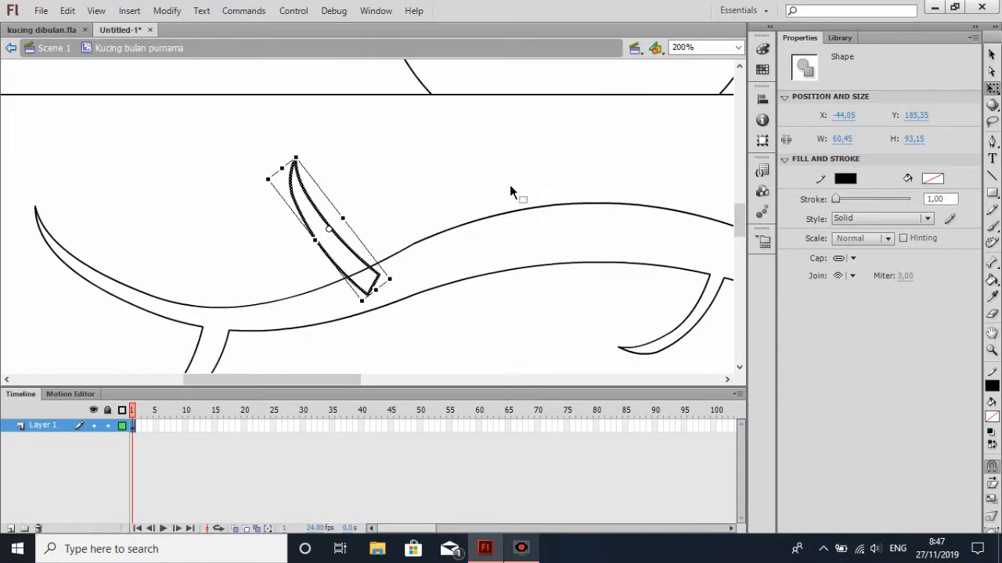
click(431, 189)
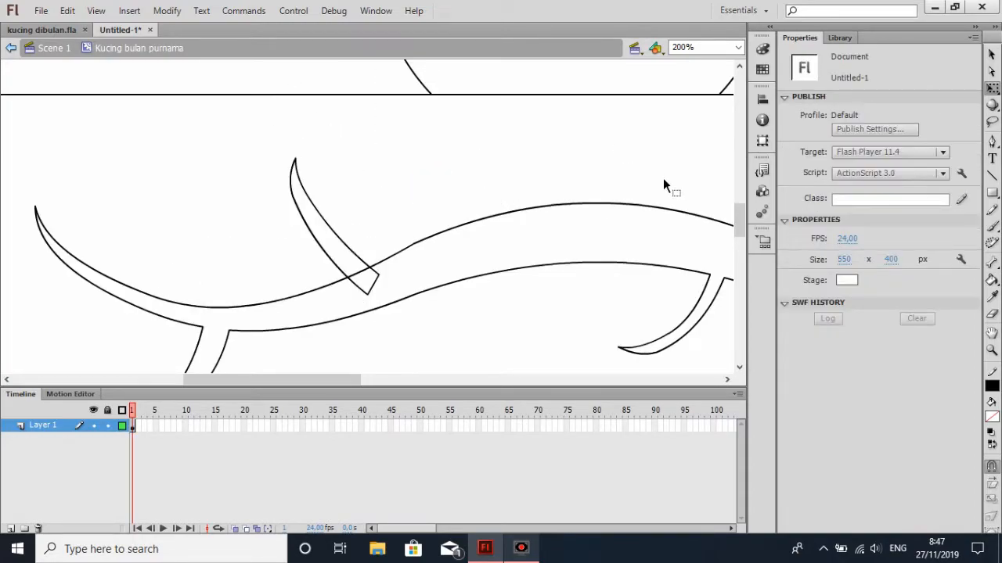
Delete the overlapping segments where the left upper offshoot joins the wavy branch
click(991, 54)
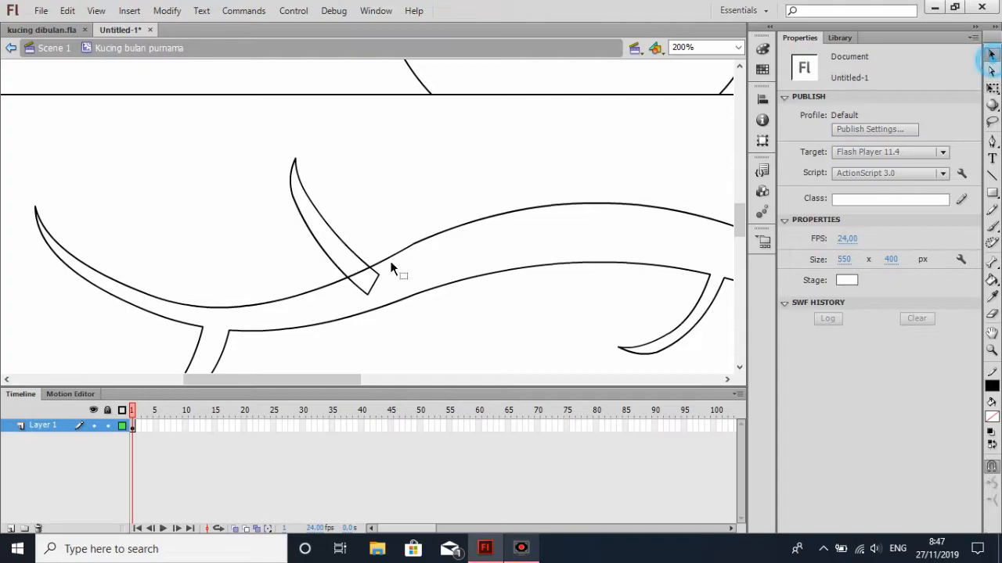
click(374, 281)
key(Delete)
click(360, 273)
key(Delete)
click(376, 268)
key(Delete)
click(361, 290)
key(Delete)
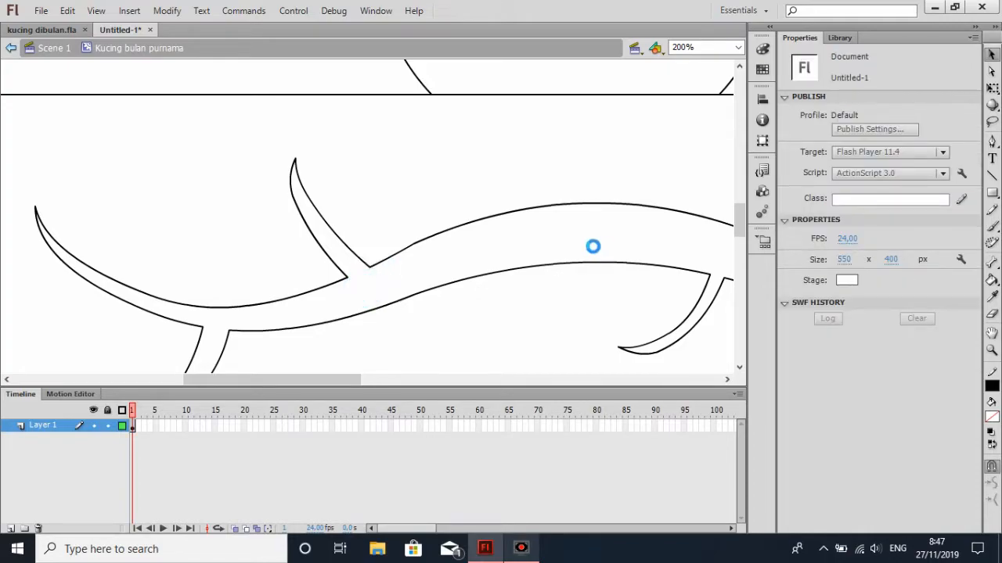
Paste another curved shape below the wavy branch and rotate it clockwise until it spans about 69 by 86 px
scroll(670, 219, down, 2)
mouse_move(346, 378)
mouse_down()
mouse_move(432, 381)
mouse_move(339, 374)
mouse_up()
scroll(642, 277, up, 2)
scroll(642, 279, down, 3)
key(ctrl+v)
drag(393, 240, 489, 287)
click(991, 89)
drag(537, 237, 549, 315)
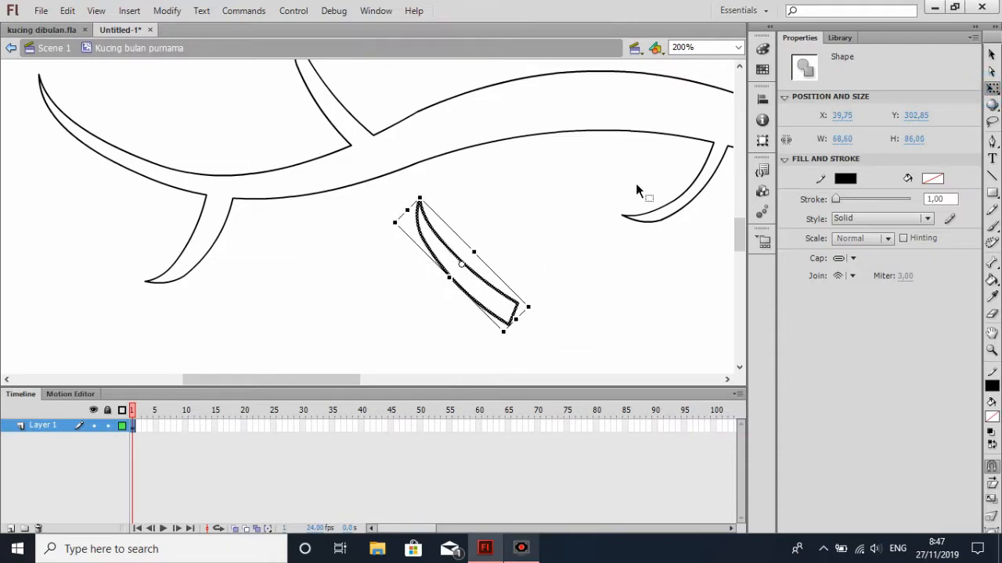
Move the rotated copy onto the branch's upper edge near its crest, with the wide end overlapping the outline
drag(493, 289, 583, 165)
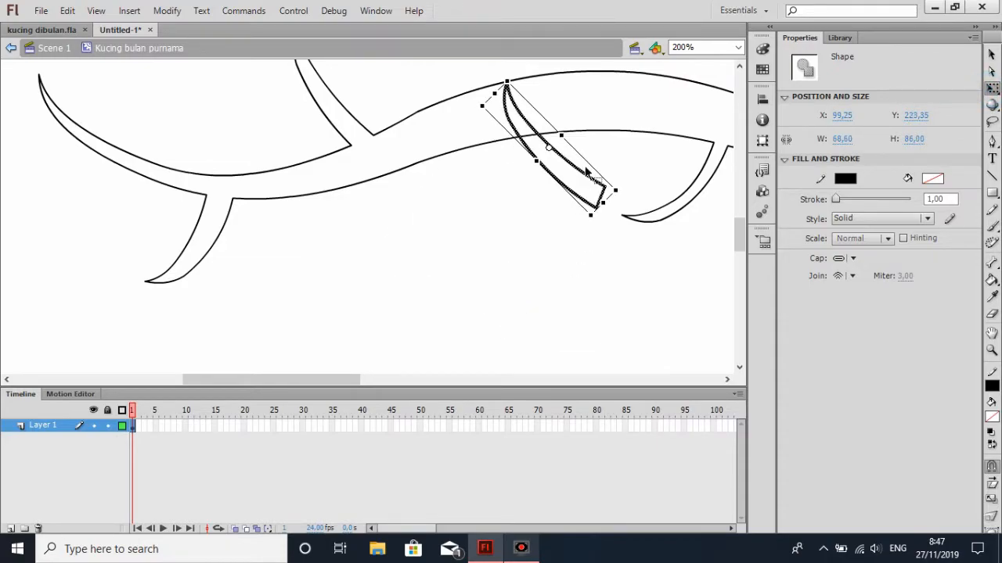
scroll(575, 297, up, 3)
drag(565, 293, 577, 191)
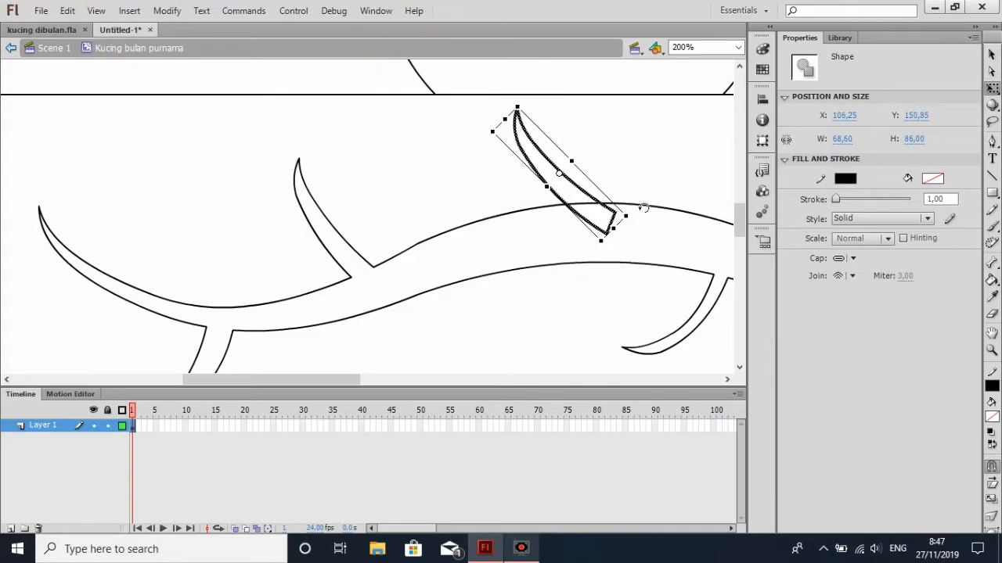
click(590, 194)
drag(590, 192, 588, 182)
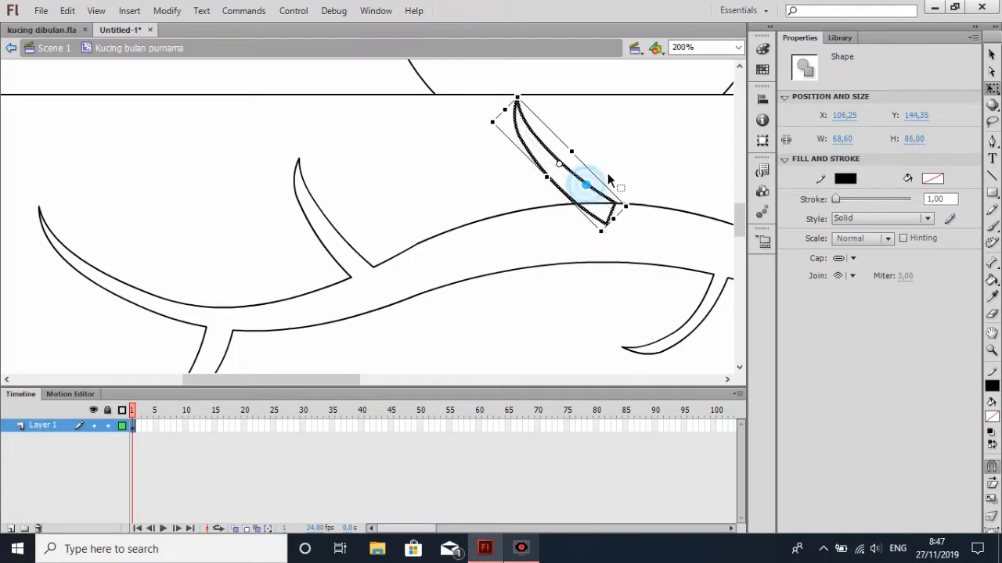
click(993, 55)
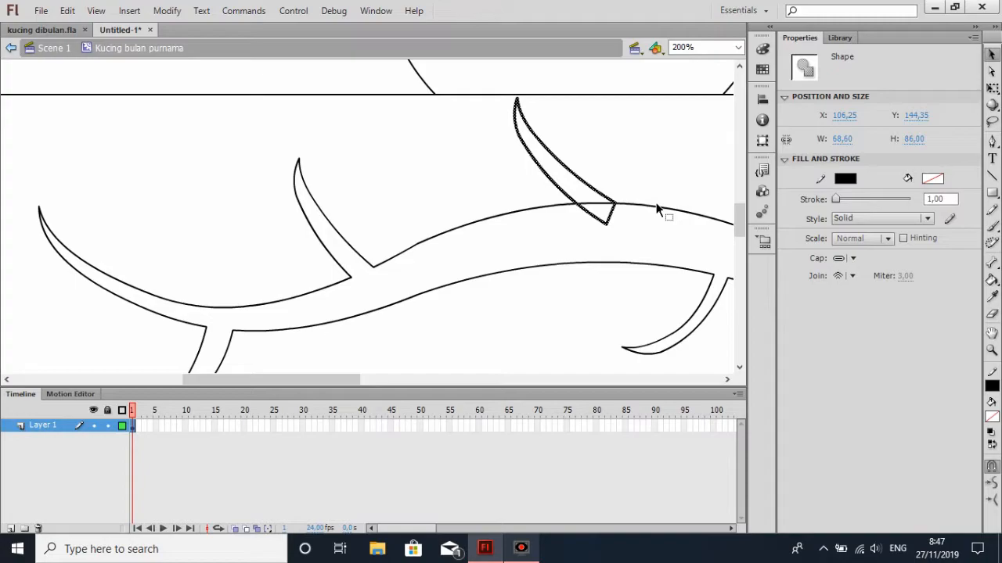
Delete the overlapping segments where the offshoot near the crest joins the branch
click(738, 47)
click(660, 155)
click(610, 212)
click(642, 164)
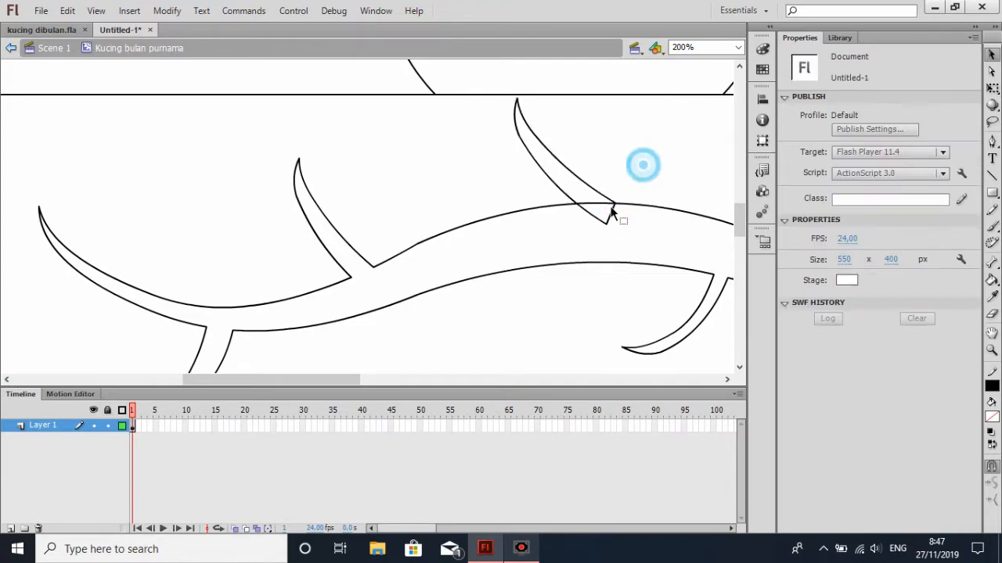
click(611, 219)
key(Delete)
click(593, 208)
key(Delete)
Select the whole branch with its offshoots and move it down, clear of the rectangle's lower edge
click(738, 47)
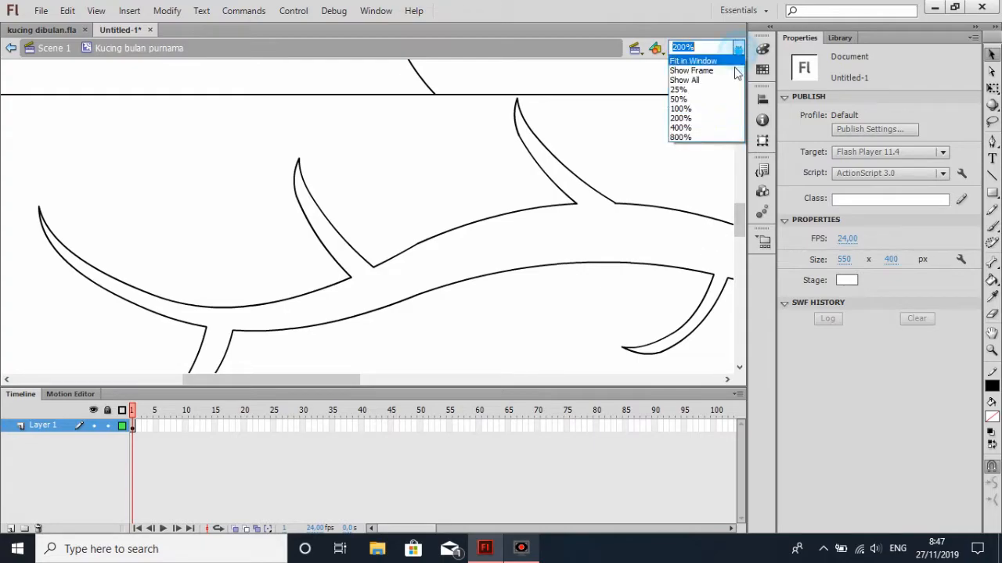
click(723, 110)
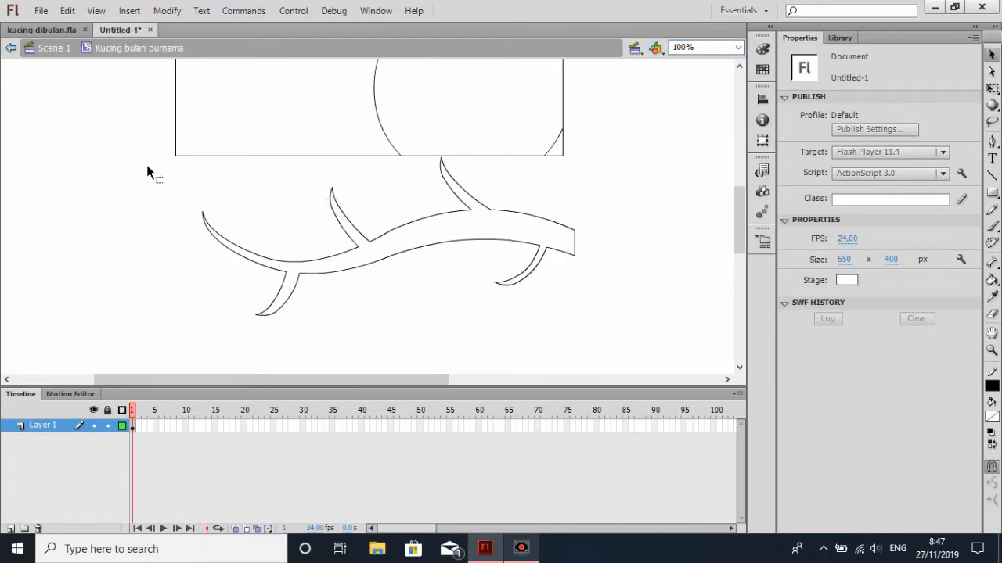
mouse_move(144, 153)
mouse_down()
mouse_move(207, 187)
mouse_move(154, 169)
mouse_up()
drag(613, 330, 635, 336)
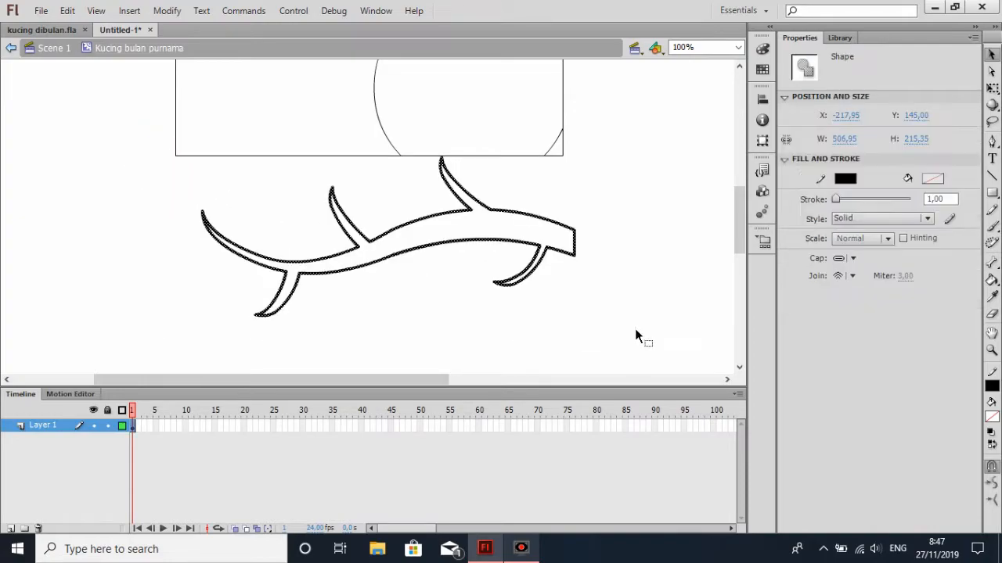
drag(524, 212, 527, 254)
click(595, 227)
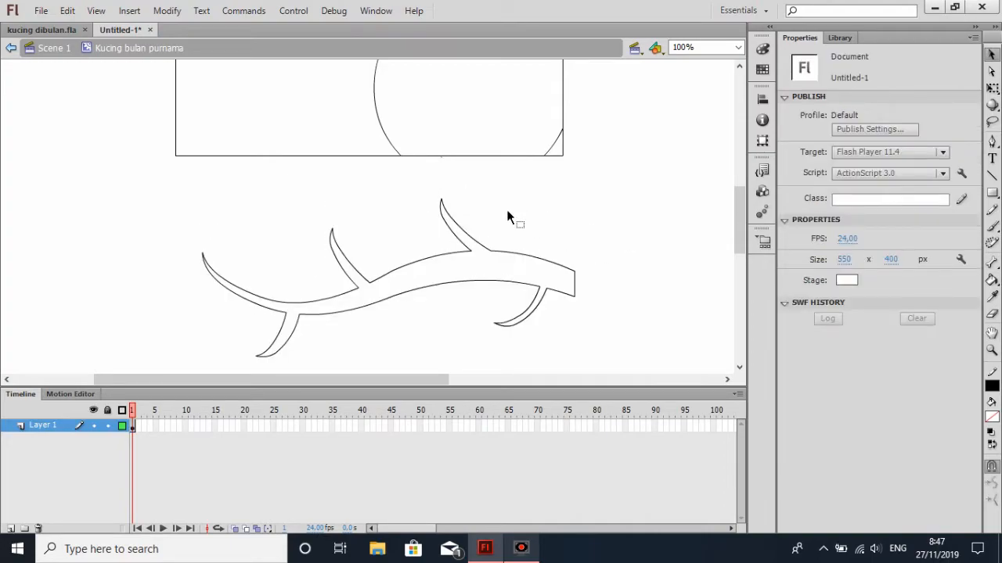
Delete the tiny leftover stroke fragment just below the rectangle's lower edge
click(735, 47)
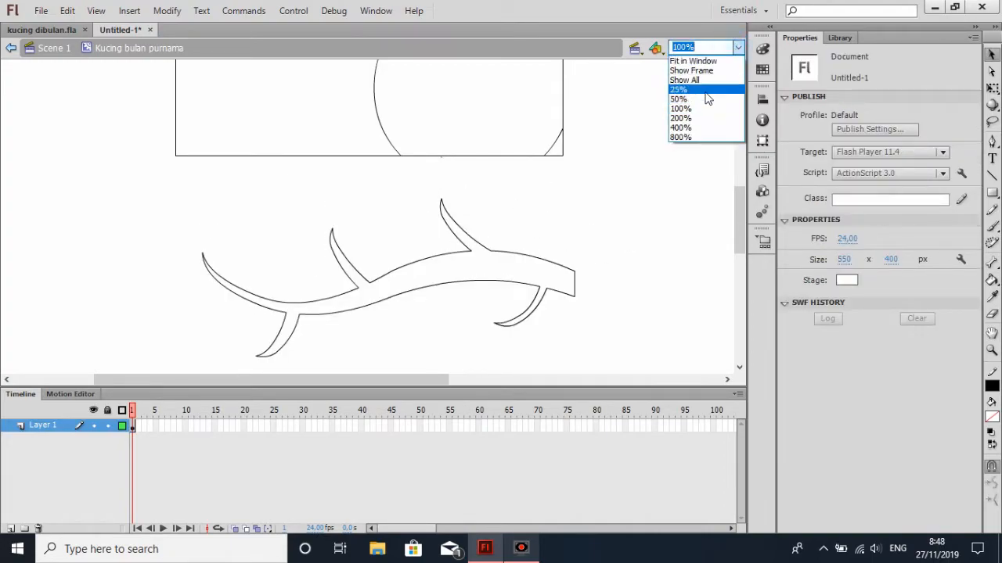
click(703, 128)
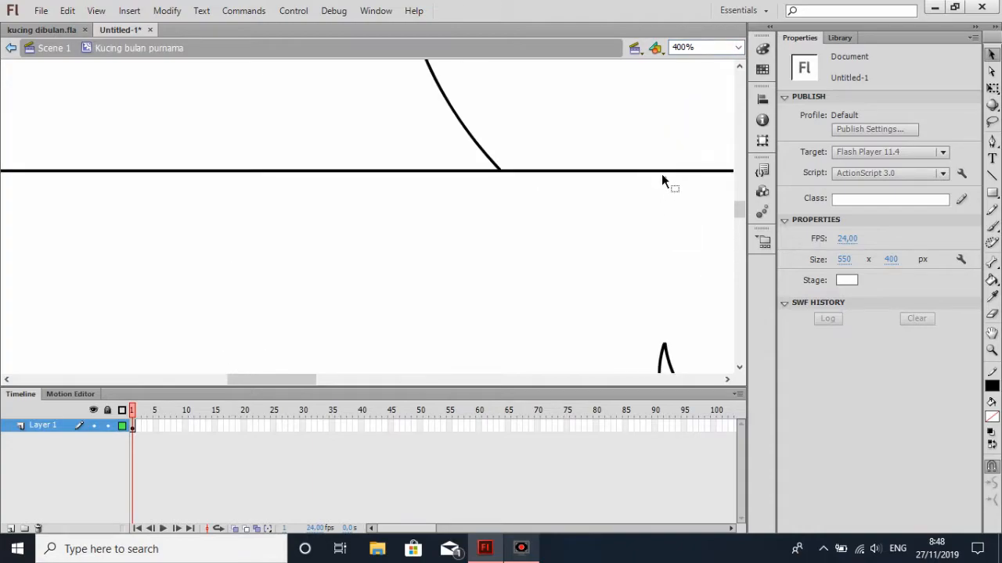
drag(660, 178, 689, 205)
key(Delete)
click(738, 48)
click(708, 107)
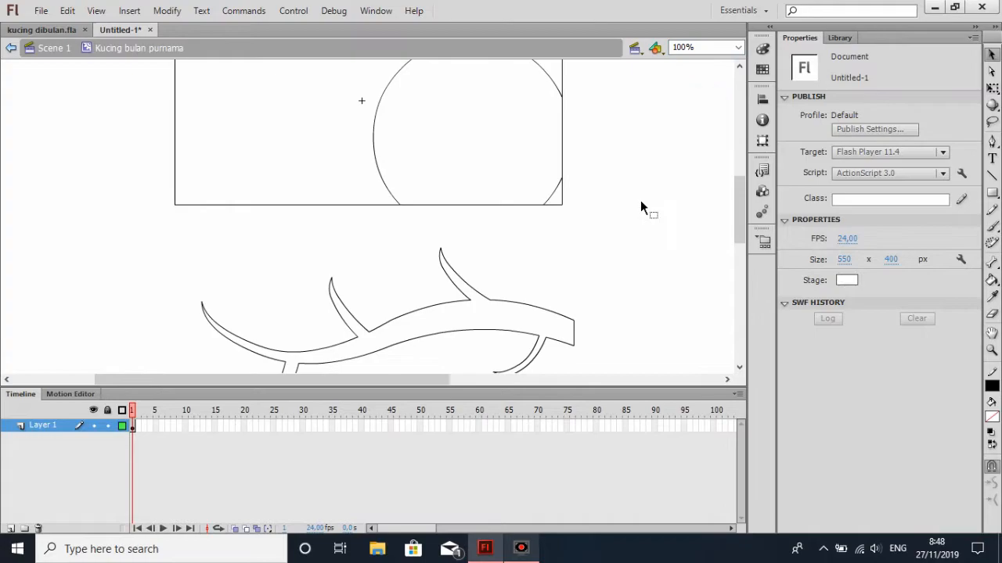
Try to fill the branch outline with black using the Paint Bucket
scroll(640, 200, down, 3)
click(991, 280)
click(528, 199)
click(530, 194)
click(992, 54)
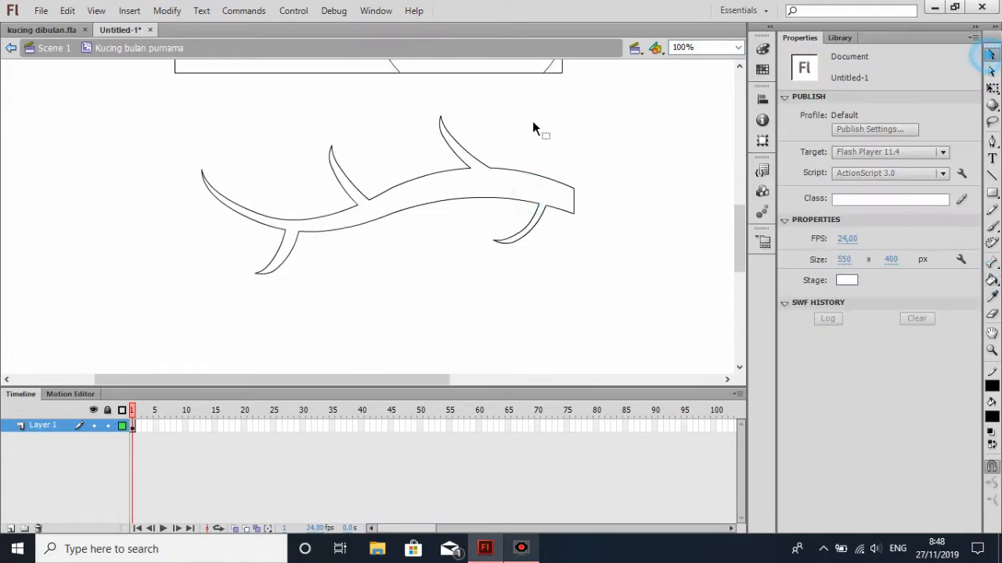
Close the outline at the tip of the right upper offshoot and delete the stray segment sticking out beyond it
scroll(464, 133, up, 2)
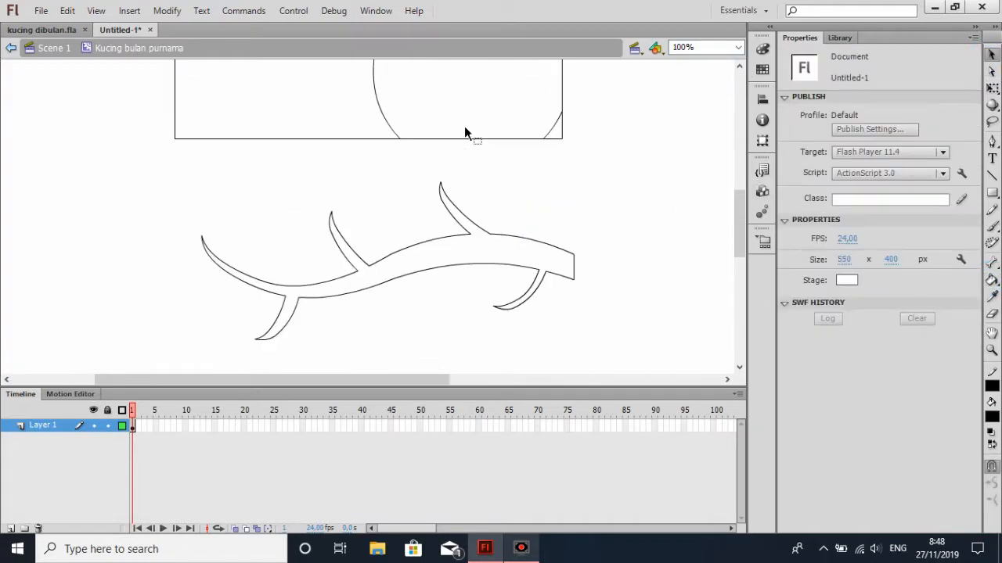
click(738, 48)
click(704, 127)
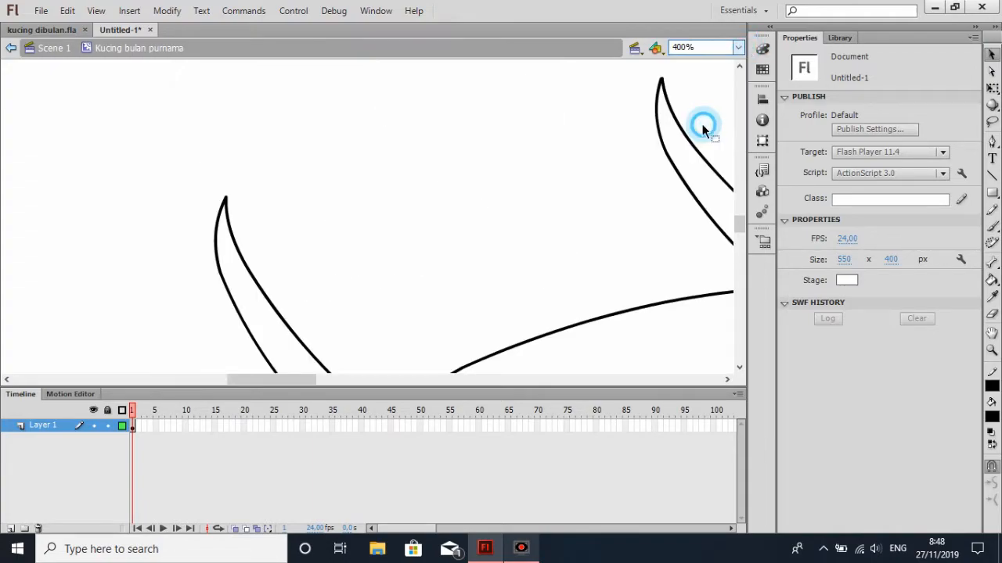
drag(289, 383, 324, 380)
double_click(373, 80)
click(376, 92)
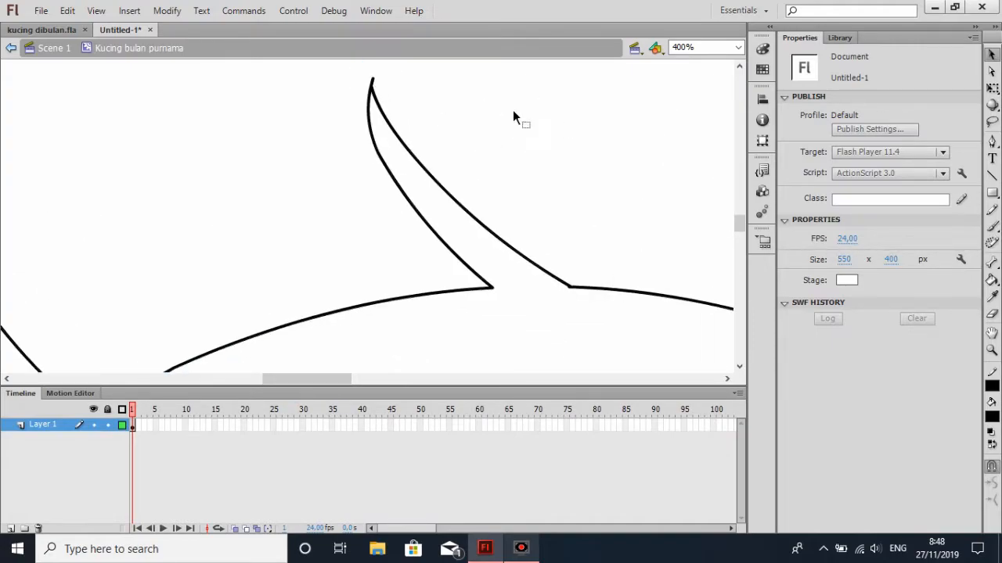
click(373, 82)
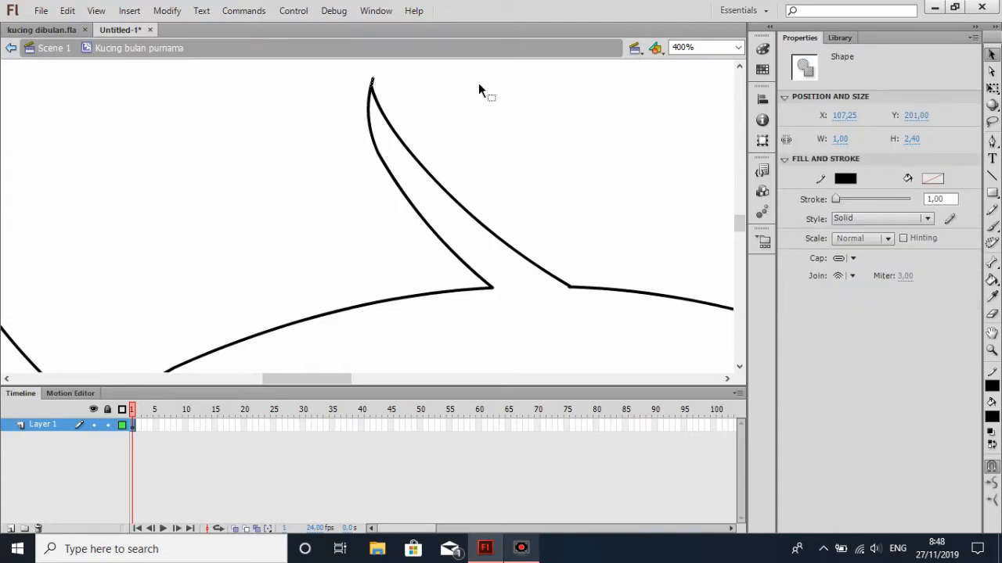
key(Delete)
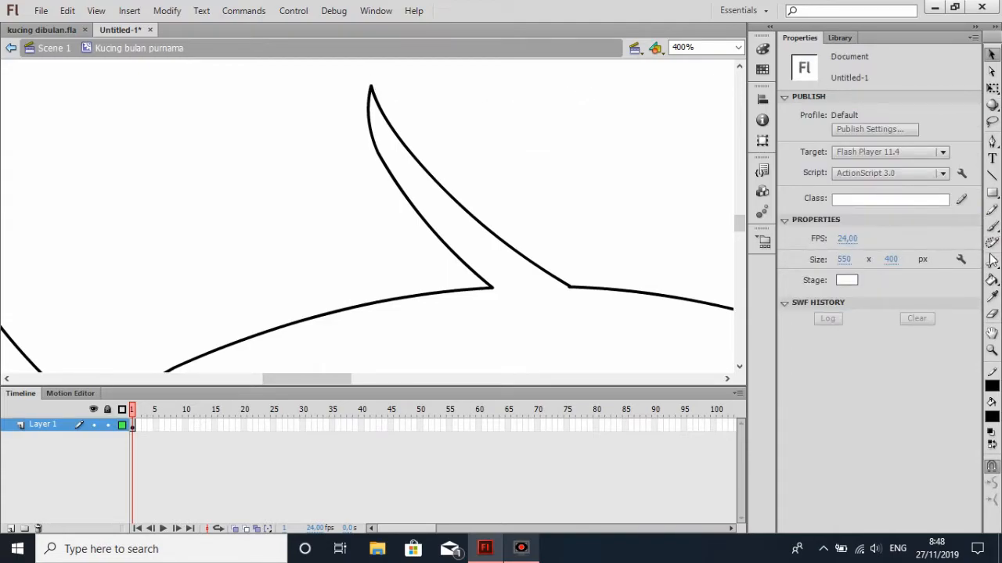
Test the closed branch outline with a black Paint Bucket fill, and undo the fill
click(992, 279)
click(581, 328)
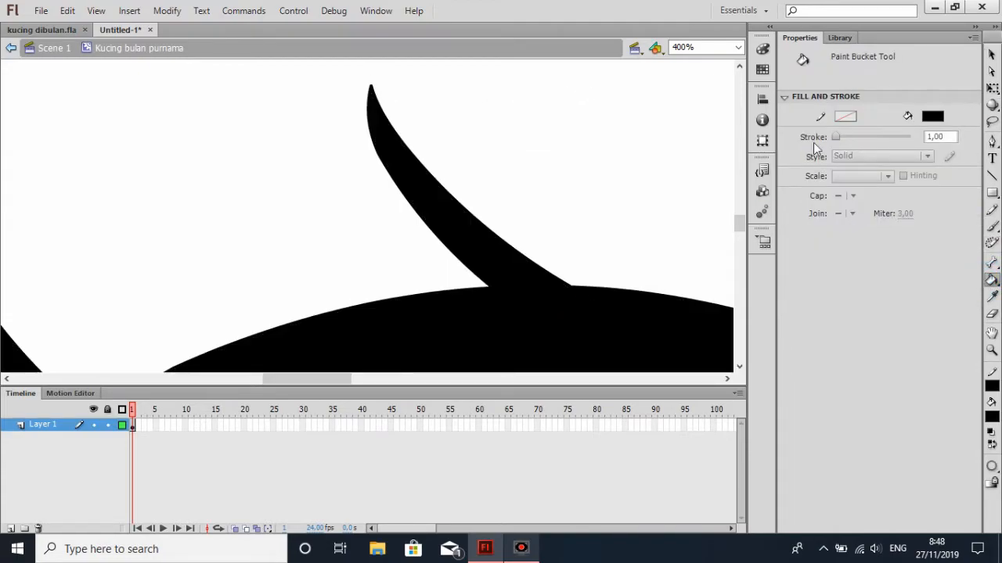
key(ctrl+z)
click(992, 54)
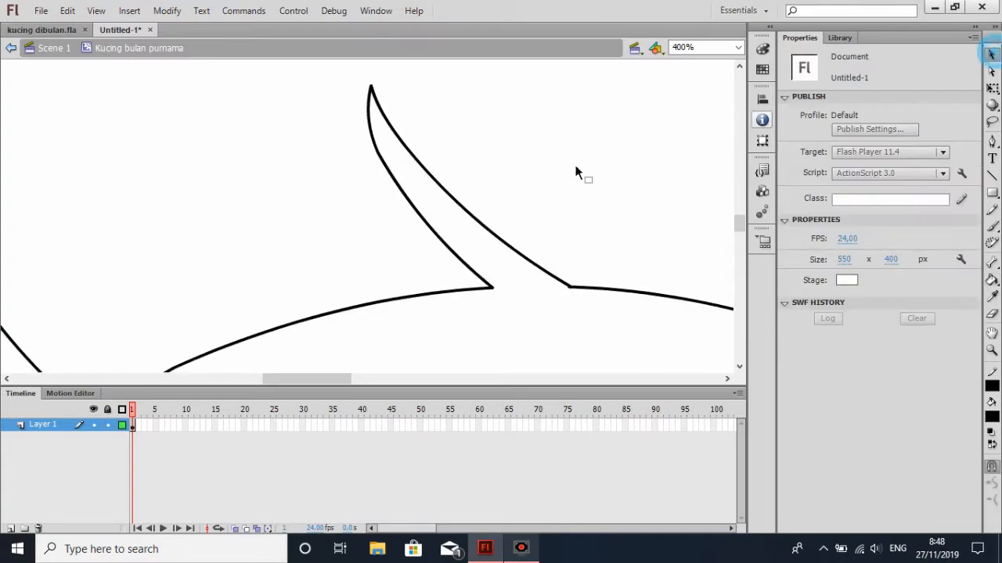
Draw a small square outline with a black 1.00 solid stroke and no fill below the middle of the branch
click(737, 47)
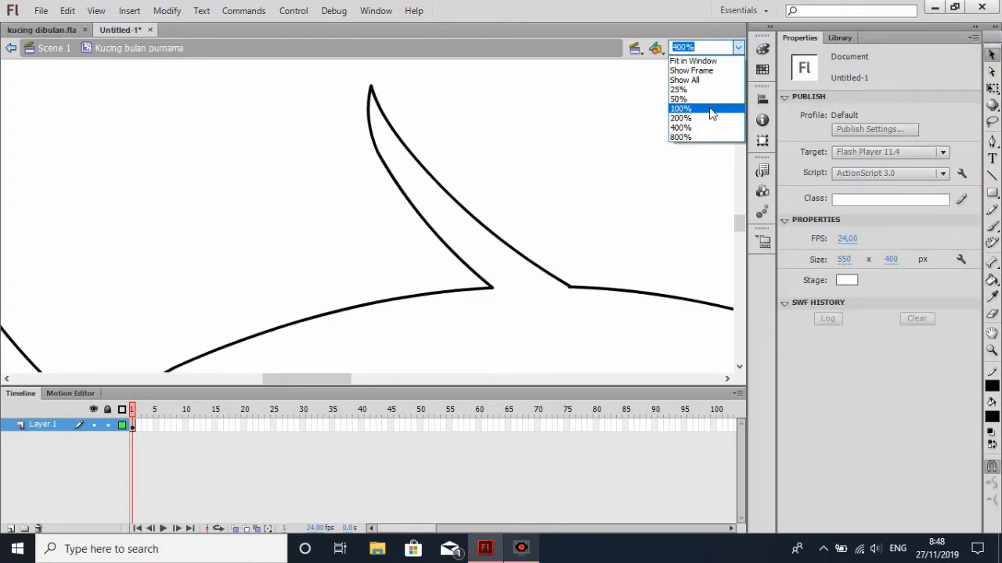
click(710, 117)
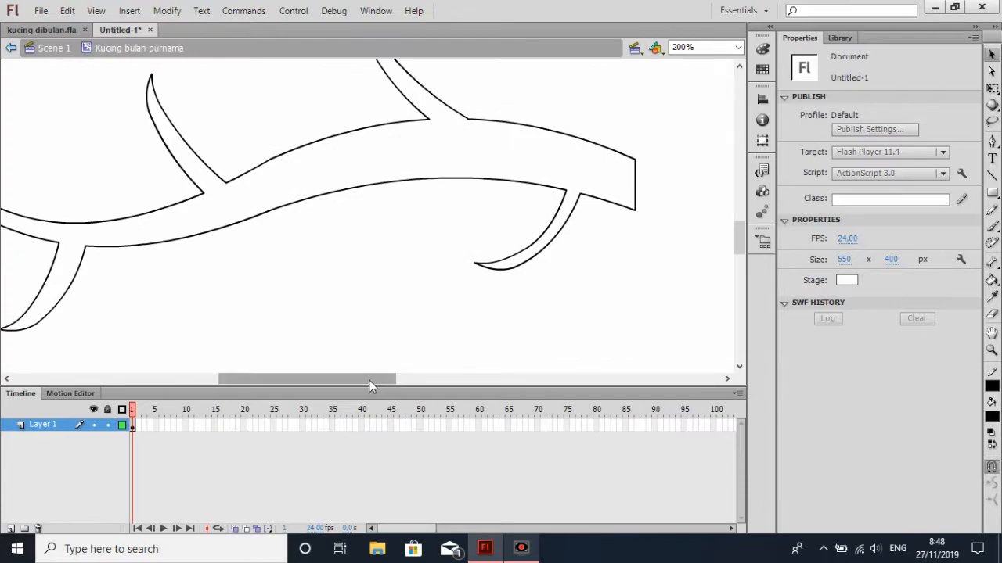
drag(368, 379, 340, 383)
click(993, 193)
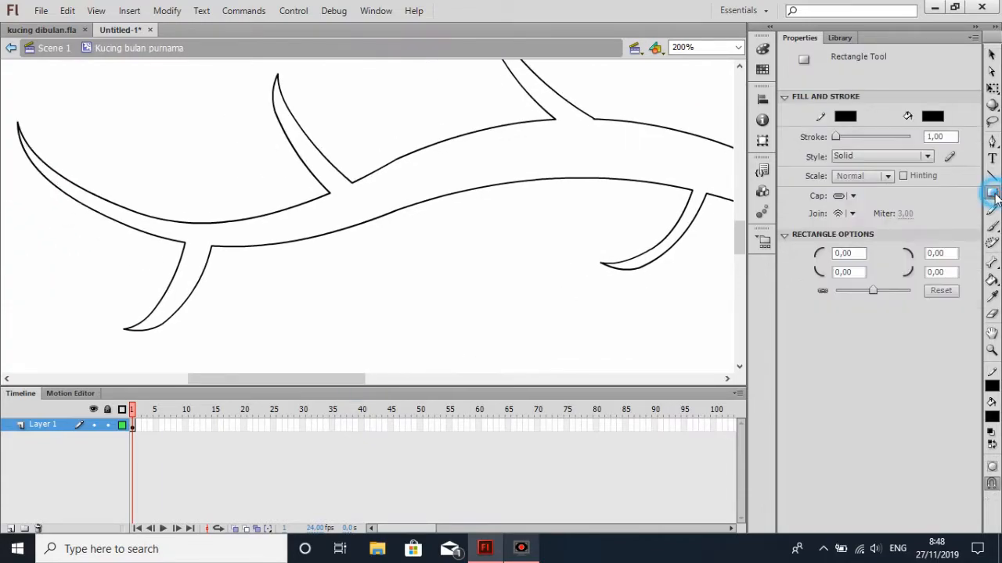
click(994, 197)
click(992, 195)
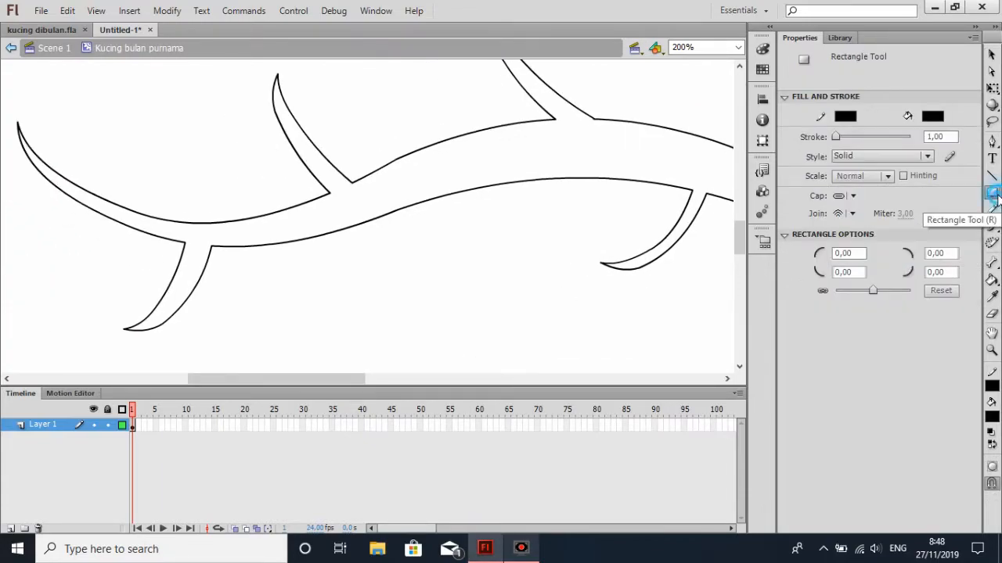
click(992, 196)
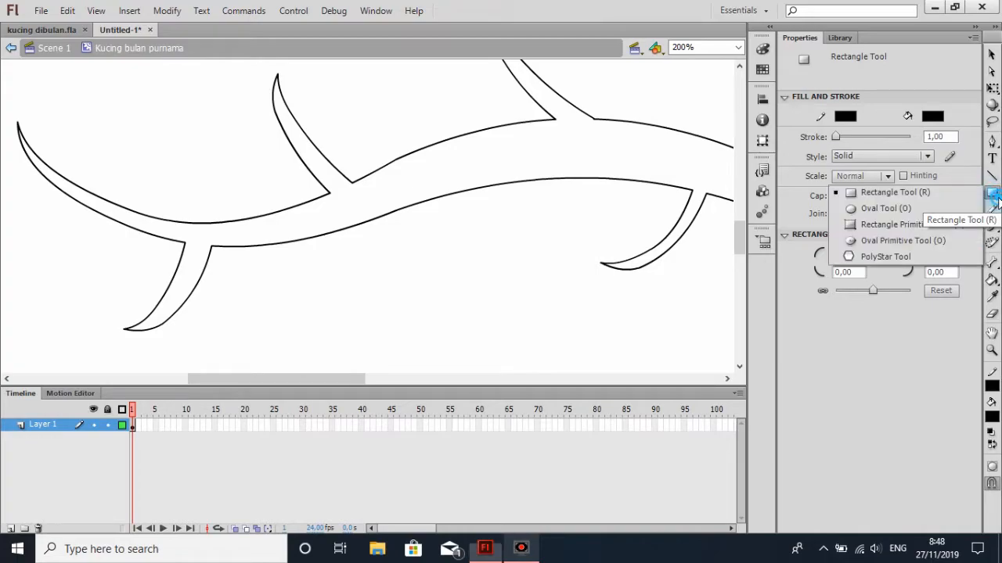
click(933, 195)
drag(402, 279, 436, 313)
key(ctrl+z)
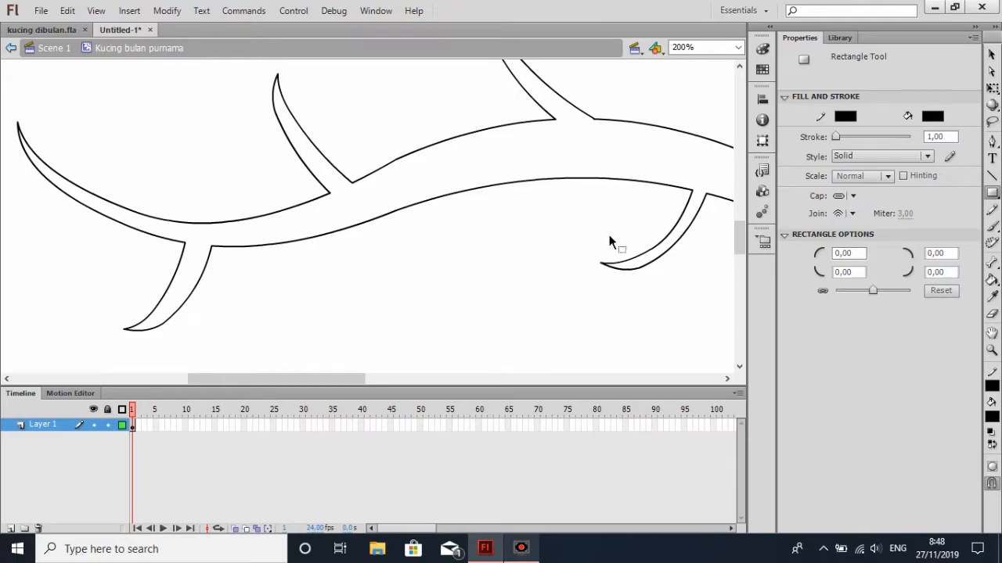
click(934, 117)
click(970, 130)
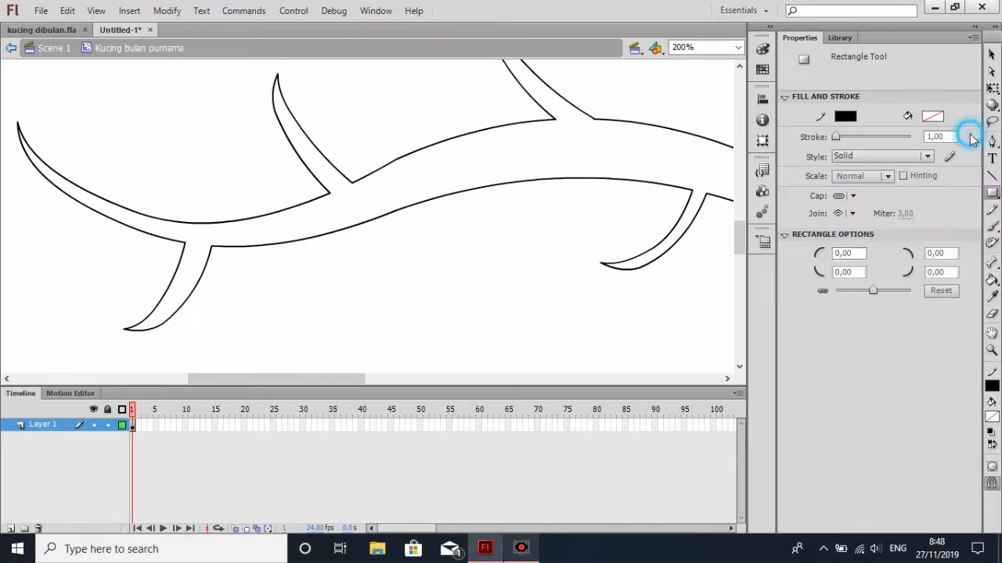
drag(399, 266, 433, 300)
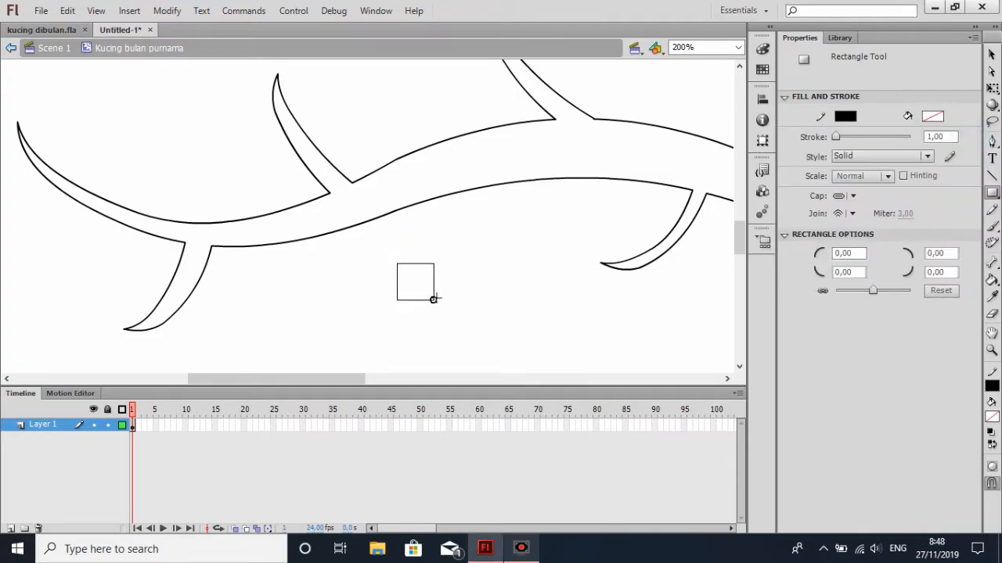
Reshape the small square into an upright leaf with pointed upper and lower ends and bulging sides
click(992, 55)
drag(385, 251, 418, 308)
click(470, 289)
click(406, 279)
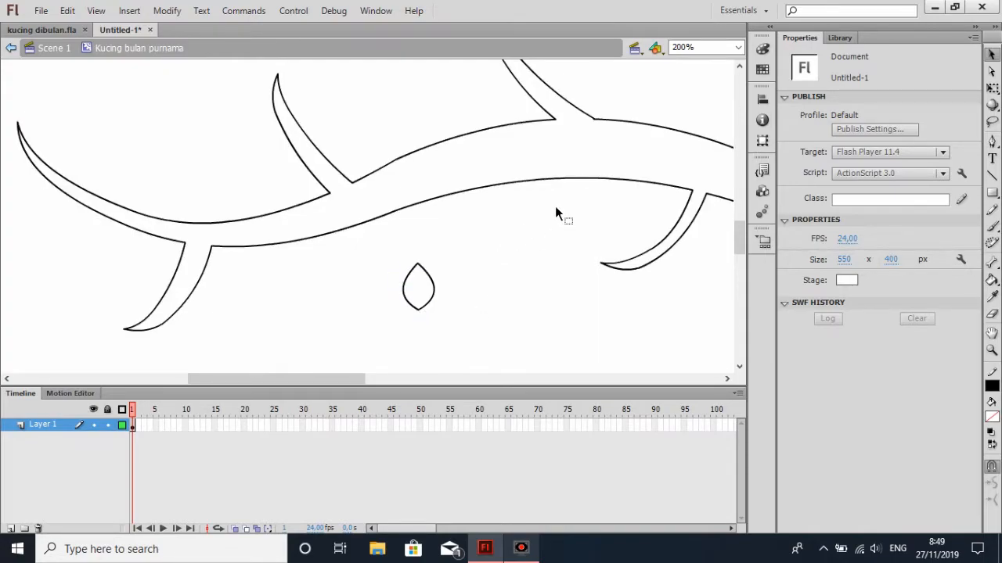
Draw a short vertical stem upward from the leaf's upper point, making leaf and stem about 21 by 43 px overall
click(991, 175)
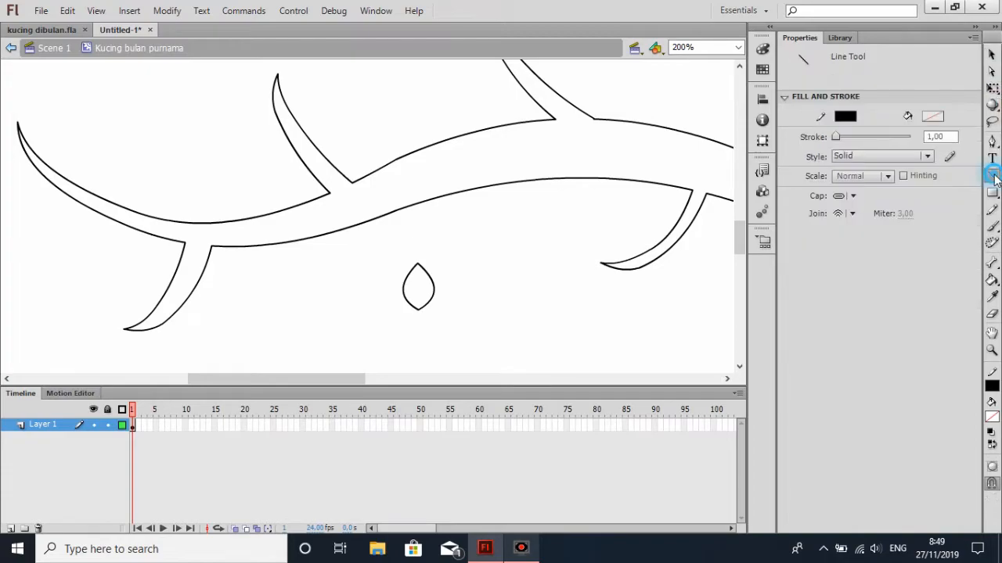
drag(418, 263, 418, 245)
click(992, 54)
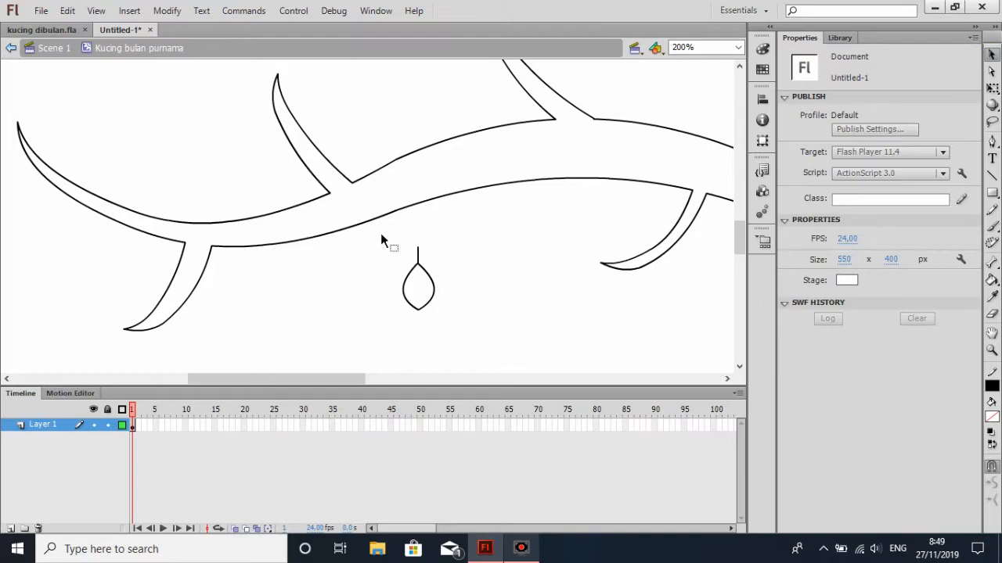
Shift the whole leaf with its stem slightly right and slant the stem's upper end to the left
drag(380, 234, 474, 334)
click(502, 269)
drag(445, 293, 493, 300)
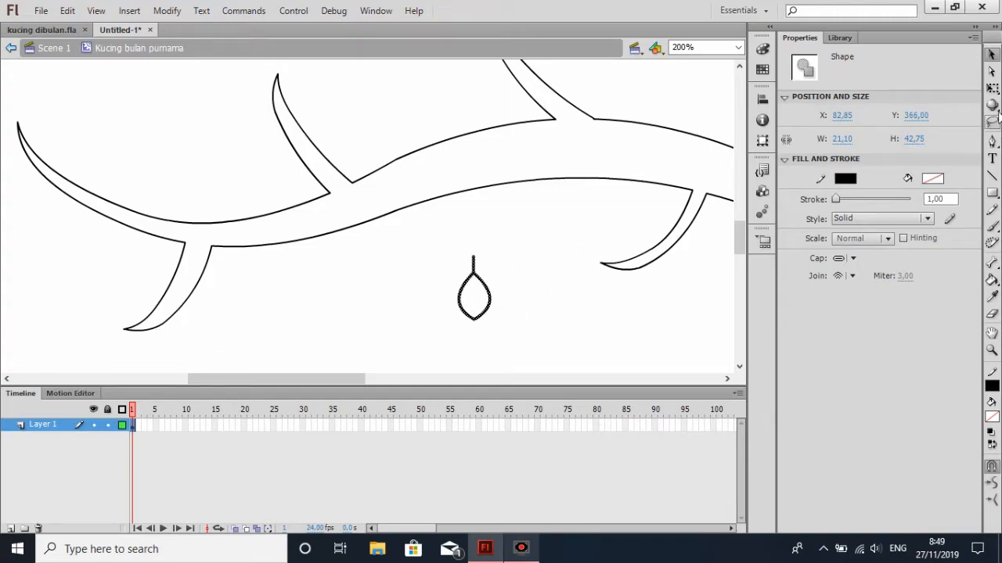
click(991, 88)
click(546, 268)
drag(473, 258, 507, 311)
click(992, 53)
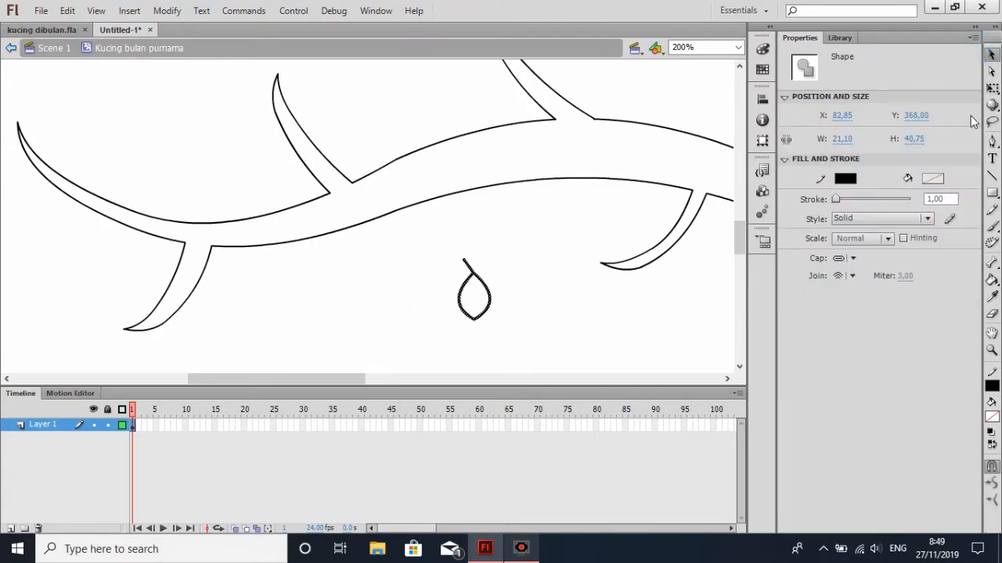
Attach the leaf to the outer edge of the right lower offshoot at about X 238, Y 343, with its stem touching the outline
click(992, 88)
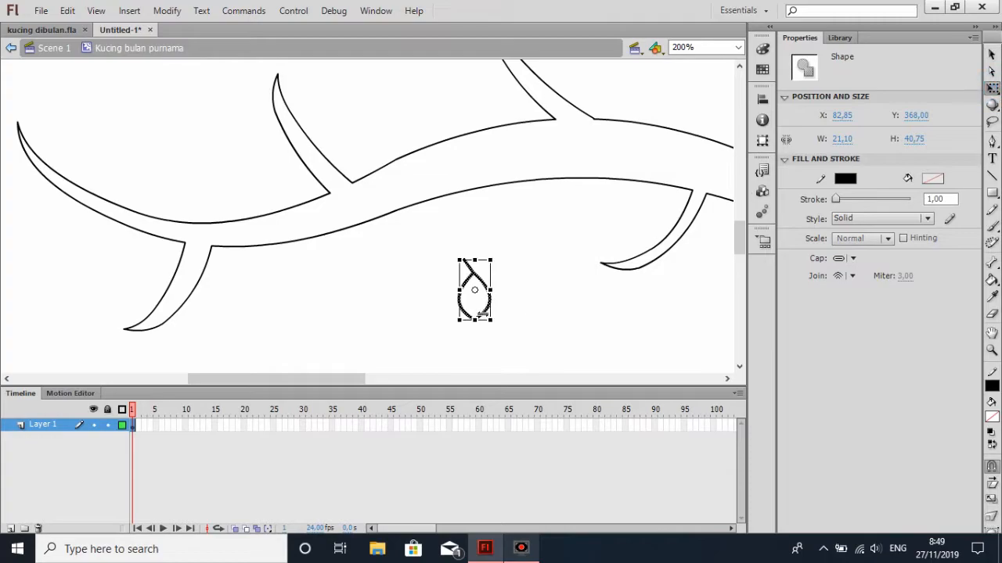
drag(474, 278, 703, 245)
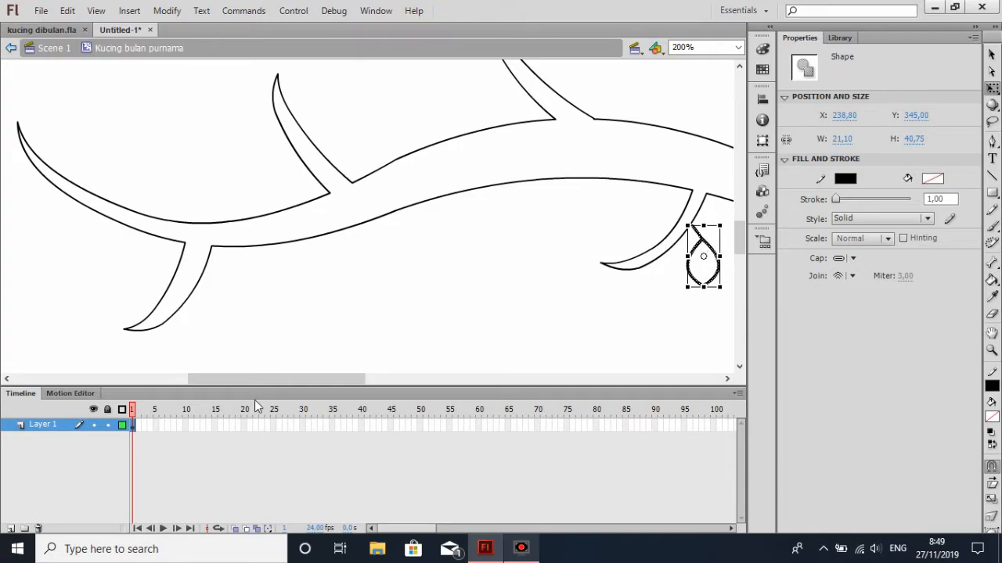
drag(303, 378, 362, 380)
key(Left)
key(Left)
key(Up)
key(Up)
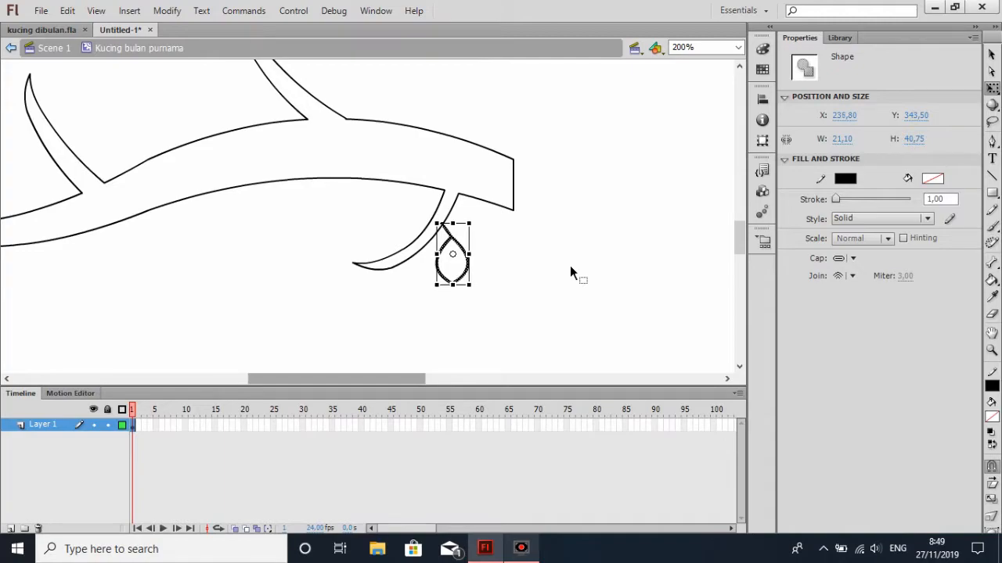
key(Right)
key(Up)
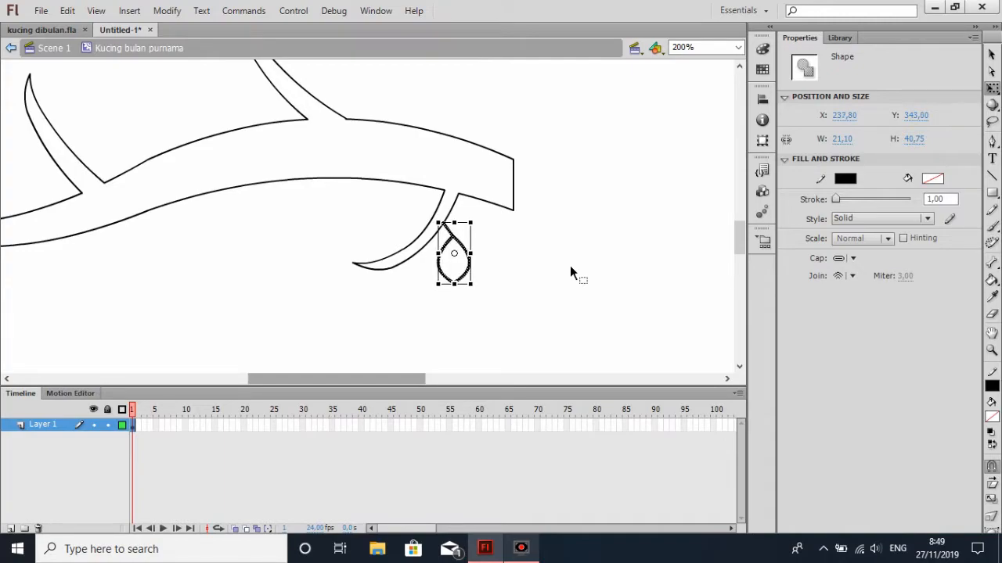
click(570, 266)
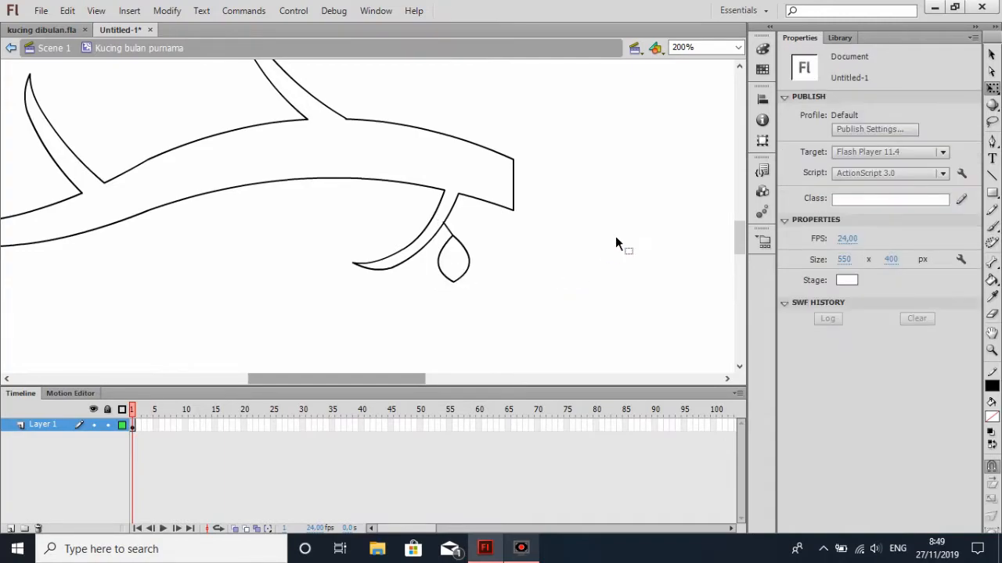
key(ctrl+z)
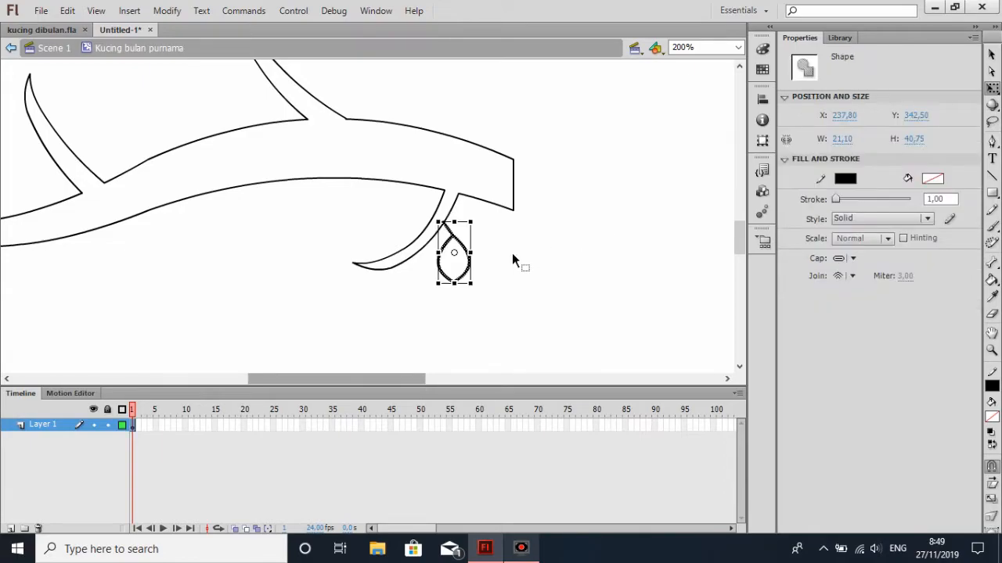
click(549, 252)
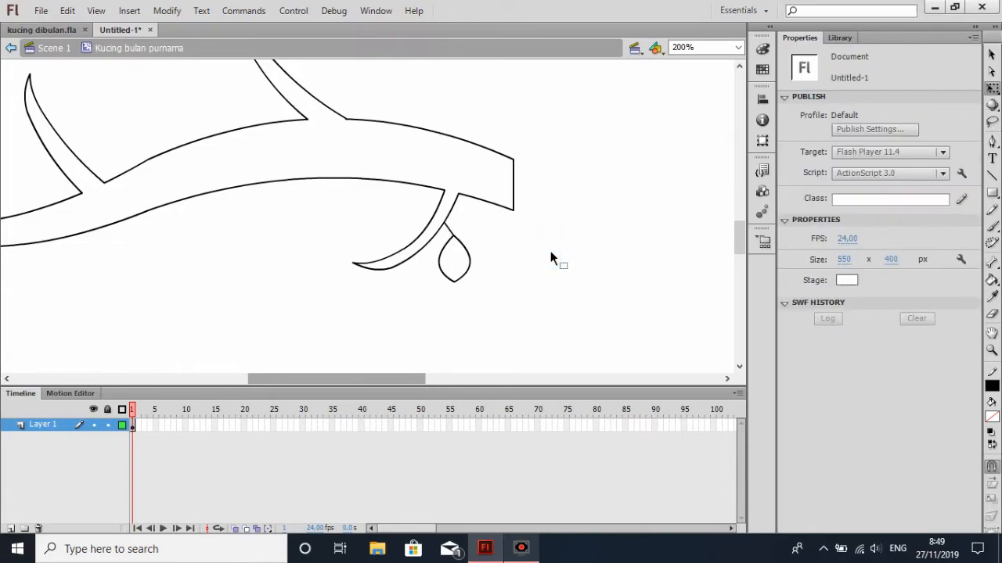
Paste a copy of the leaf in the empty area below the branch and slant its stem's upper end to the left
click(992, 55)
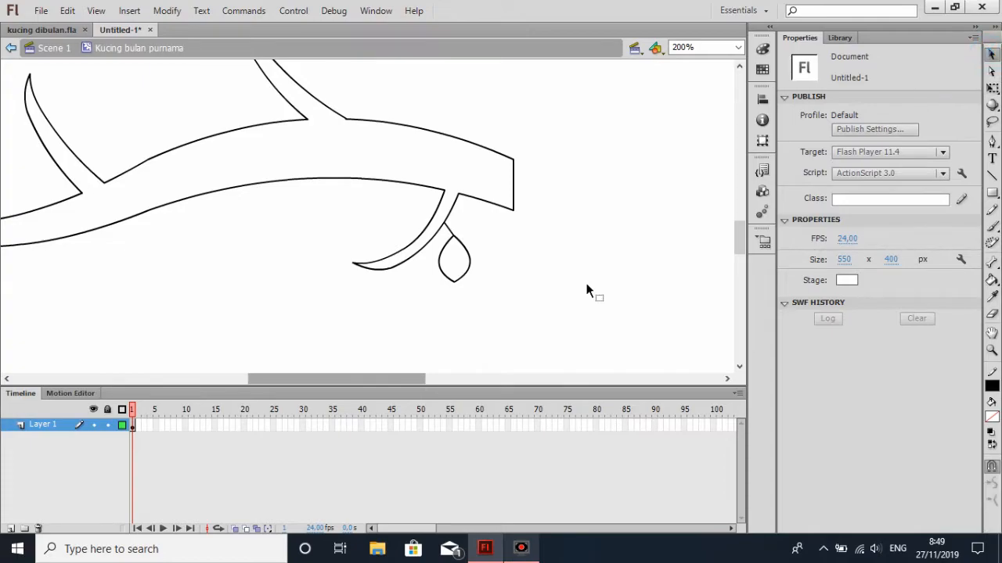
key(ctrl+v)
drag(384, 235, 301, 307)
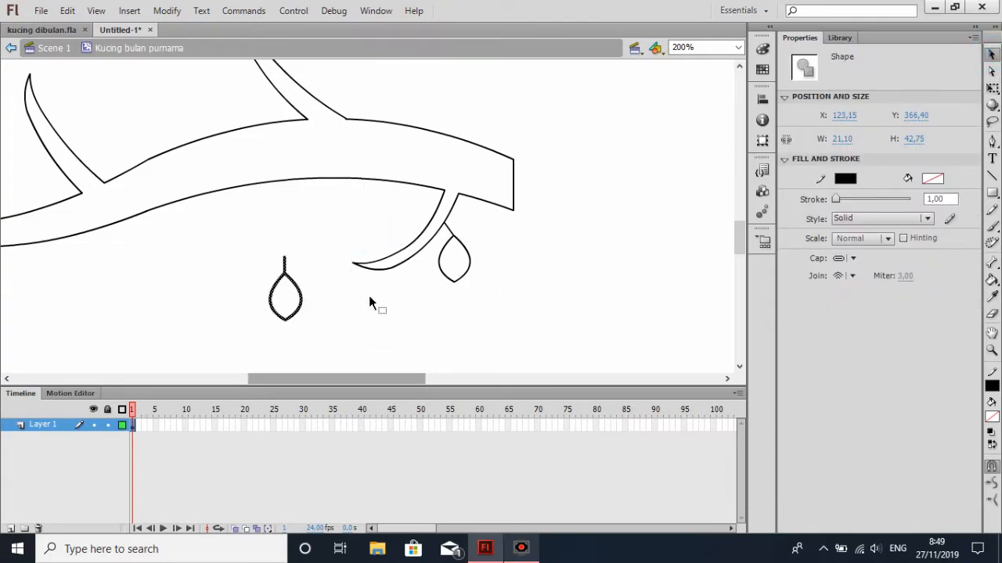
drag(304, 298, 322, 306)
click(992, 87)
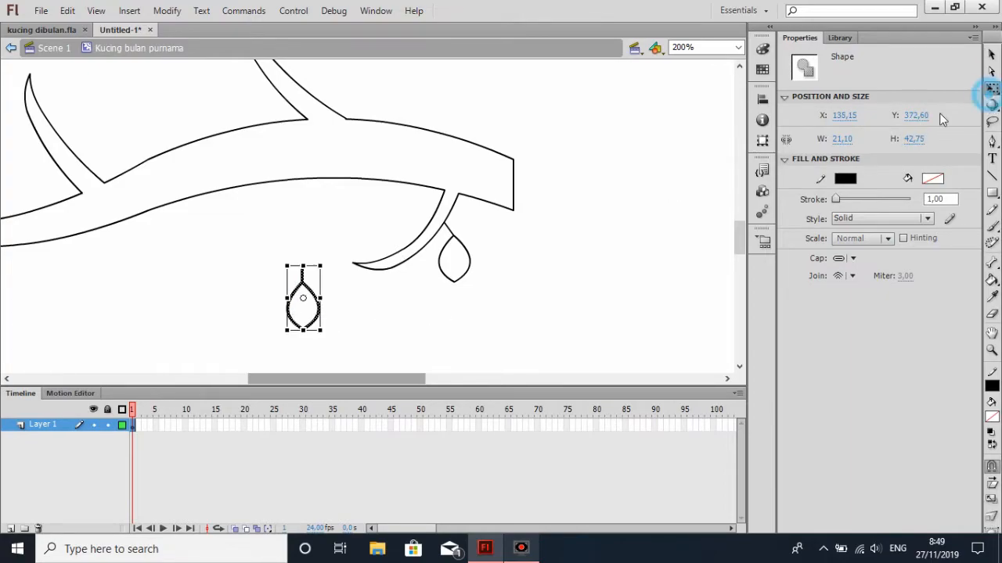
click(385, 328)
click(301, 274)
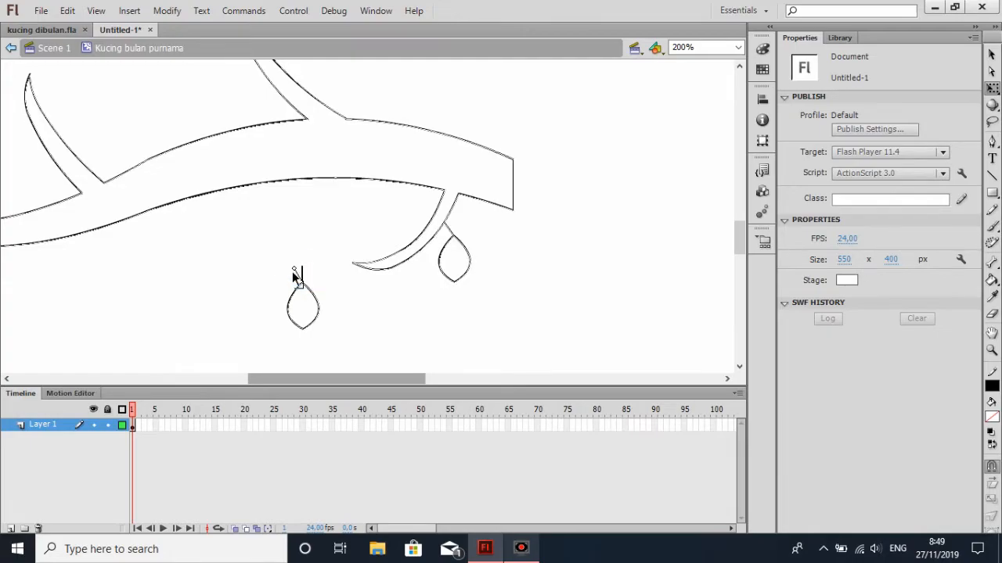
click(295, 274)
key(v)
Move the leaf copy under the right lower offshoot near its tip and rotate it slightly counterclockwise so the stem meets the outline
drag(274, 249, 333, 345)
drag(313, 306, 433, 305)
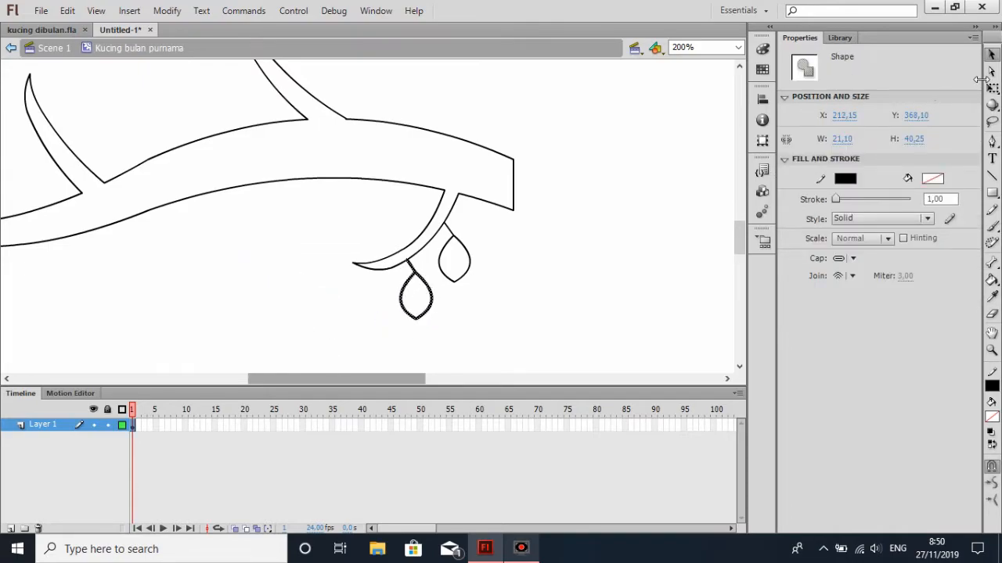
click(993, 89)
mouse_move(441, 270)
mouse_down()
mouse_move(446, 263)
mouse_move(432, 279)
mouse_move(425, 271)
mouse_up()
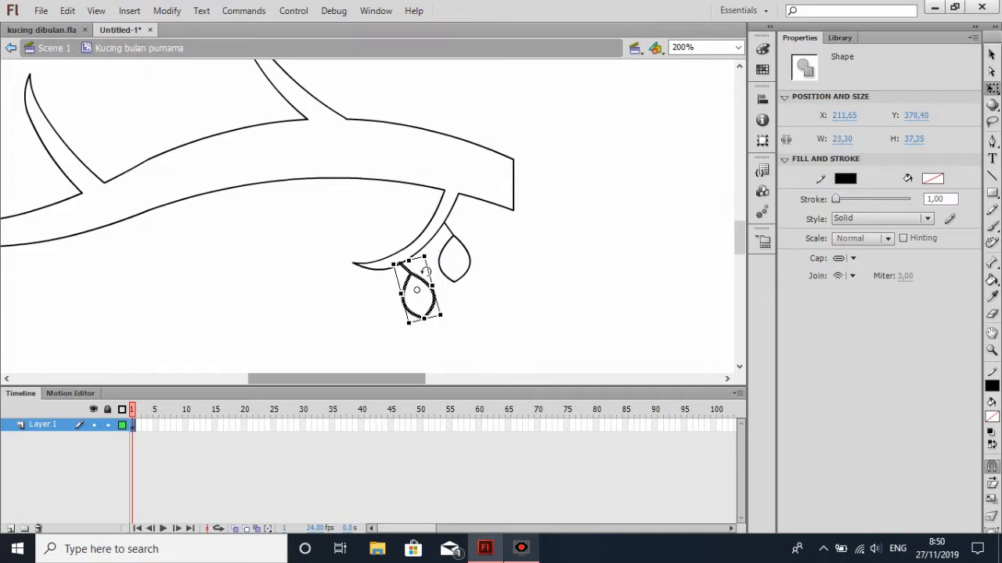
click(991, 55)
click(548, 307)
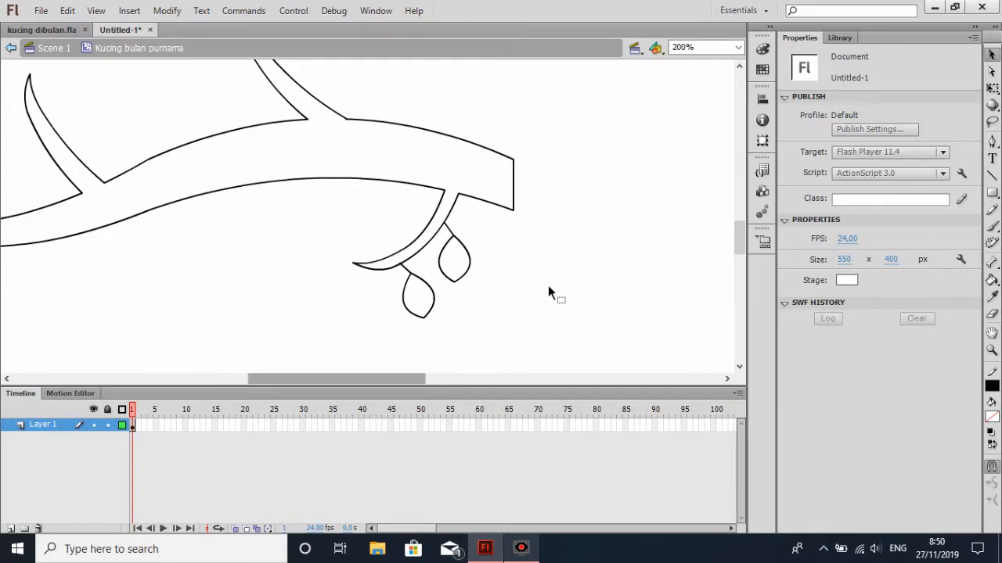
Paste a third leaf, rotate it slightly more than 90° clockwise, and attach its stem to the inner edge of the right lower offshoot
drag(383, 380, 361, 383)
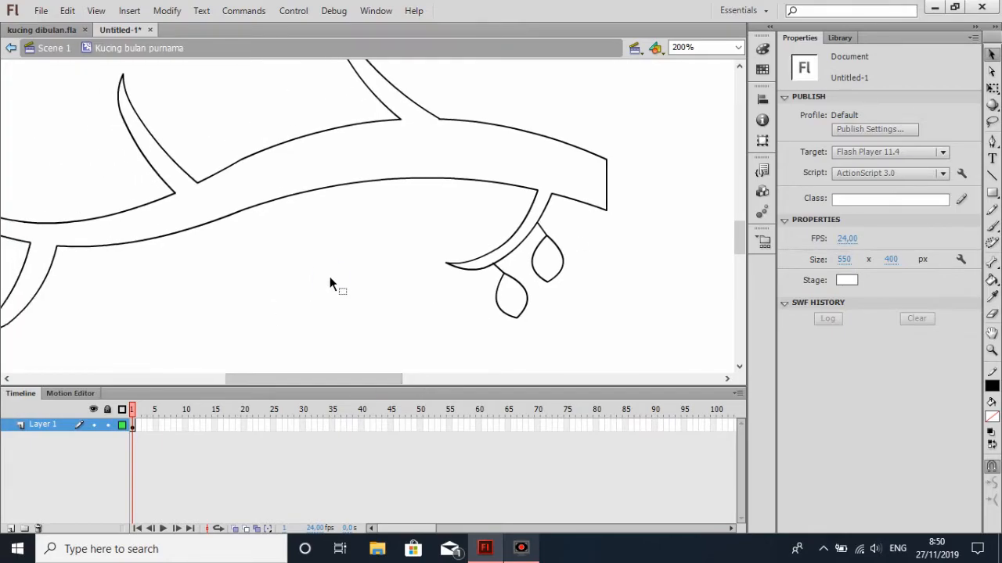
key(ctrl+v)
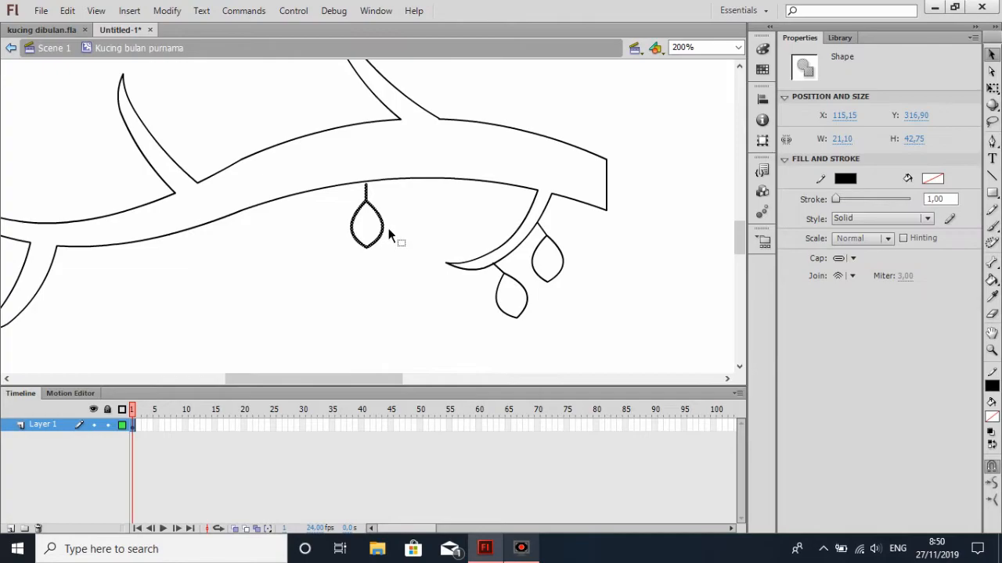
click(991, 88)
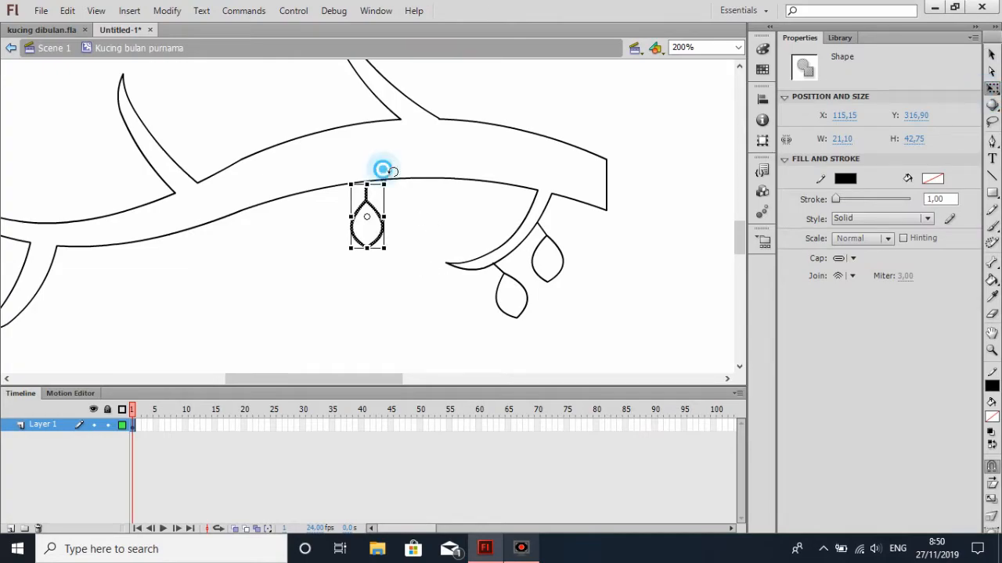
drag(385, 162, 431, 243)
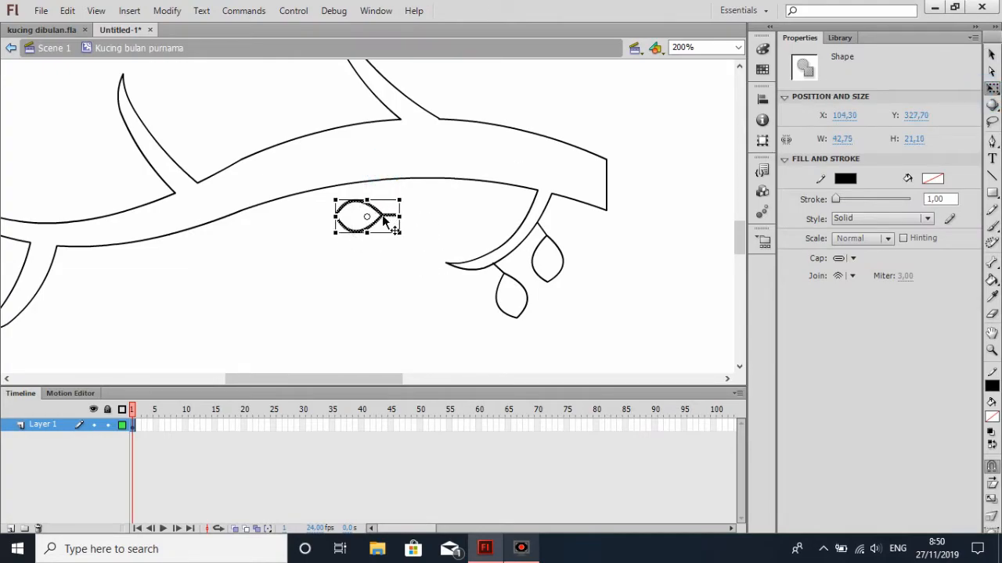
drag(382, 220, 507, 225)
drag(530, 193, 501, 229)
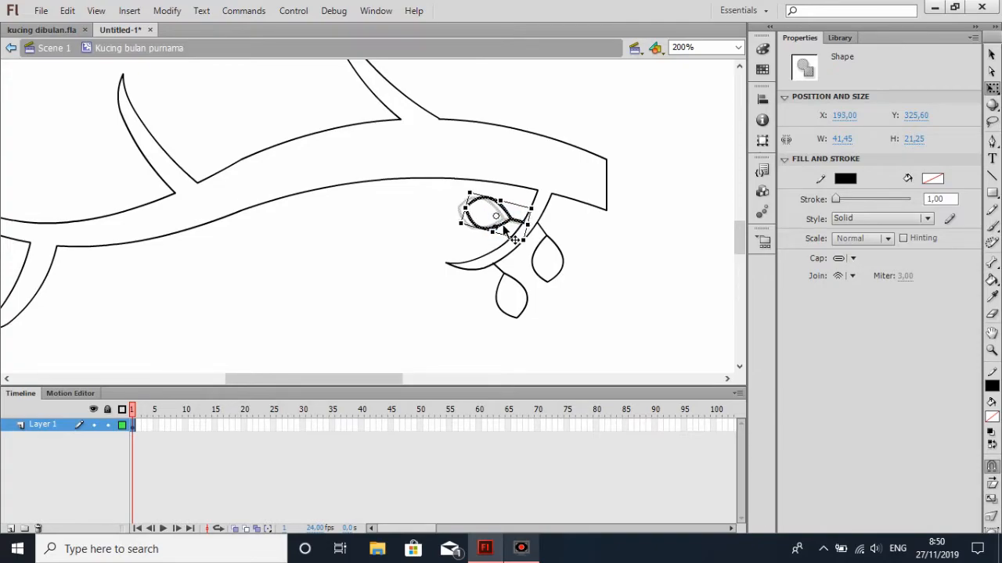
click(597, 236)
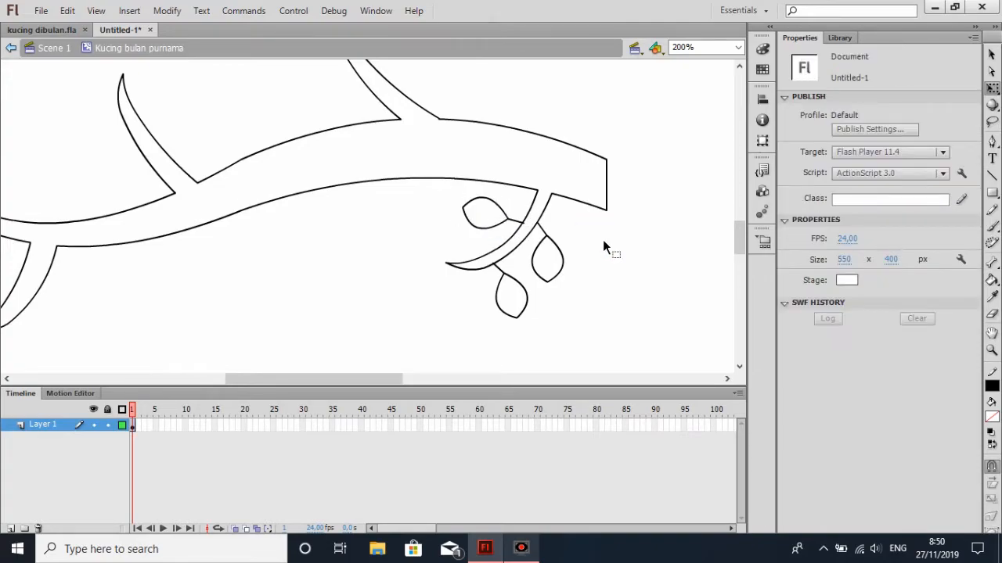
key(ctrl+z)
click(606, 235)
Paste a fourth leaf in the empty area below the branch and rotate it slightly more than 90° clockwise
drag(394, 383, 367, 384)
drag(740, 227, 738, 234)
key(ctrl+v)
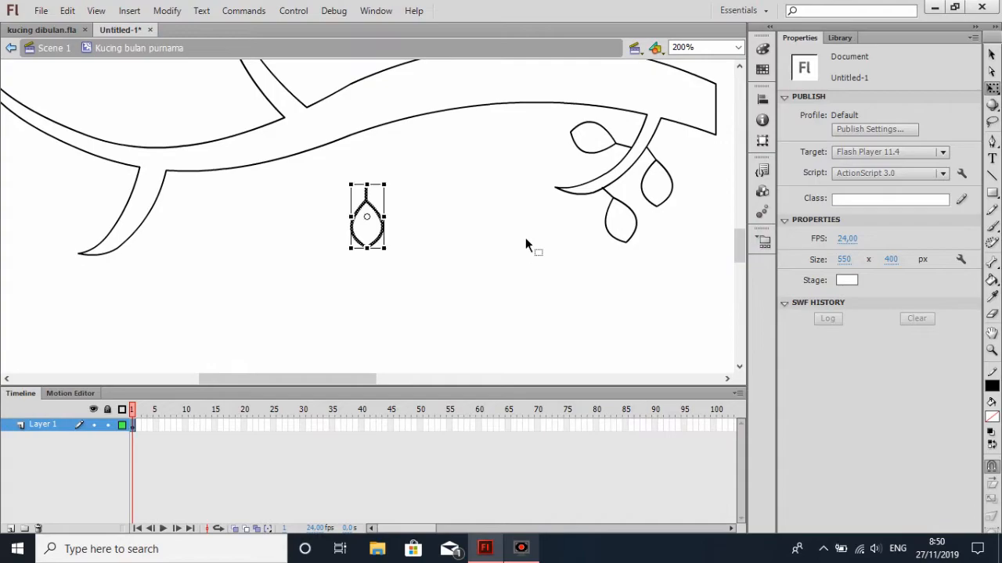
click(993, 88)
drag(388, 168, 447, 256)
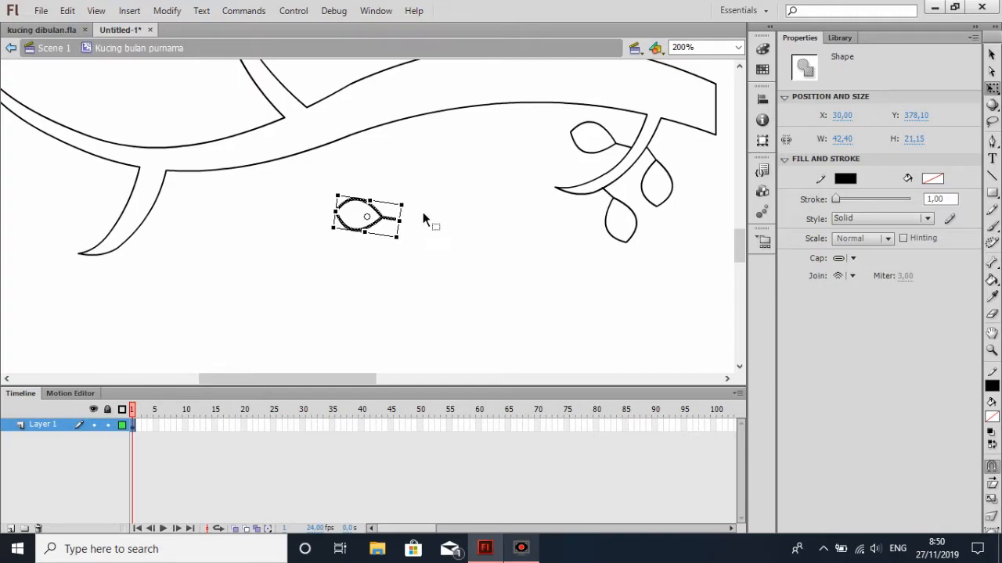
Slant the leaf's stem end slightly downward and attach the leaf to the inner edge of the right lower offshoot near its tip
click(467, 212)
drag(400, 219, 399, 227)
drag(318, 184, 561, 212)
click(524, 231)
scroll(528, 230, up, 3)
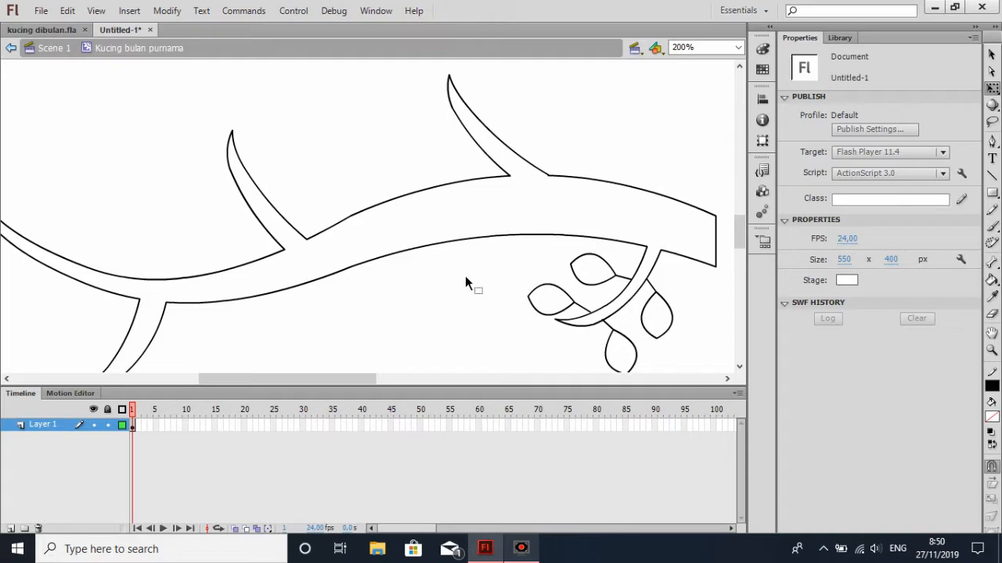
Paste another leaf below the branch and pull only its lower tip down, making the leaf about 47 px high
scroll(437, 306, down, 3)
key(ctrl+v)
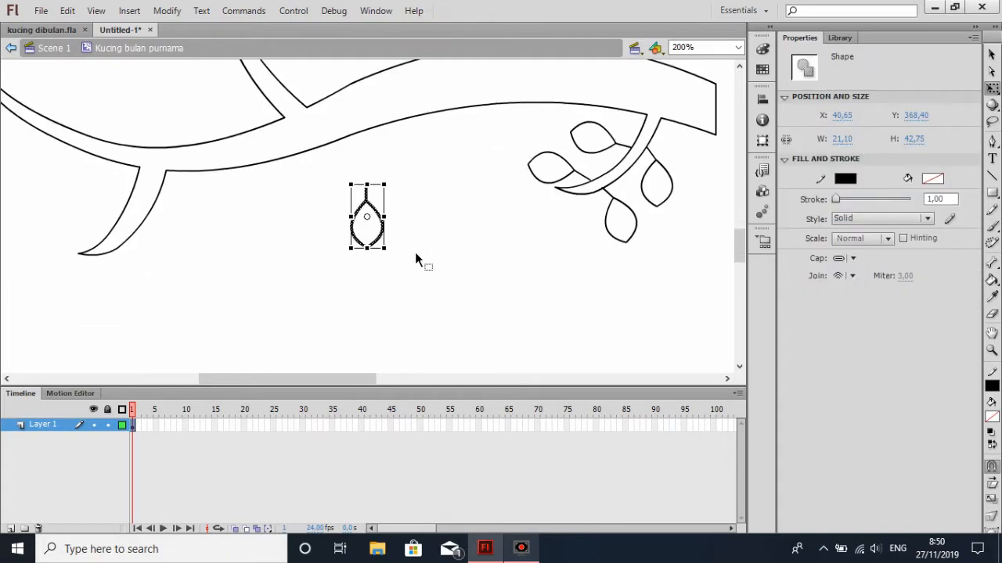
drag(367, 248, 367, 256)
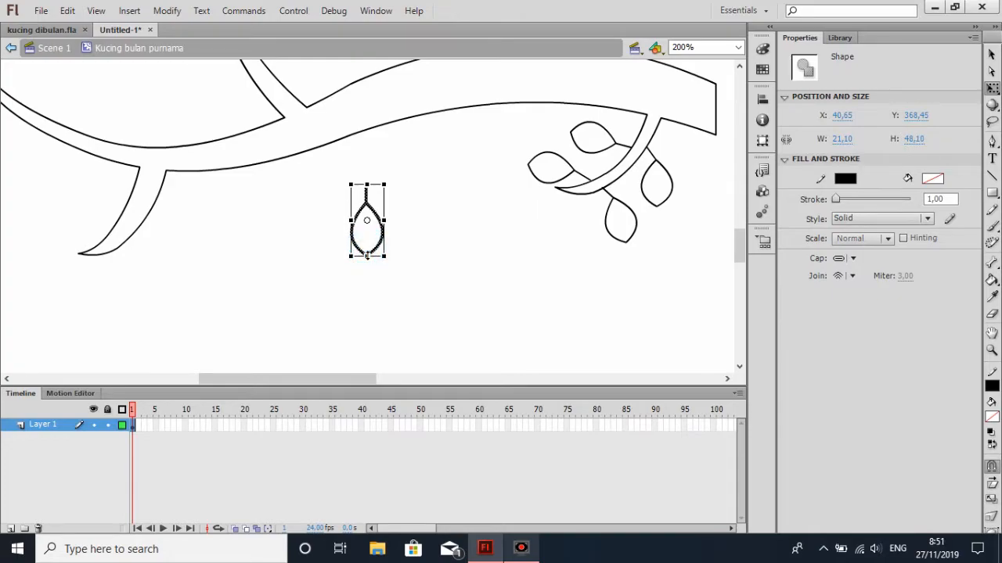
key(ctrl+z)
click(992, 55)
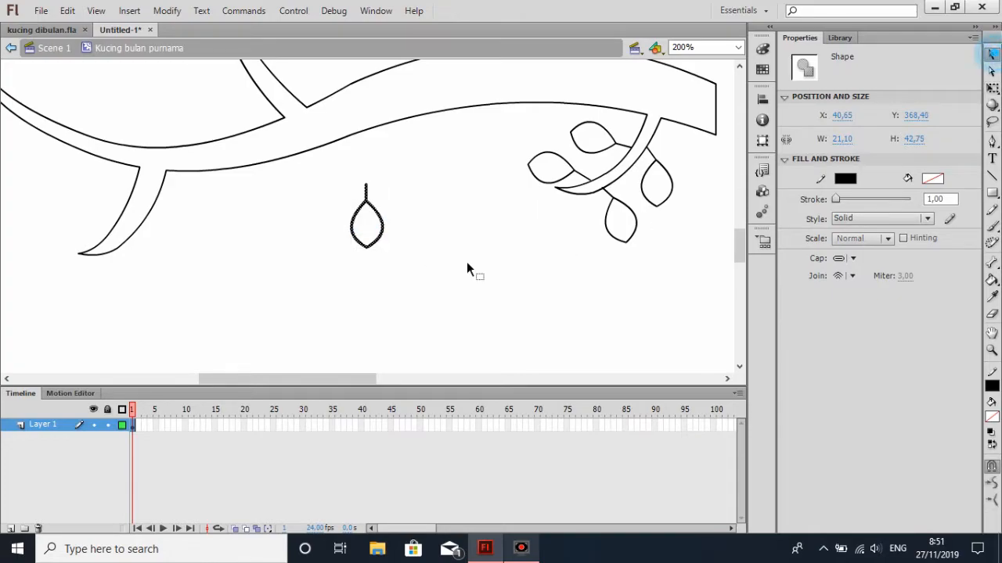
click(461, 248)
drag(367, 249, 366, 254)
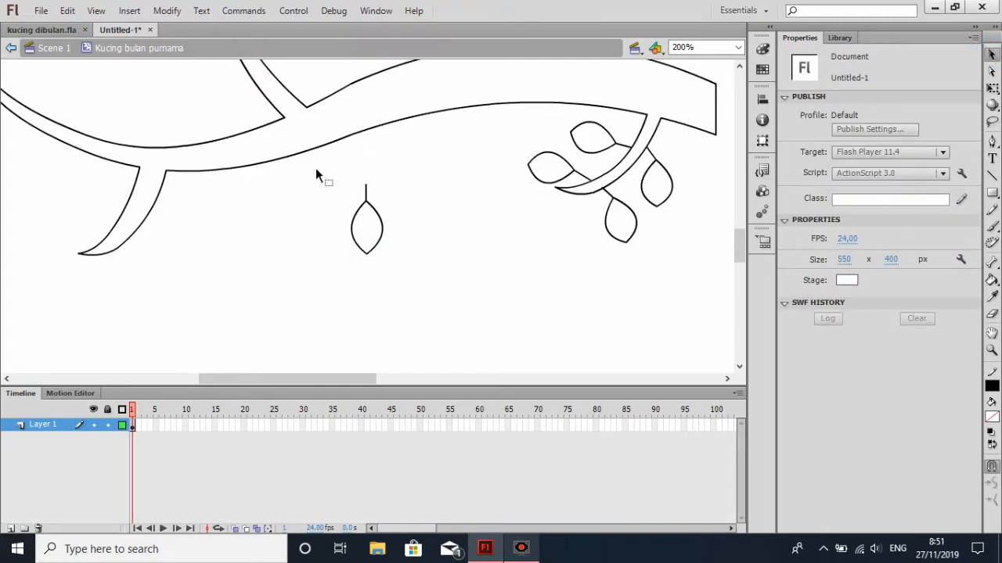
Move the lengthened leaf up so it hangs by its stem from the underside of the main branch at about X 23, Y 336
double_click(375, 204)
scroll(469, 244, up, 2)
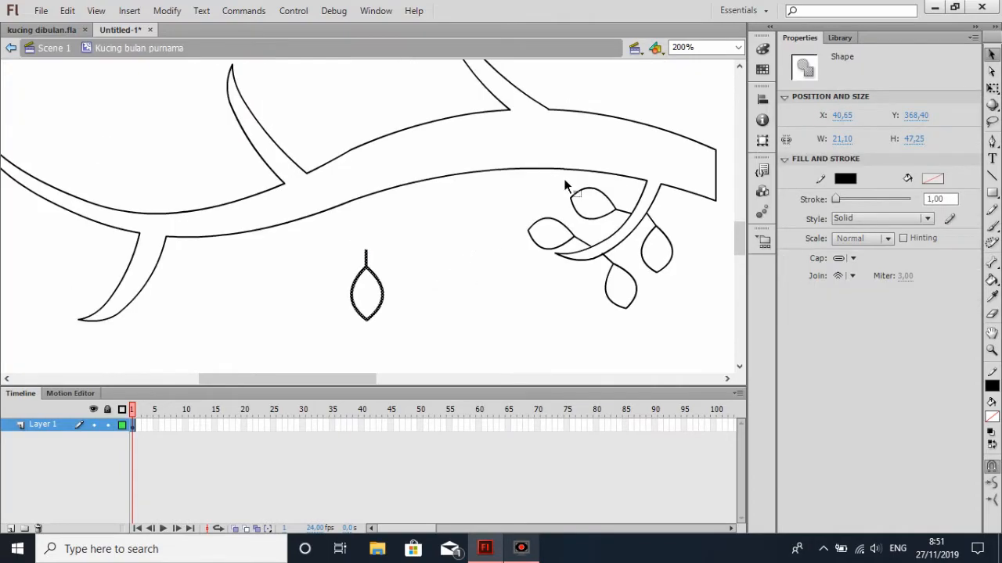
click(991, 87)
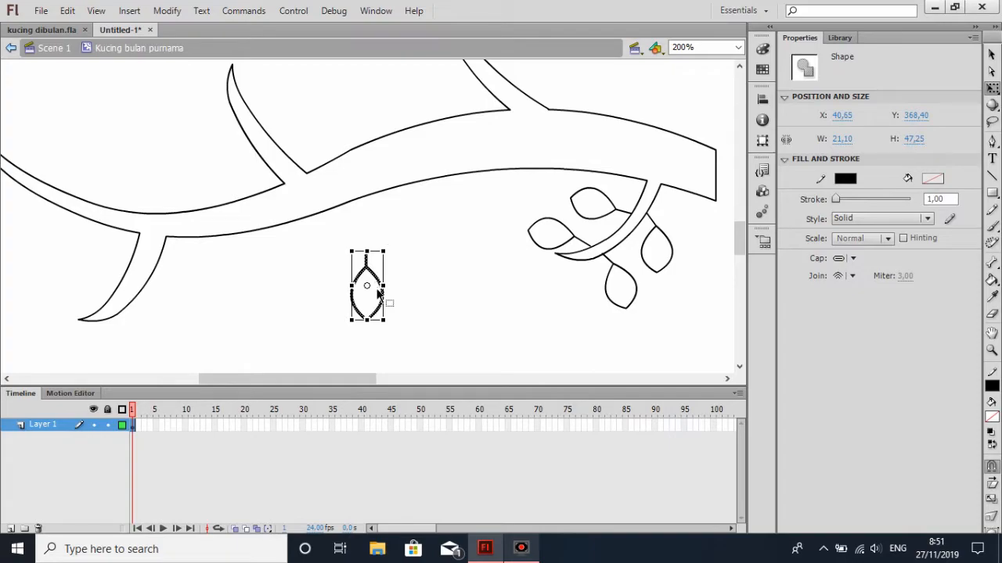
drag(372, 276, 346, 227)
click(450, 252)
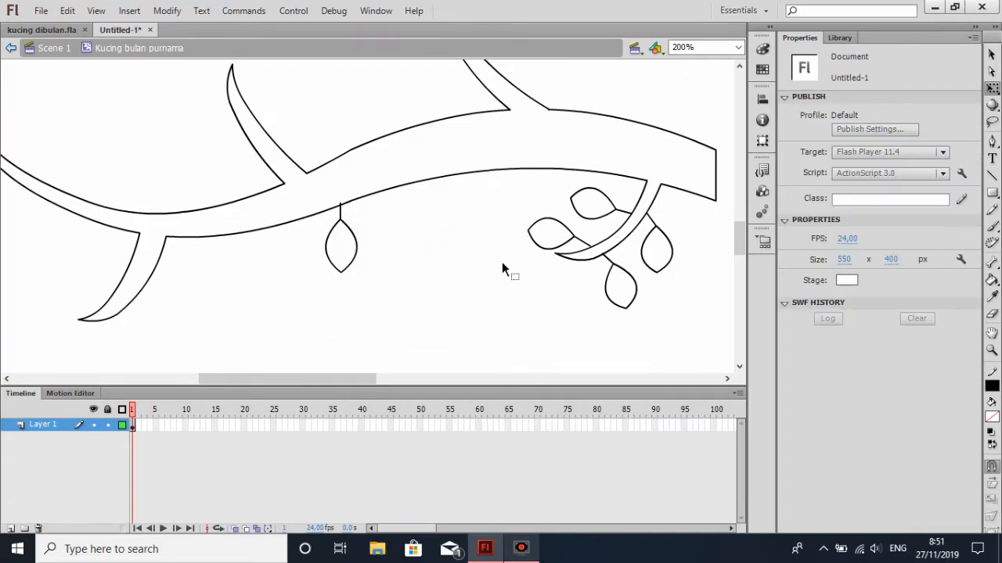
Nudge the hanging leaf right to X 25,15 so its stem meets the branch's lower outline
click(344, 264)
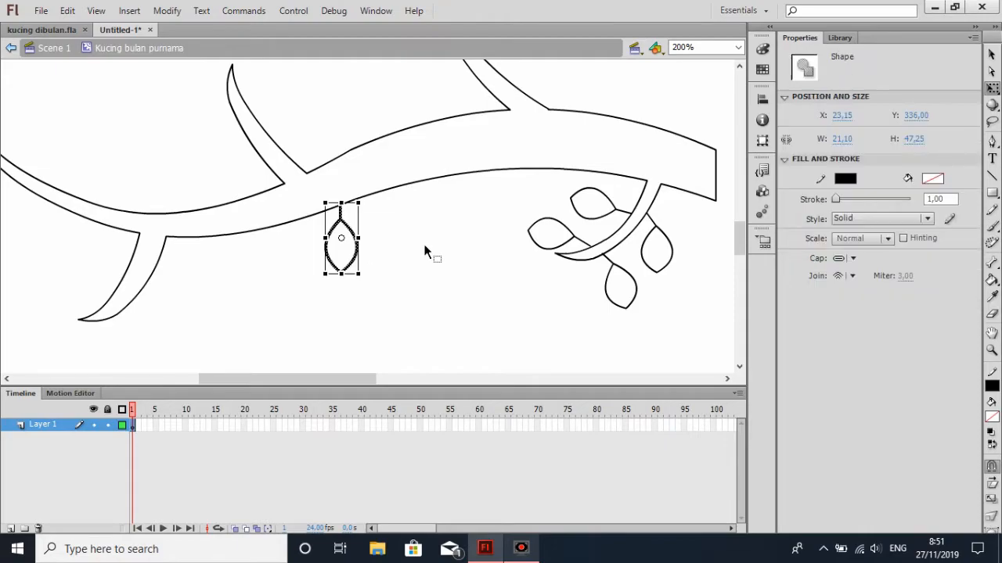
key(Right)
click(421, 247)
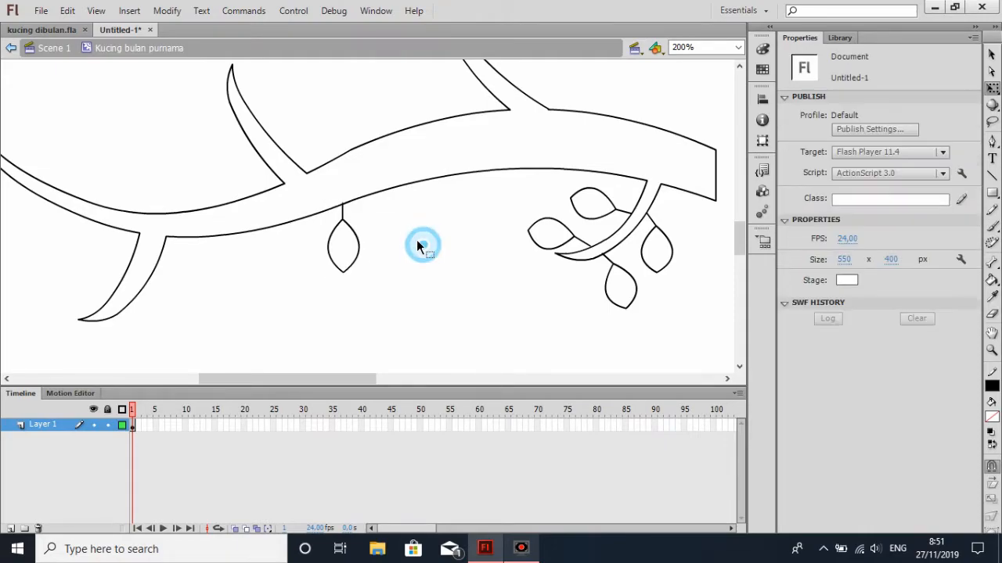
key(ctrl+z)
key(Right)
key(Right)
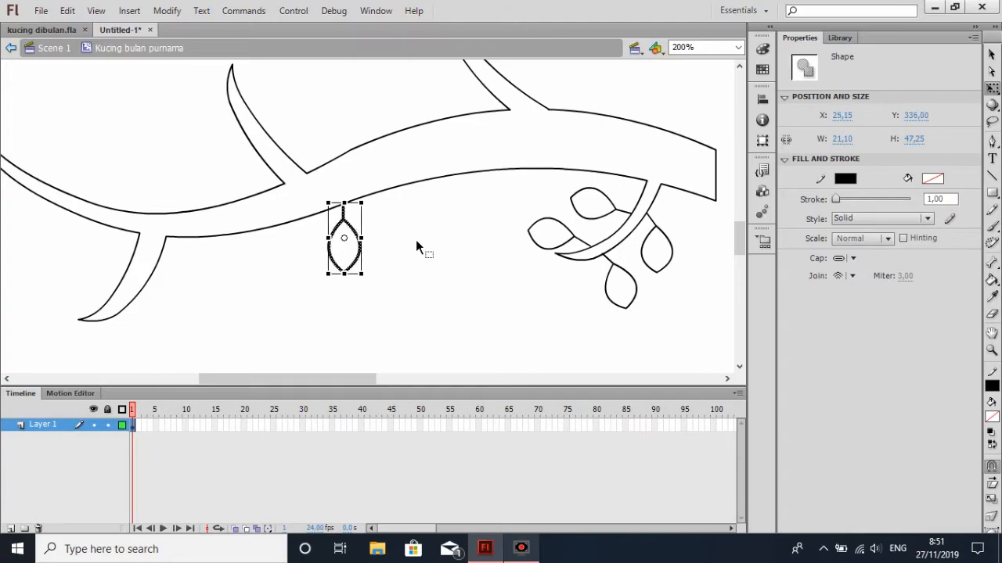
click(416, 241)
Paste a copy of the lengthened leaf beside the left lower offshoot
drag(357, 381, 318, 382)
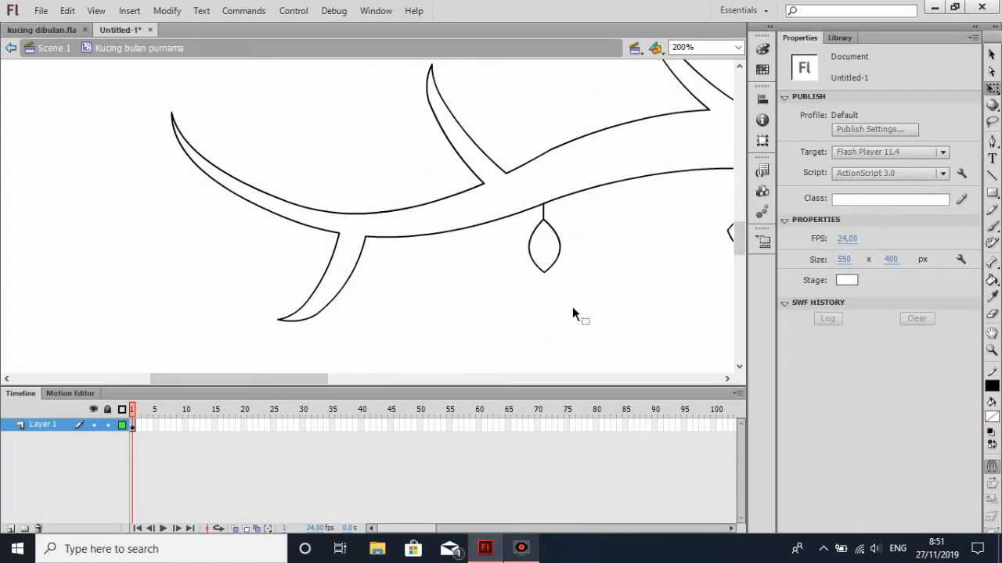
scroll(572, 291, down, 3)
scroll(572, 291, up, 2)
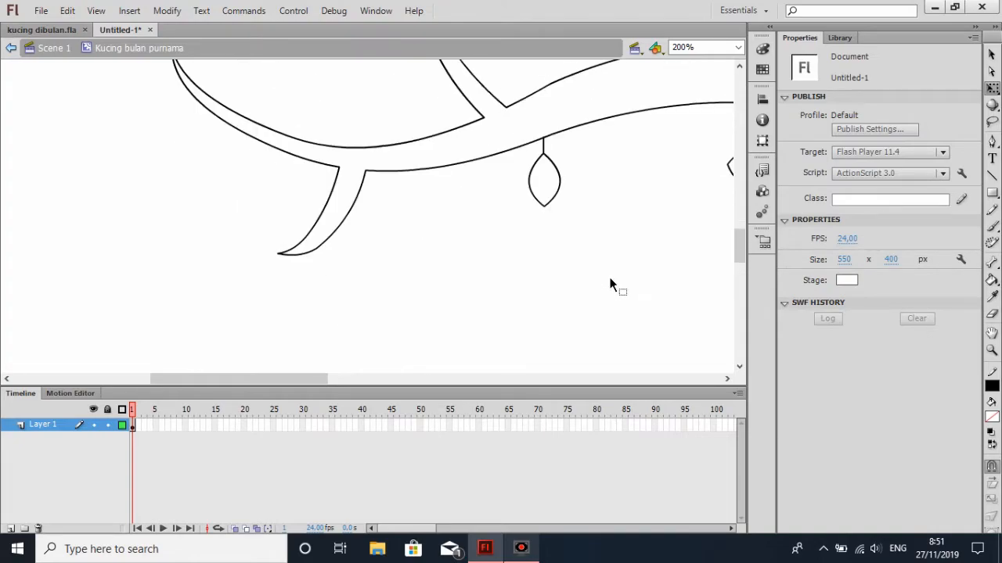
key(ctrl+v)
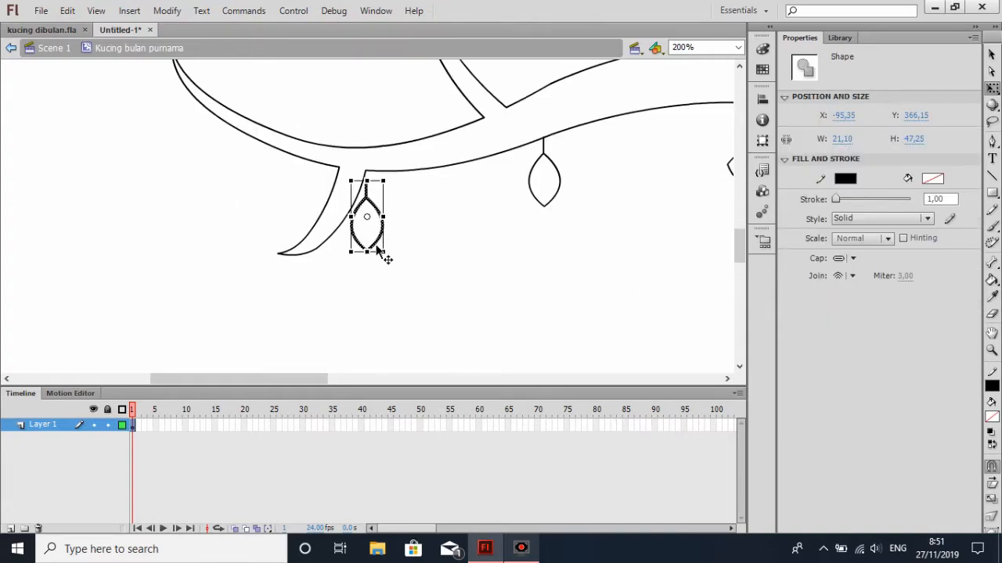
drag(368, 244, 350, 290)
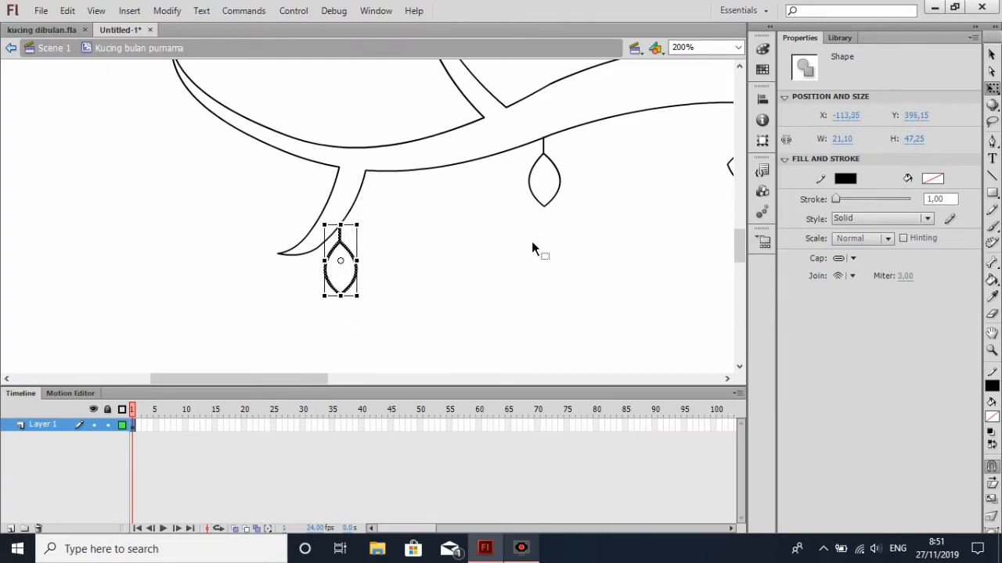
click(993, 88)
click(563, 216)
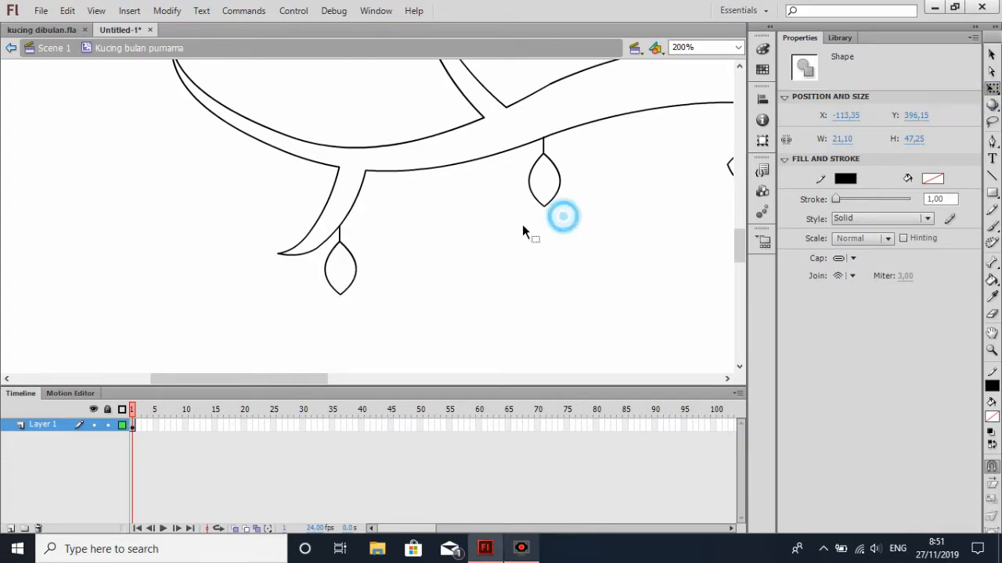
drag(340, 231, 353, 230)
key(ctrl+z)
key(ctrl+z)
key(ctrl+z)
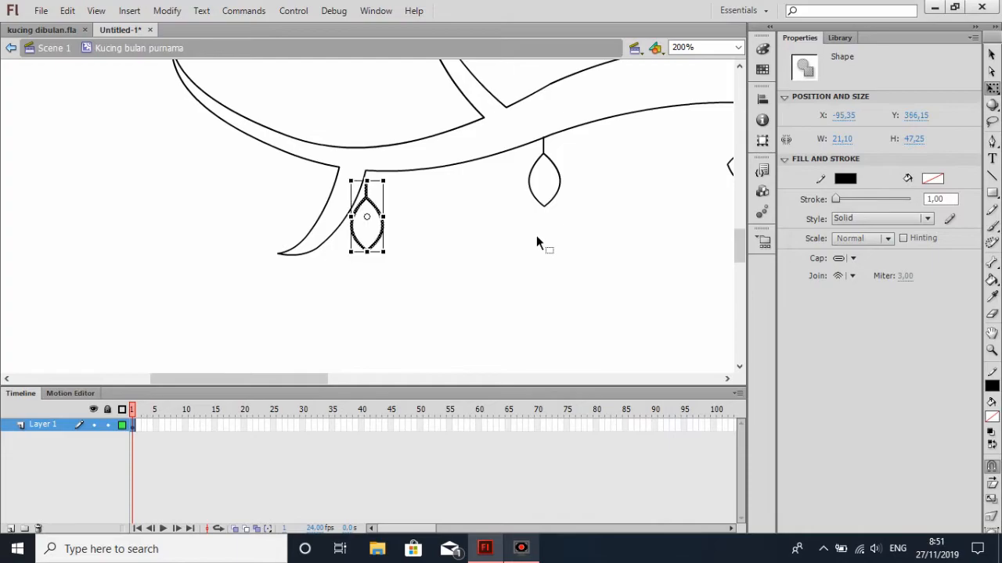
click(436, 237)
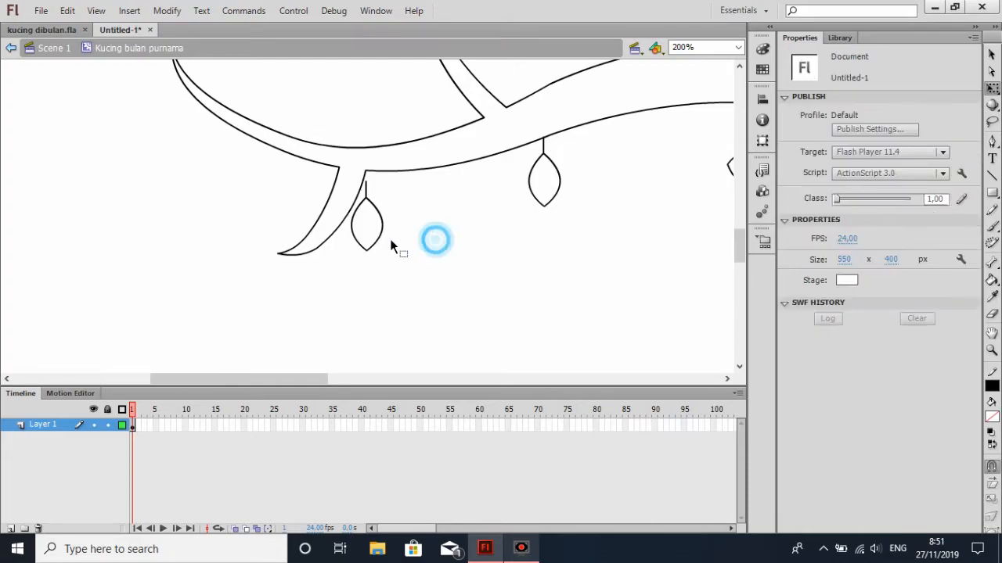
key(ctrl+z)
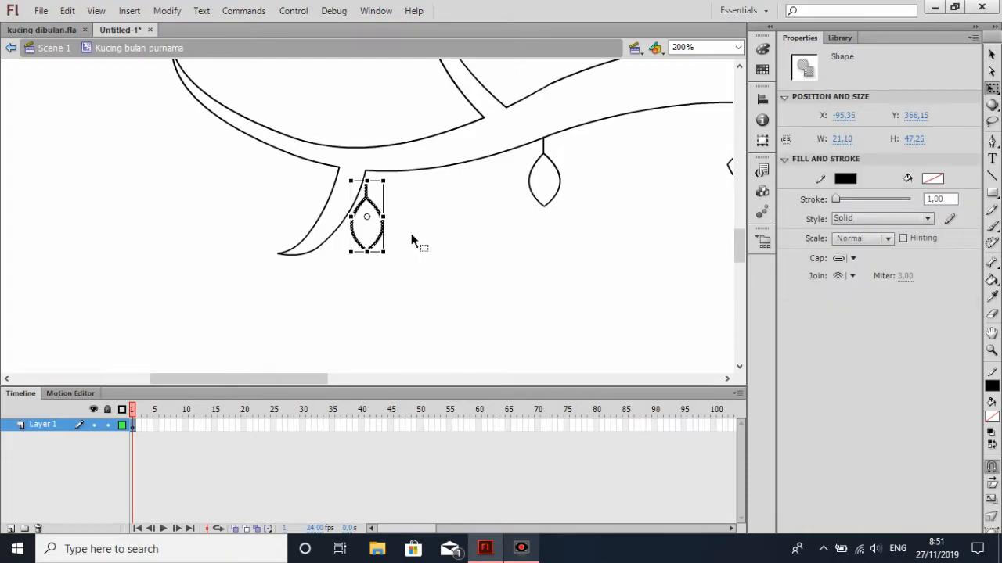
Move the leaf copy into the empty area below the branch at about X -40, Y 411 and slant its stem's upper end to the left
drag(366, 207, 452, 270)
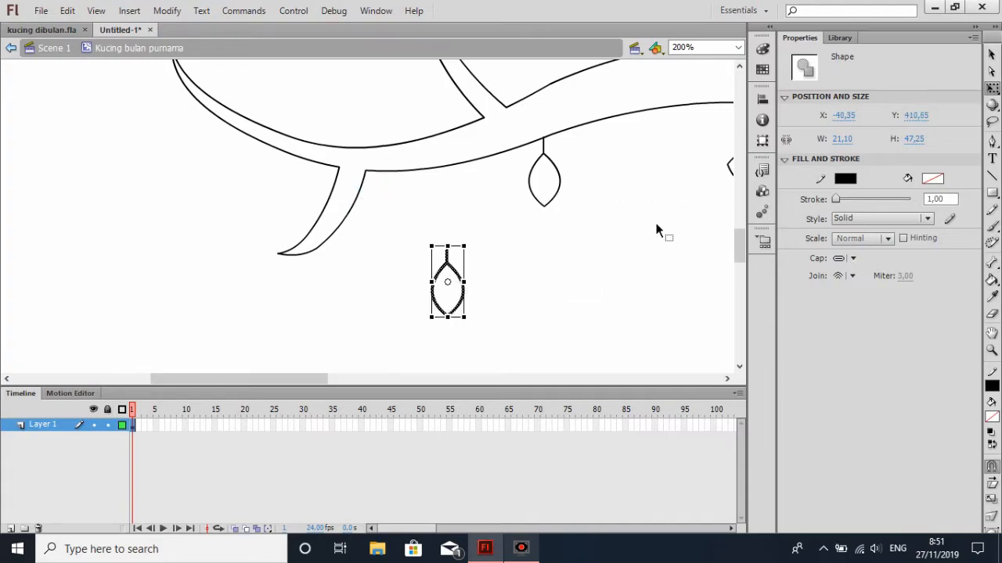
click(530, 262)
click(446, 253)
key(Delete)
drag(448, 248, 437, 249)
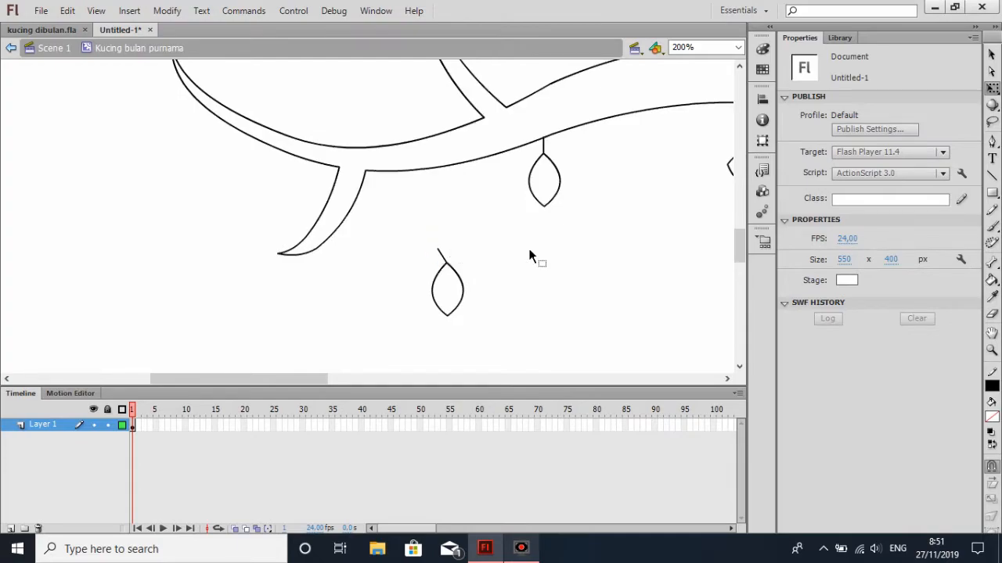
Move the whole leaf under the left lower offshoot near its tip and rotate it about 30° clockwise with the stem touching the outline
click(992, 54)
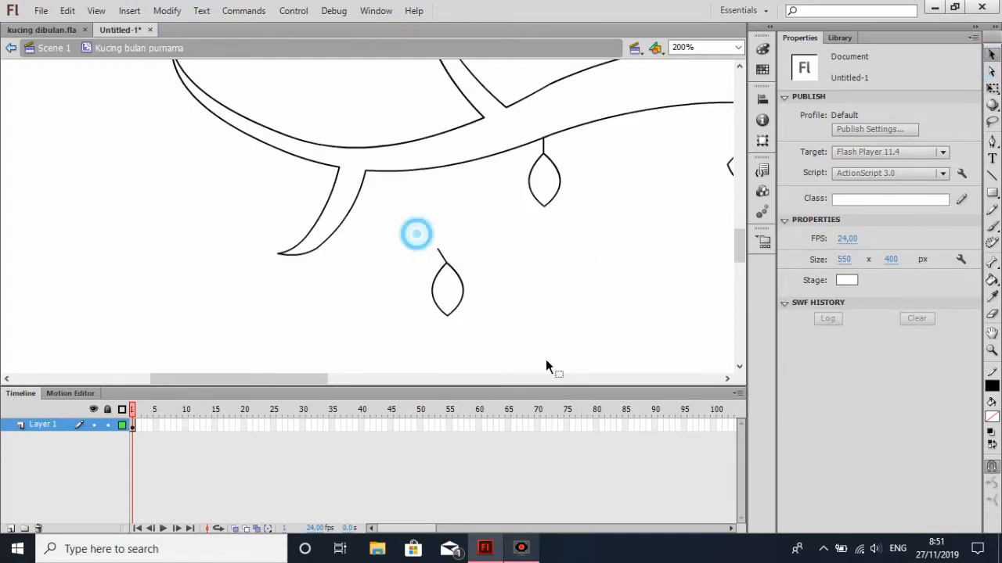
double_click(463, 293)
click(992, 88)
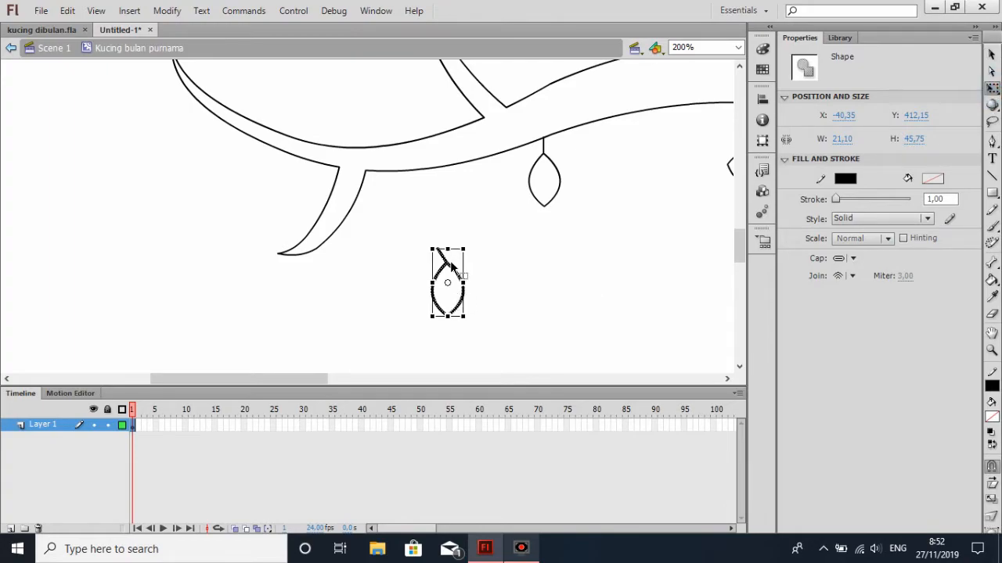
drag(447, 266, 341, 255)
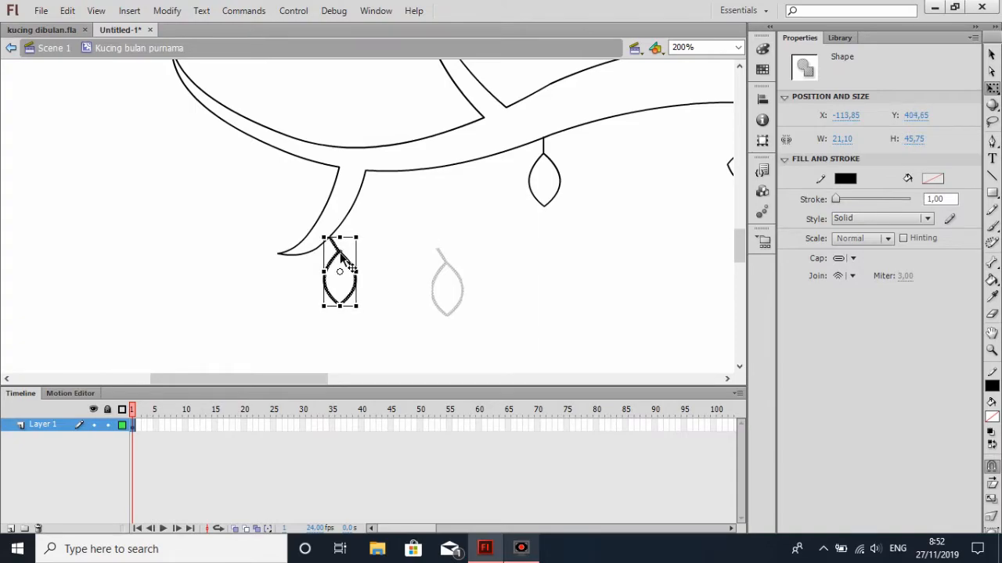
drag(366, 229, 336, 268)
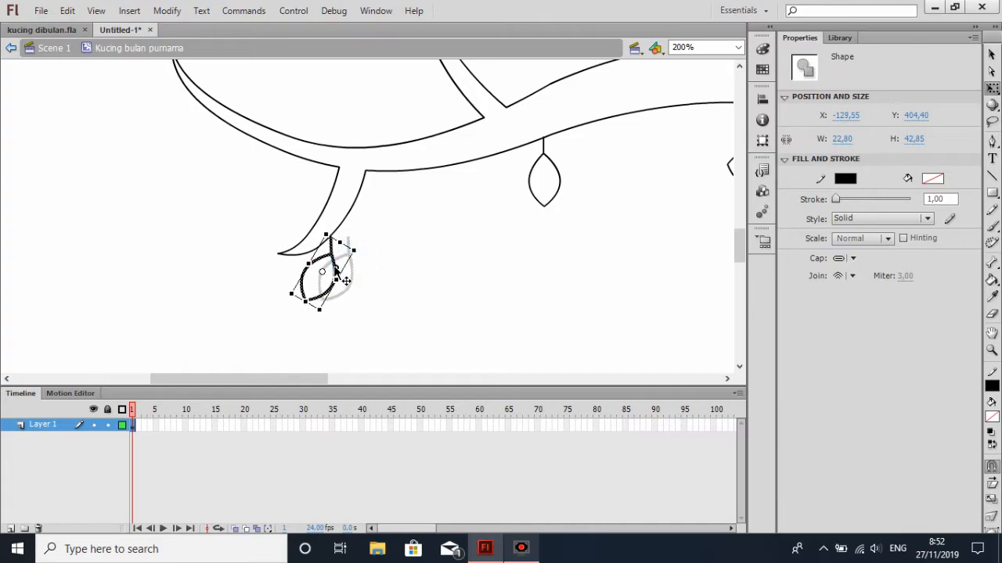
click(474, 267)
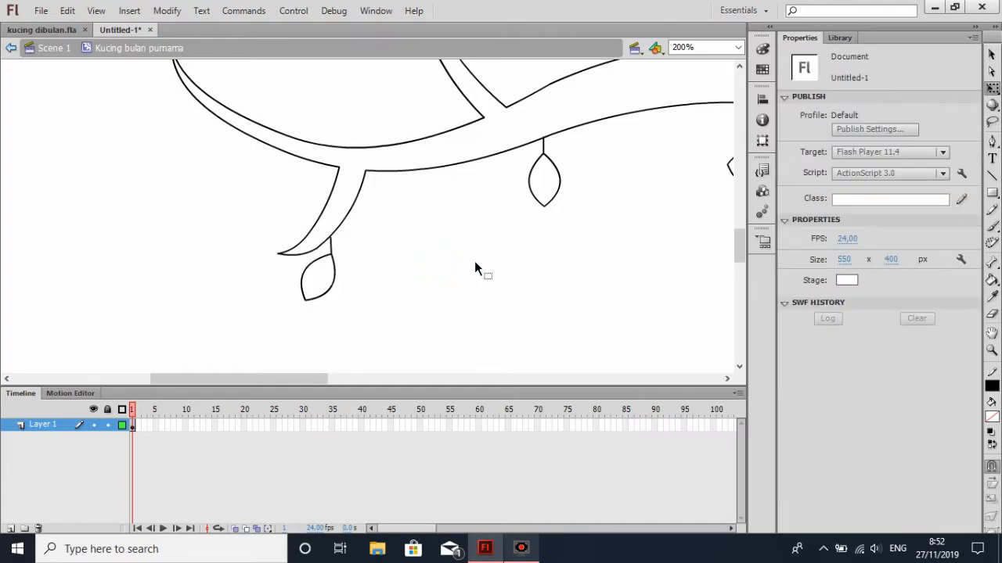
Nudge the leaf under the left lower offshoot 1 px to the left so its stem sits on the outline
click(335, 273)
key(ctrl+z)
key(ctrl+z)
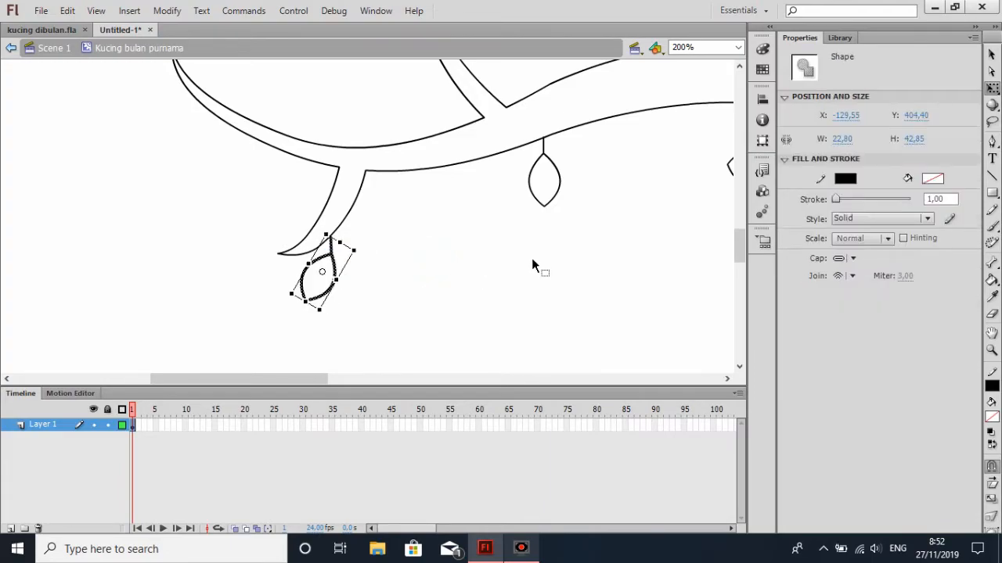
key(Left)
click(532, 265)
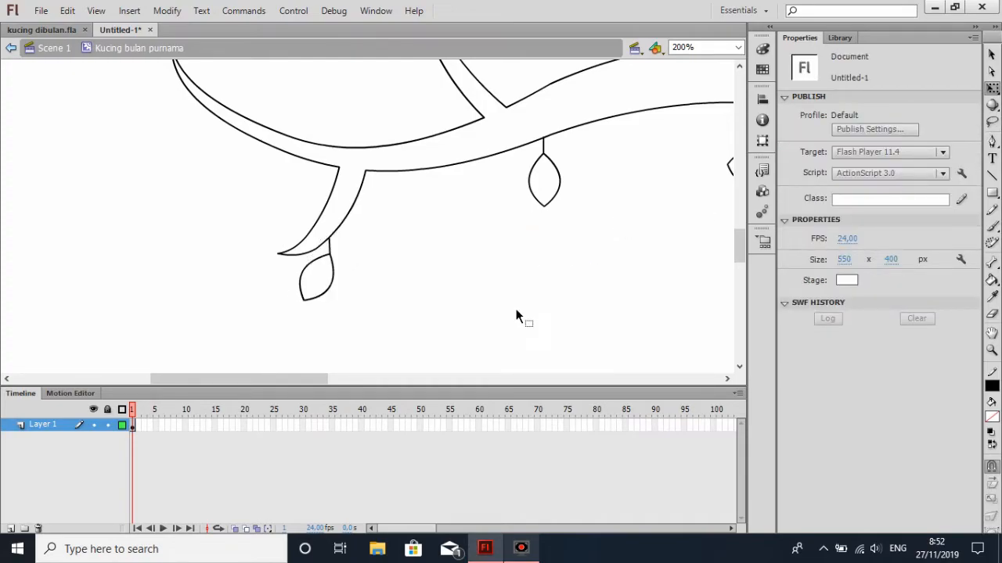
Paste another leaf, rotate it about 165° clockwise, and attach its stem to the inner edge of the left lower offshoot
key(ctrl+v)
drag(389, 167, 352, 306)
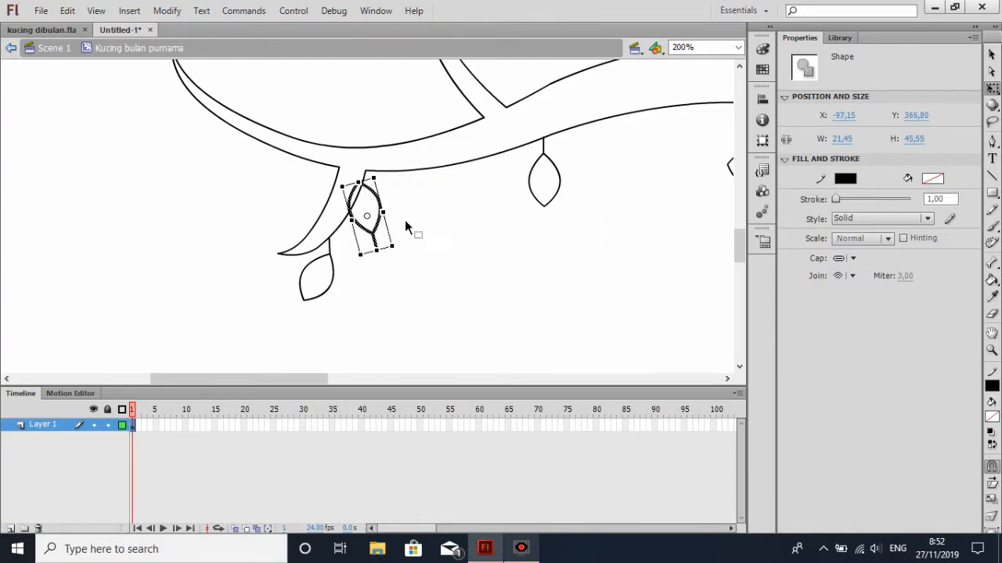
drag(381, 227, 302, 218)
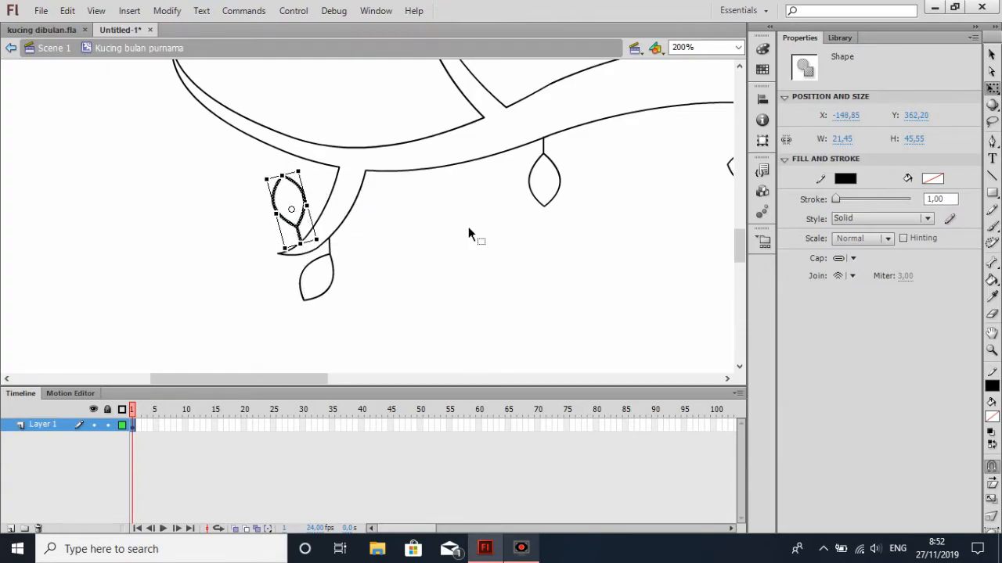
click(468, 227)
key(ctrl+z)
key(Left)
key(Left)
click(483, 232)
Paste another leaf, rotate it about 45° clockwise, and attach its stem to the lower edge of the branch's far-left end
scroll(580, 209, up, 2)
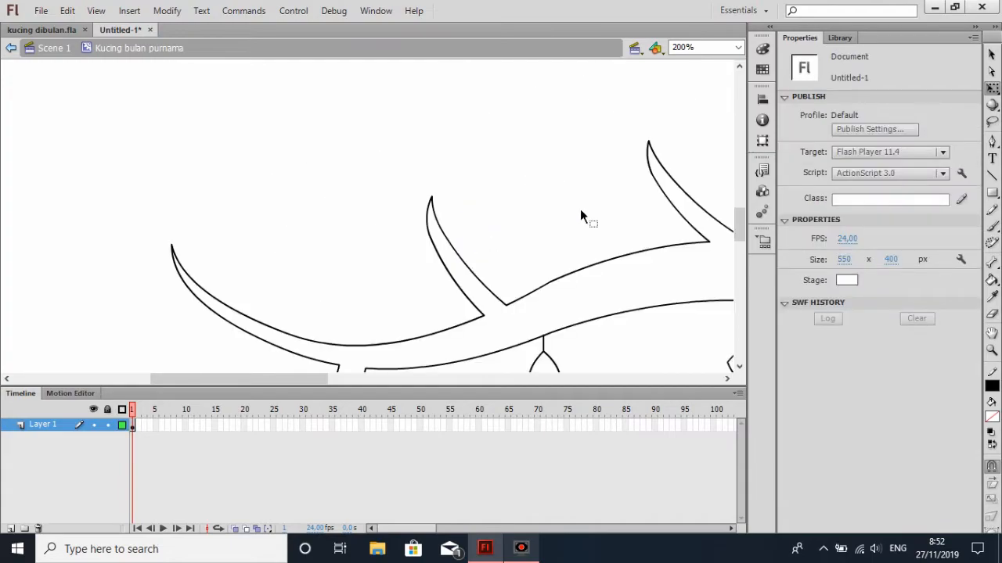
scroll(513, 224, up, 2)
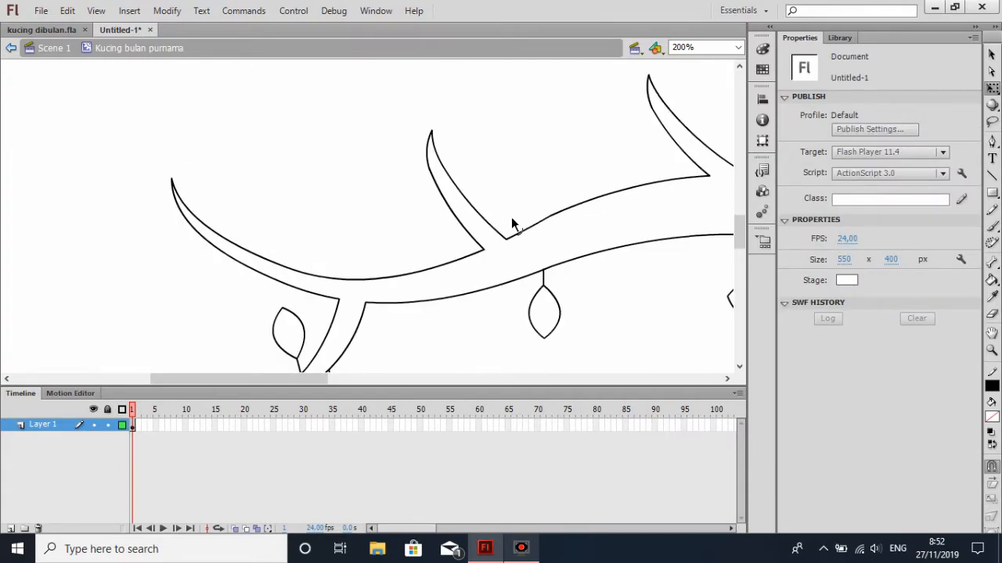
scroll(334, 162, up, 2)
key(ctrl+v)
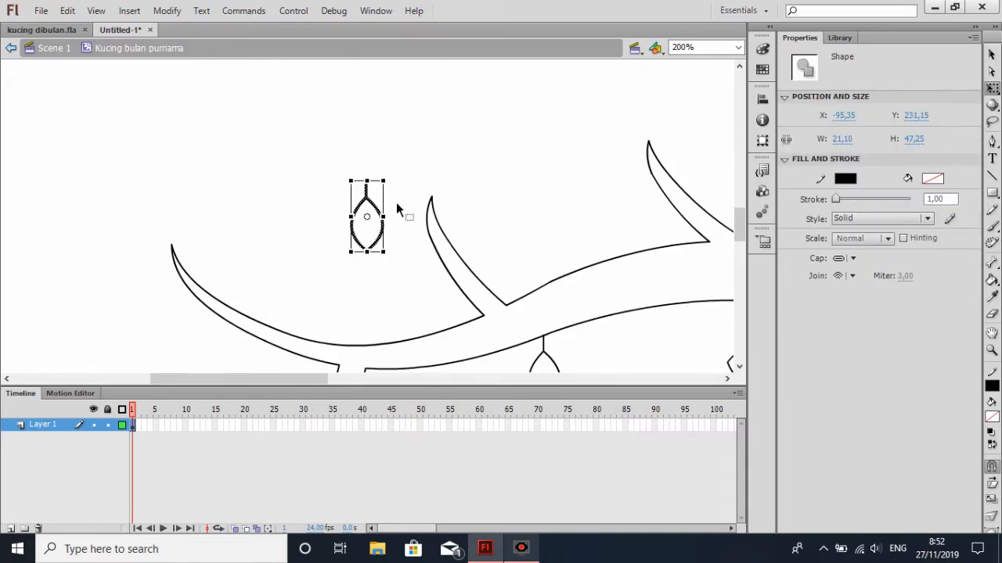
drag(390, 169, 422, 194)
drag(387, 225, 202, 330)
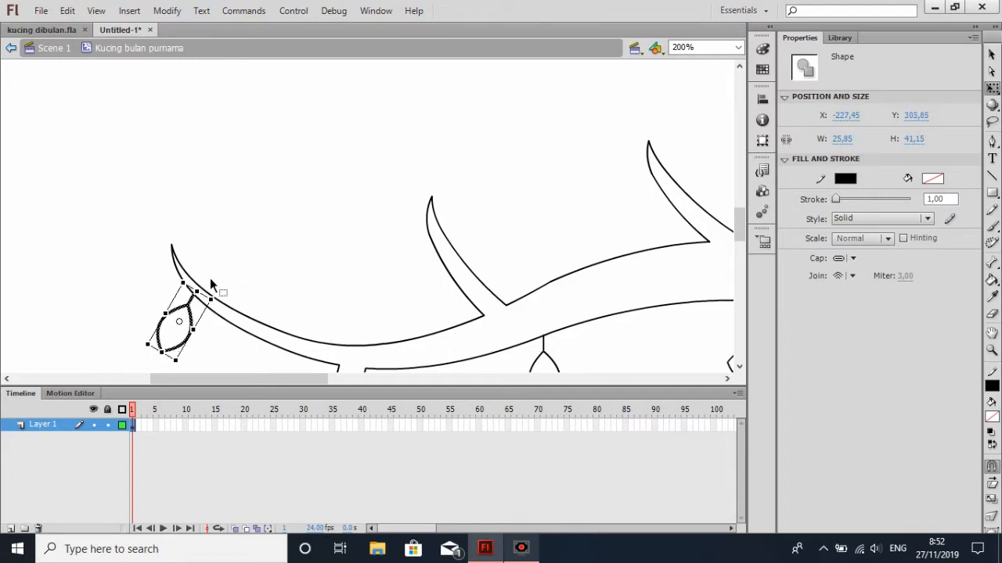
drag(218, 292, 185, 325)
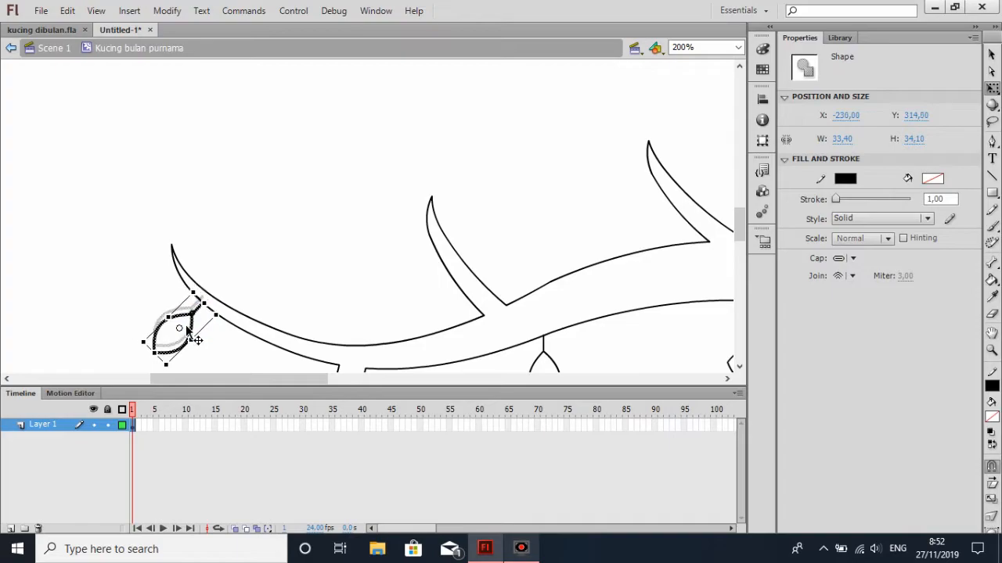
key(Up)
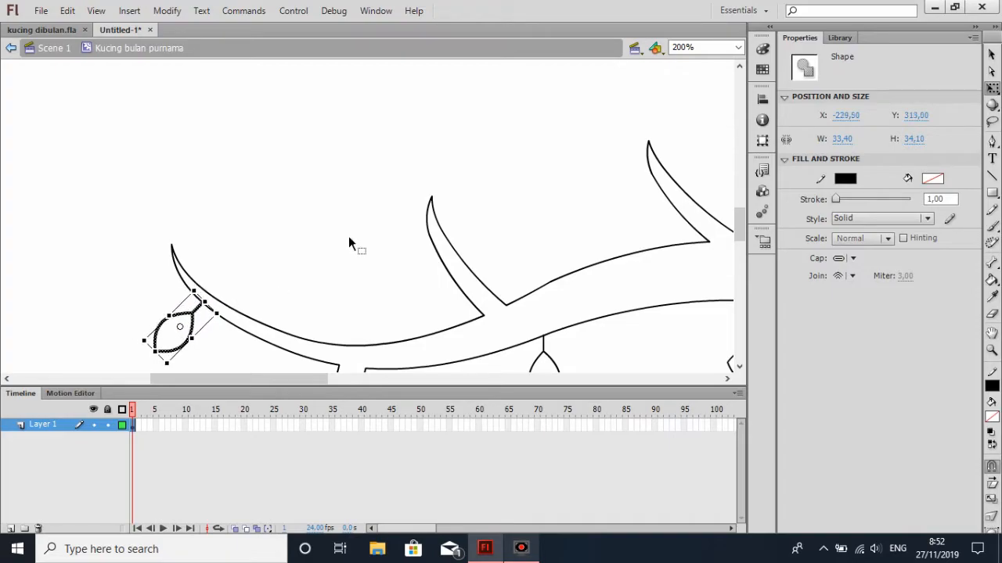
click(349, 241)
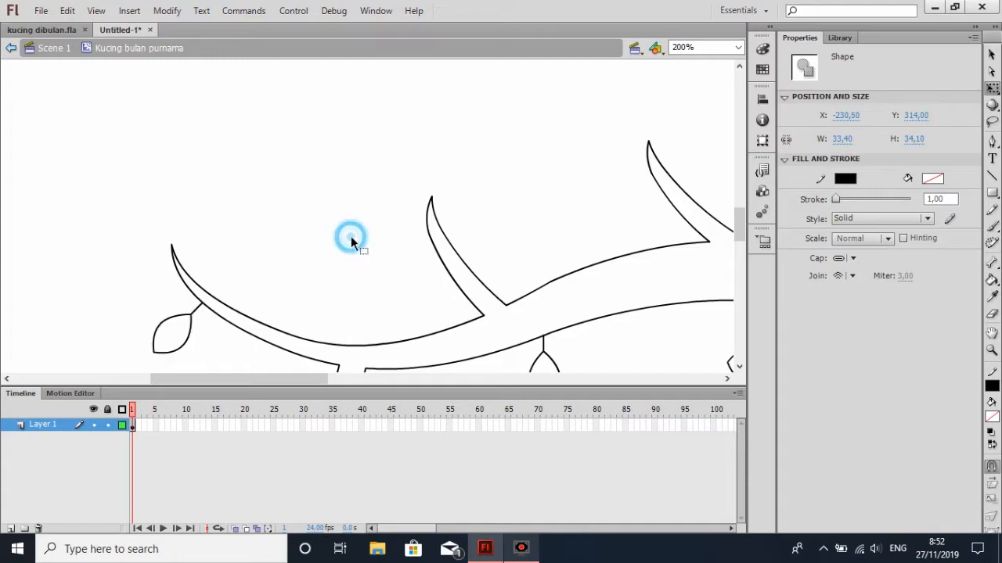
Paste another leaf, turn it tip-up with a vertical stem, and attach it to the upper edge of the branch's far-left end
key(ctrl+v)
drag(382, 167, 361, 275)
click(415, 238)
click(377, 247)
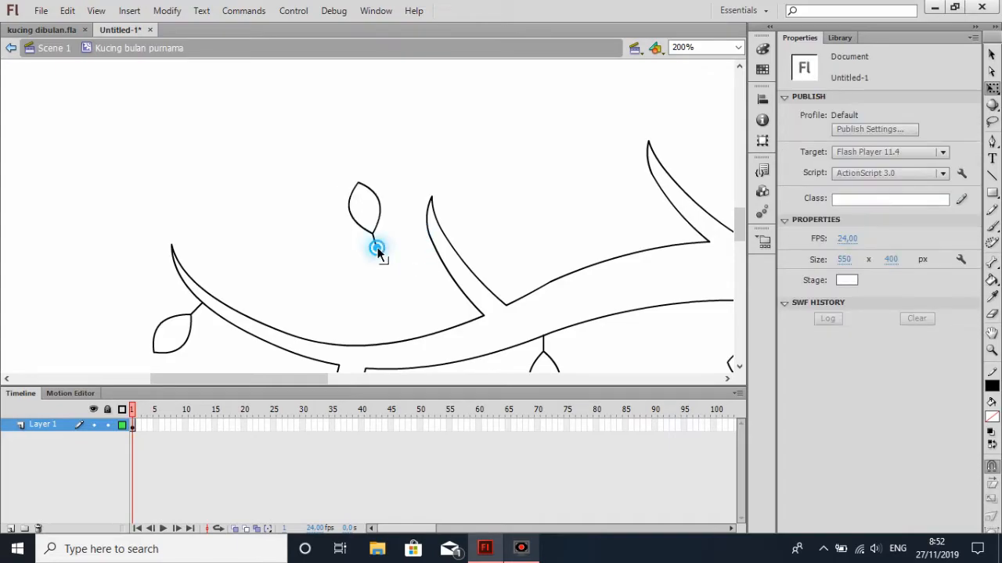
drag(334, 162, 383, 279)
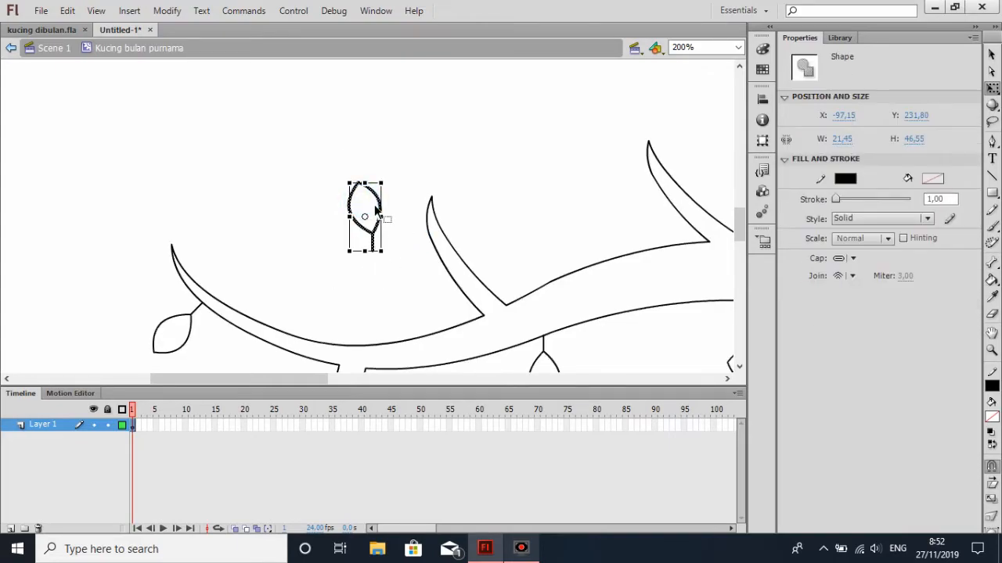
drag(371, 191, 220, 242)
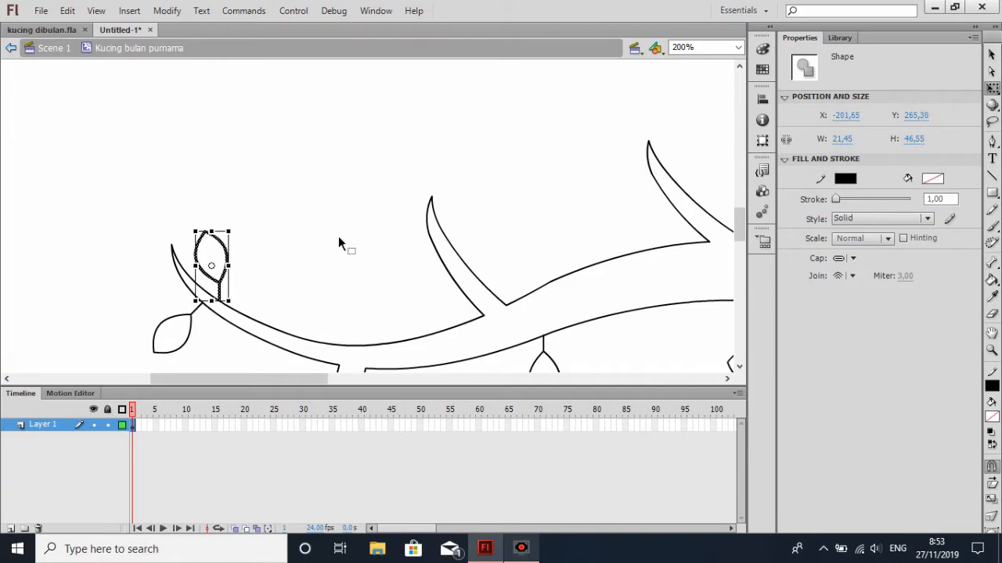
key(Down)
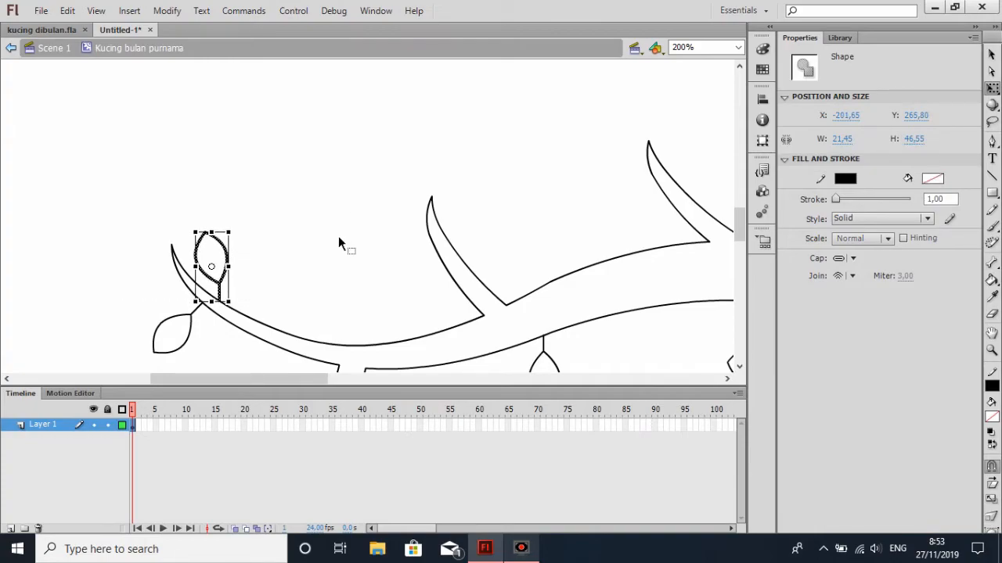
click(334, 238)
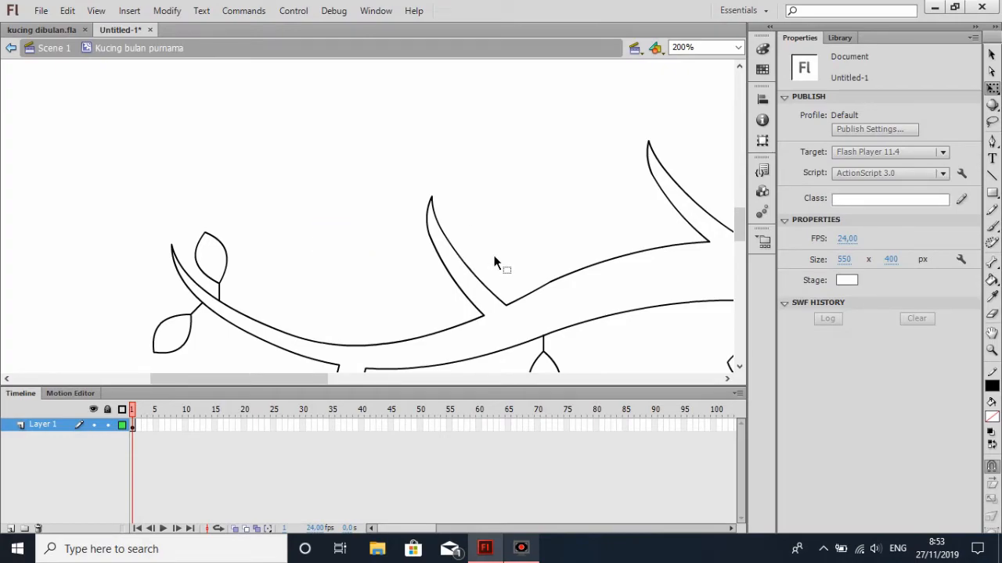
Paste another leaf, rotate it 90° clockwise, and attach its stem to the left edge of the middle upper offshoot
key(ctrl+v)
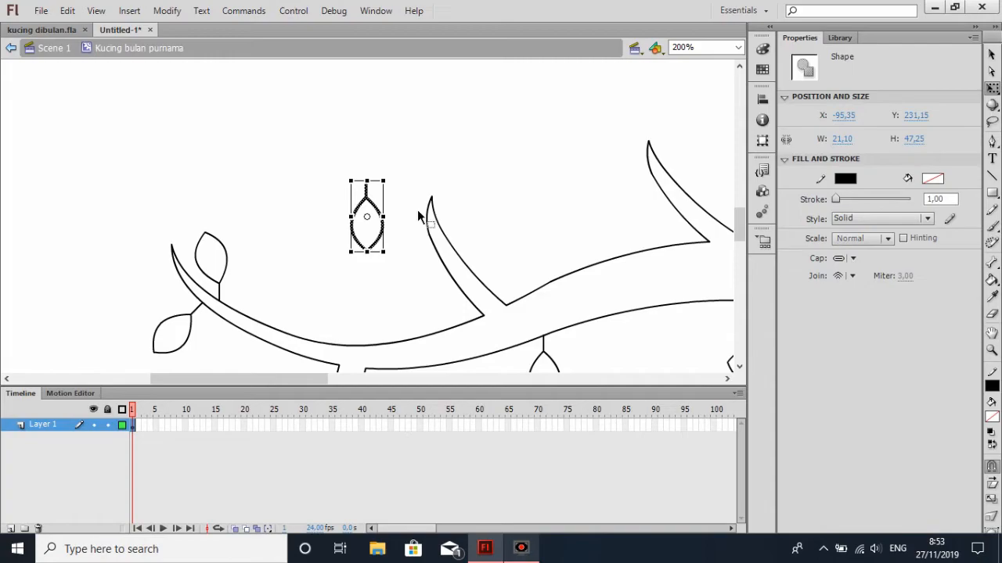
drag(382, 178, 429, 239)
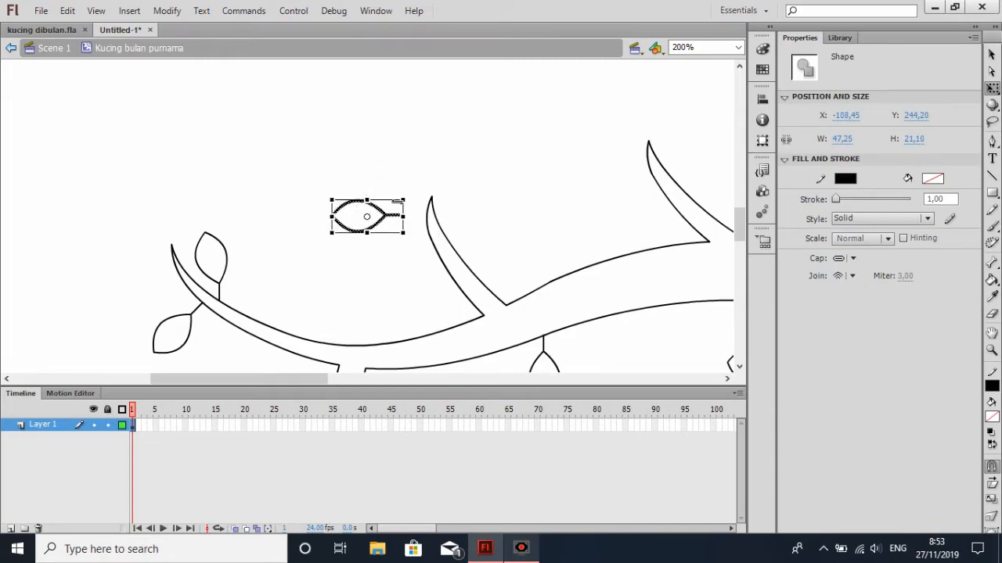
drag(386, 215, 430, 272)
click(532, 246)
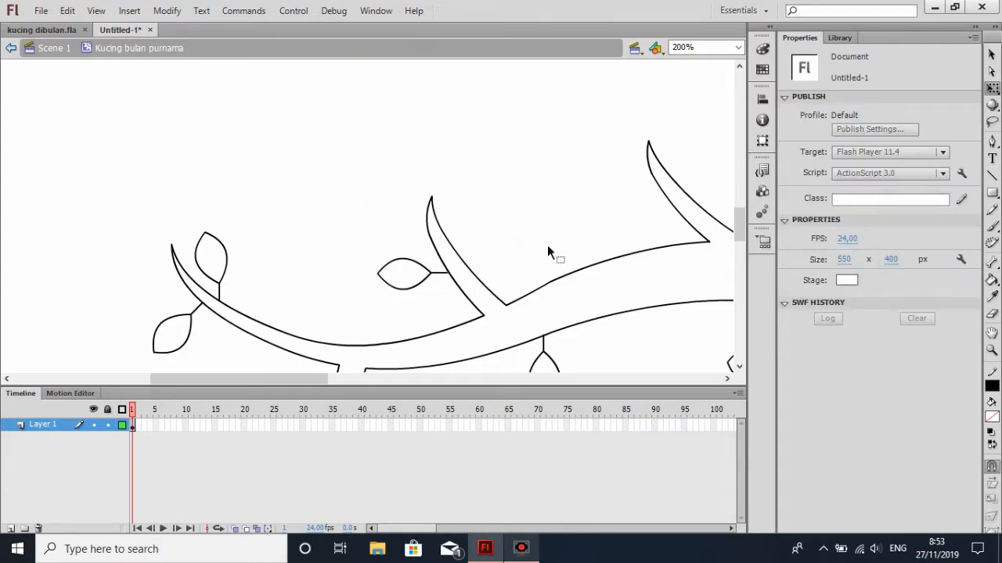
click(415, 284)
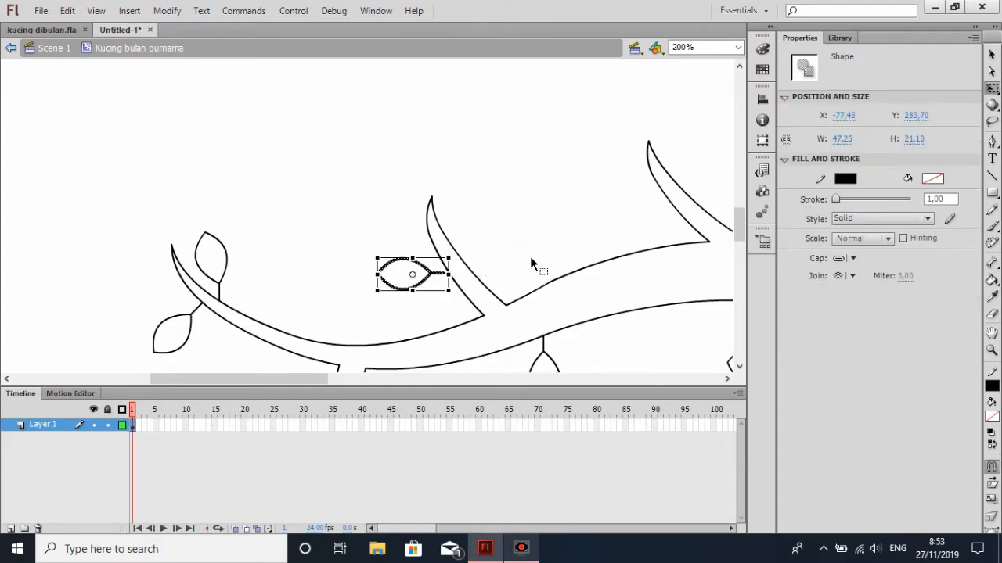
click(563, 205)
Paste another leaf, rotate it 180°, slant its stem down to the left, and attach it to the middle upper offshoot's right edge near the tip
key(ctrl+v)
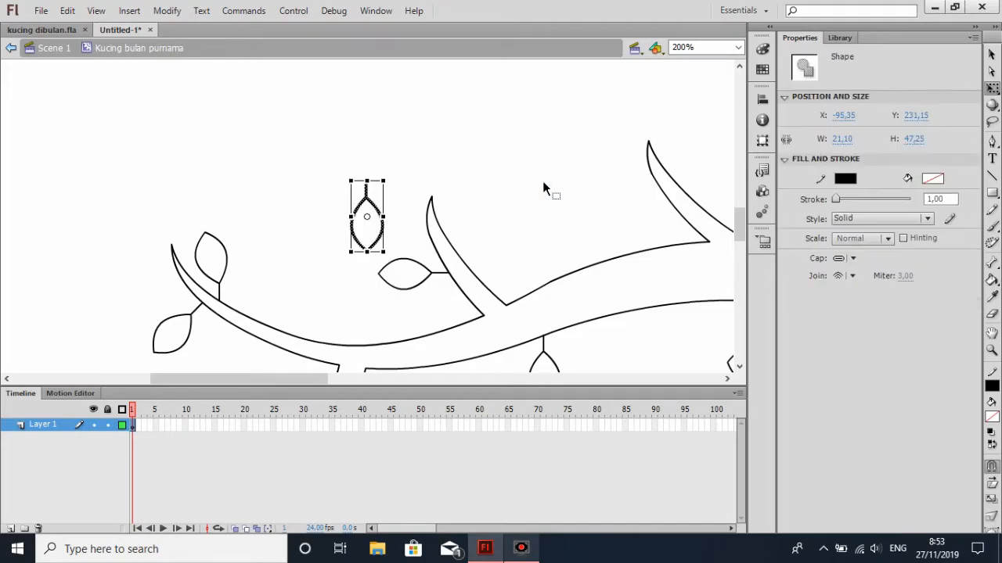
drag(383, 171, 335, 253)
click(398, 224)
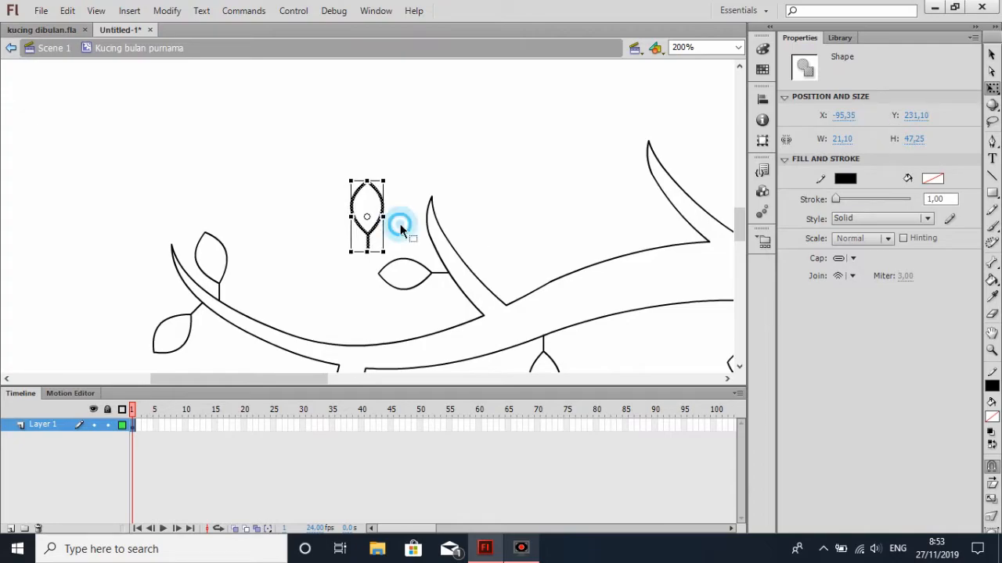
click(362, 251)
drag(347, 174, 453, 223)
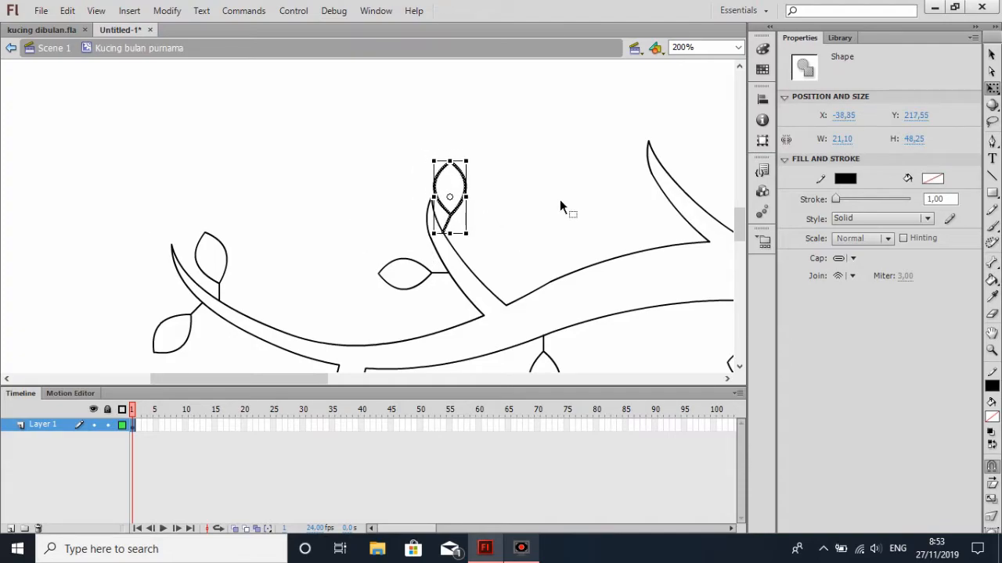
click(577, 192)
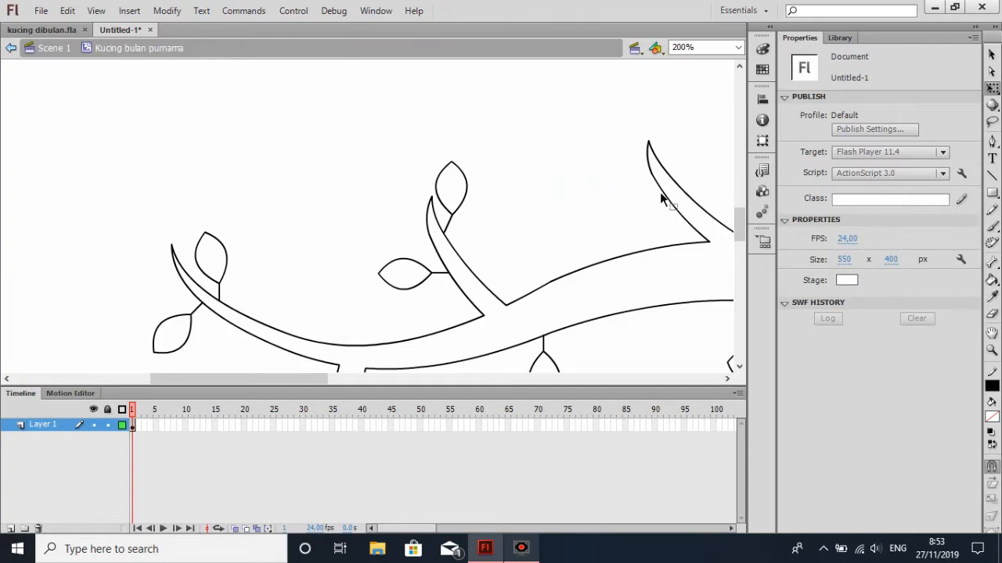
Paste another leaf, flip and shorten it to about 35 px high, and attach it tilted right near the base of the middle upper offshoot
key(ctrl+v)
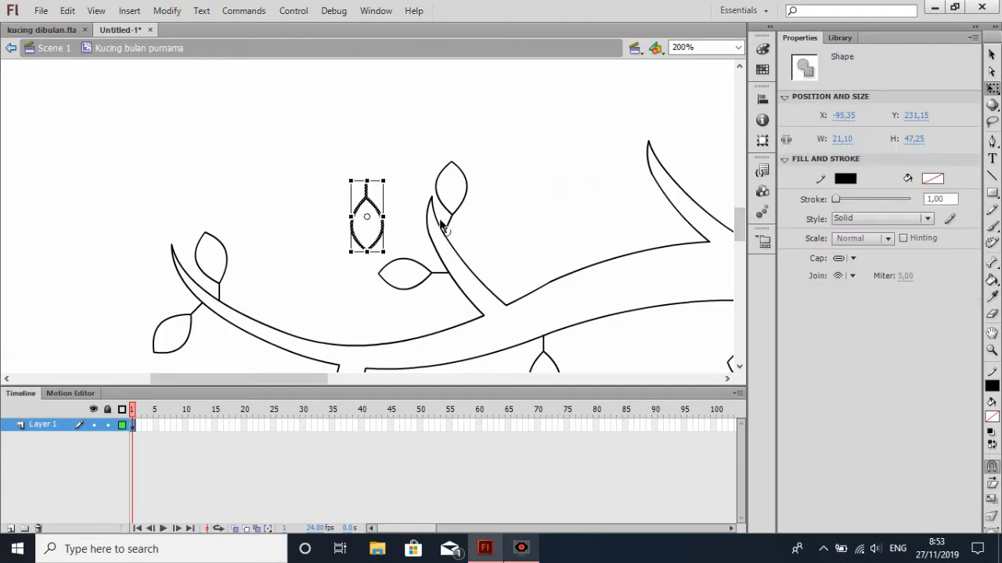
drag(367, 180, 339, 263)
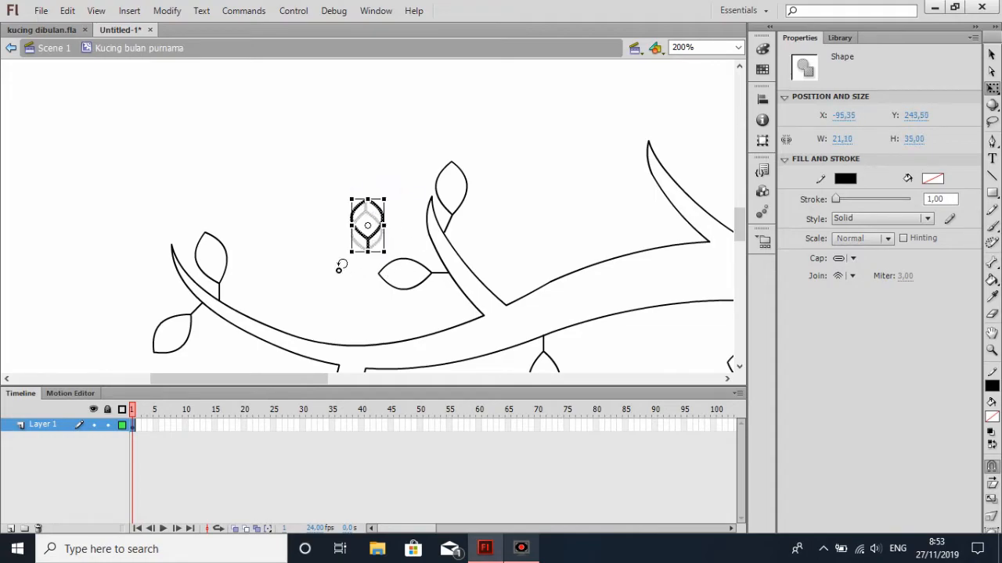
drag(377, 207, 515, 255)
click(556, 223)
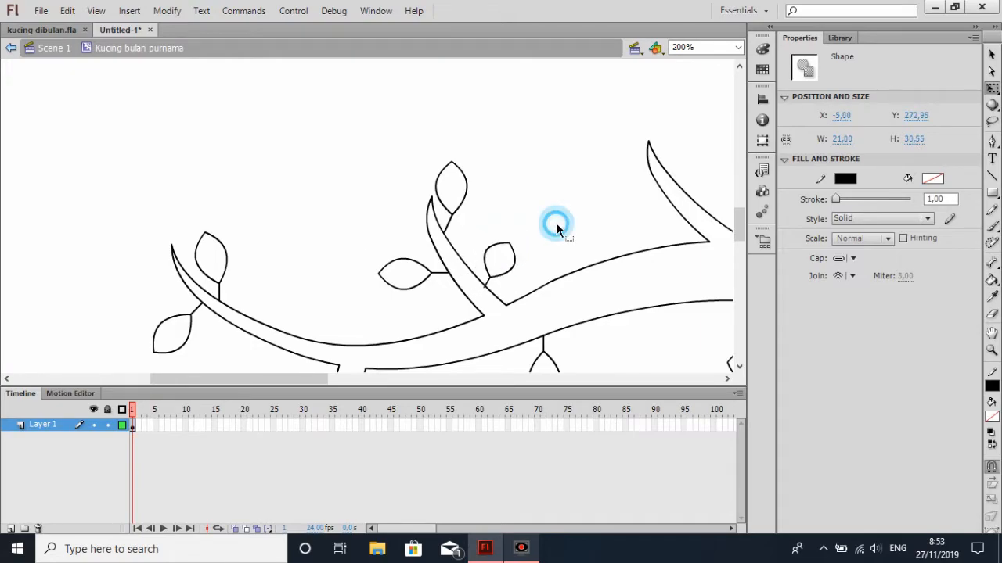
click(513, 250)
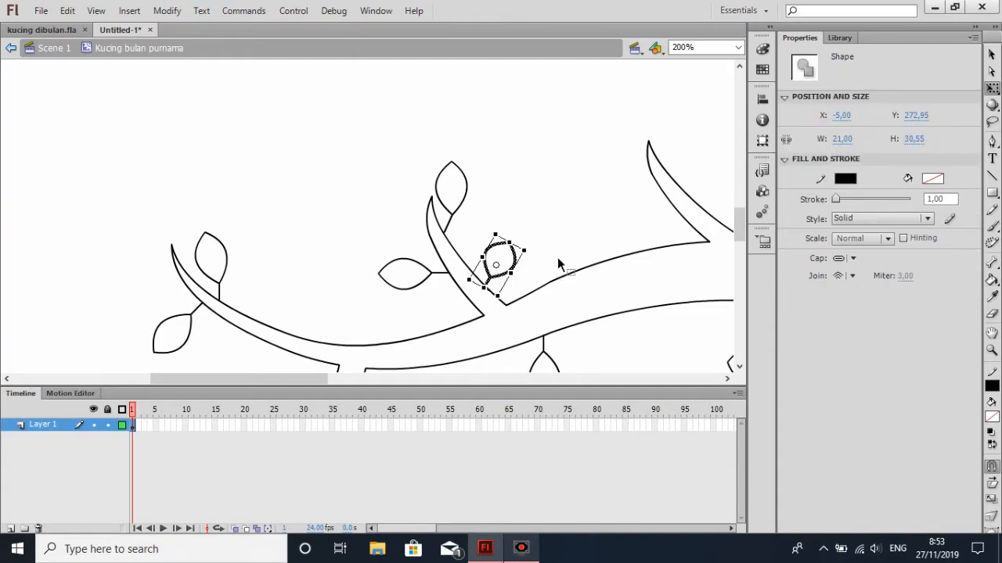
click(574, 246)
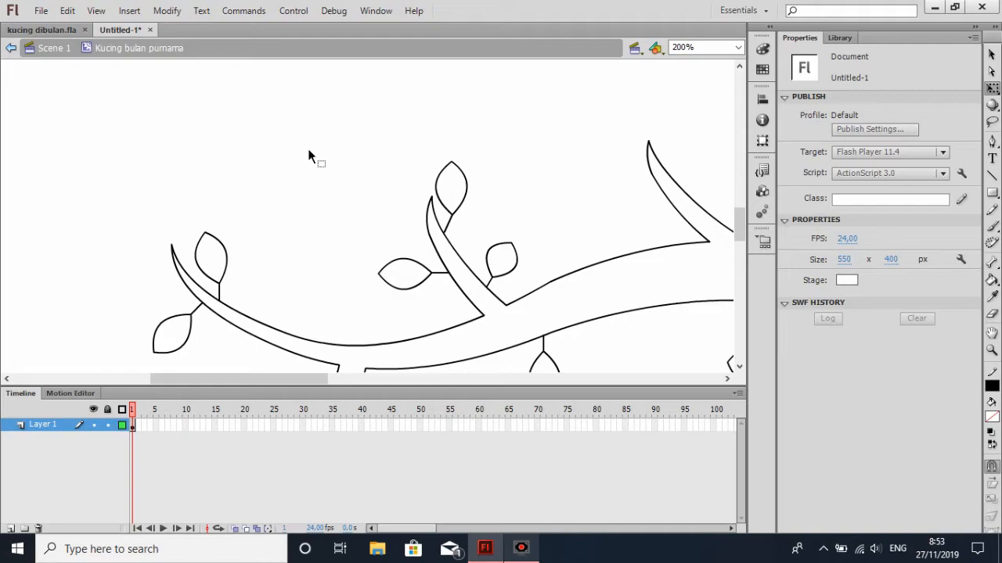
Paste another leaf and pull its lower tip down to lengthen the whole shape to about 54 px
key(ctrl+v)
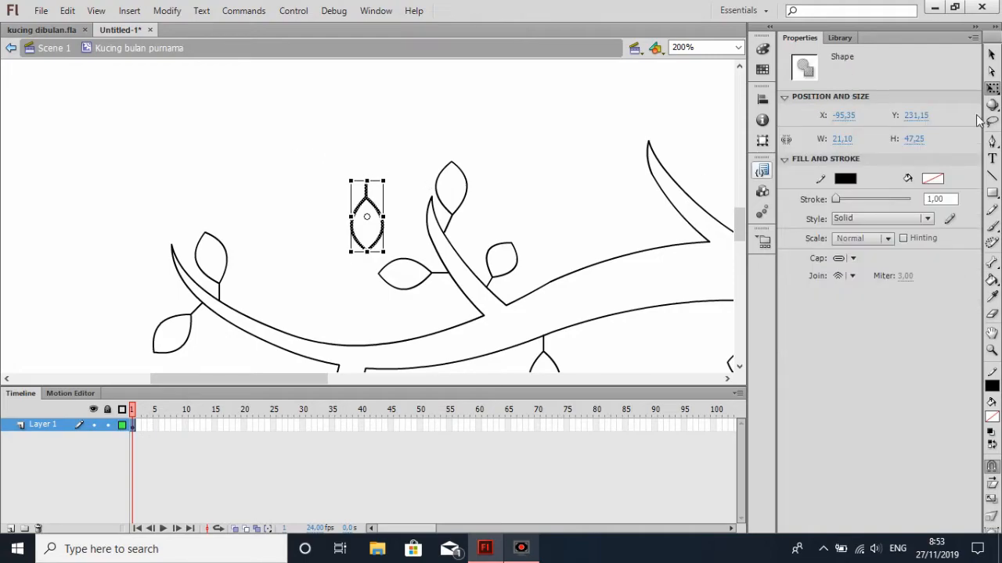
click(991, 55)
click(360, 231)
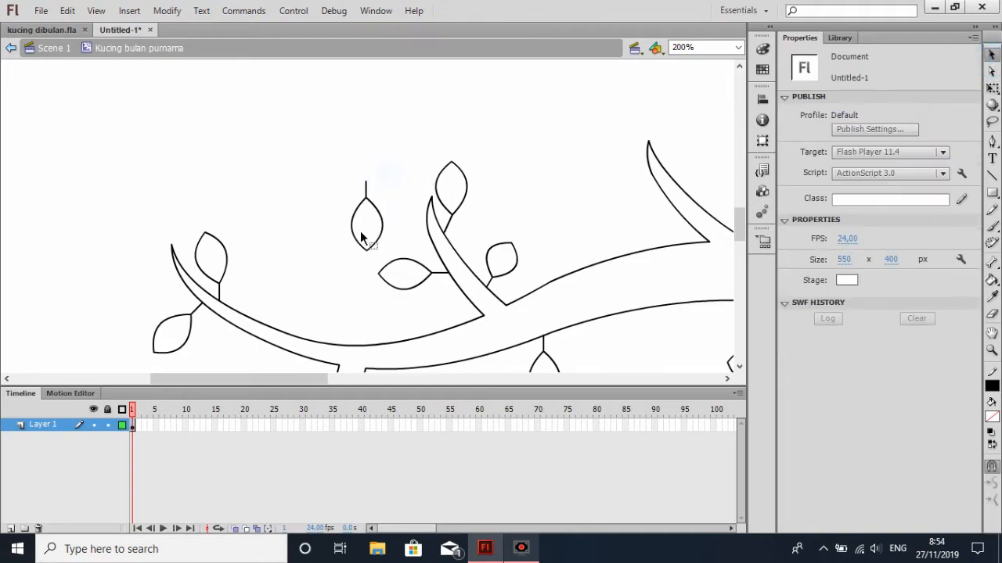
drag(365, 250, 366, 260)
drag(329, 167, 385, 264)
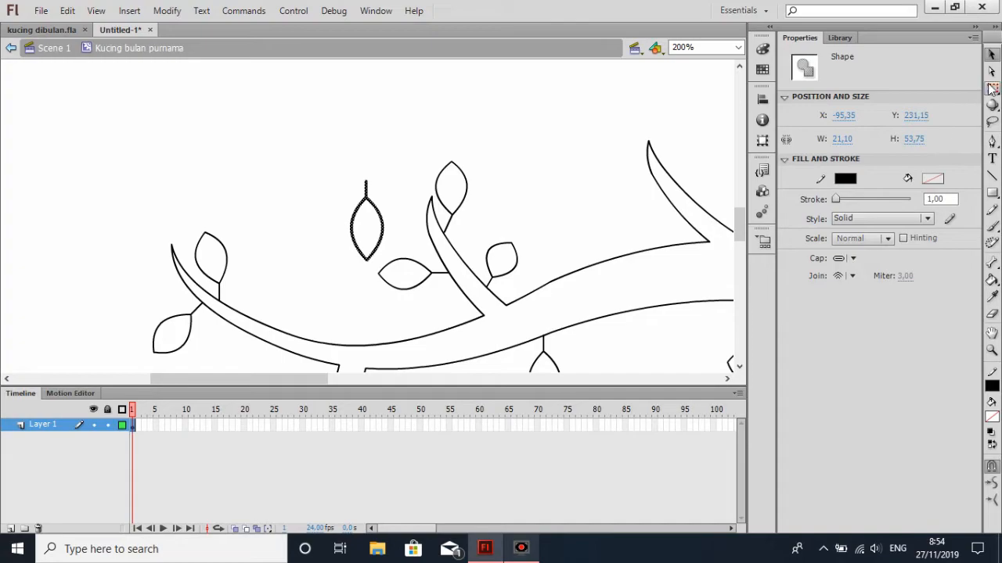
Rotate the lengthened leaf about 105° clockwise and attach its stem to the left edge of the right upper offshoot near its tip
click(992, 87)
drag(385, 164, 649, 183)
click(653, 216)
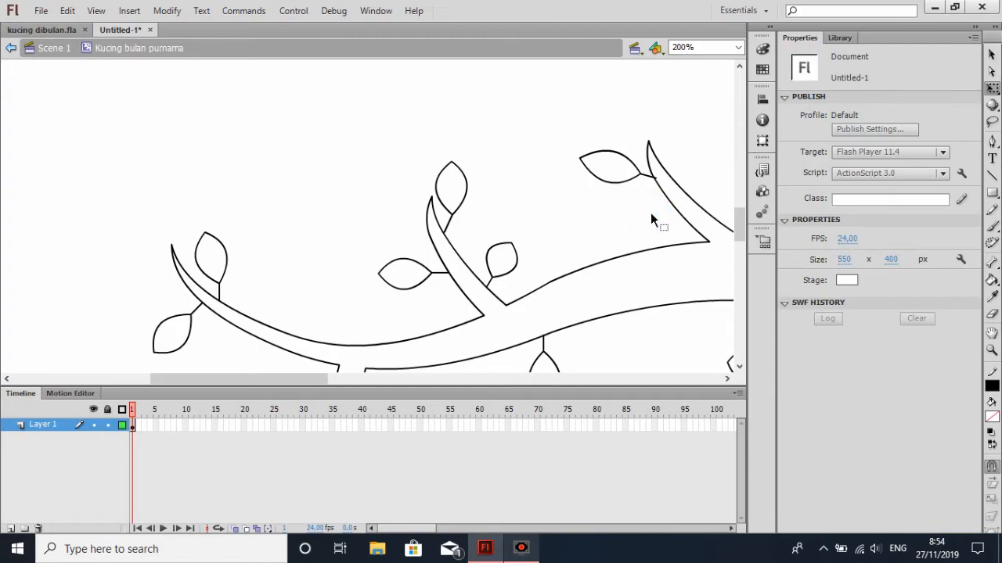
key(ctrl+z)
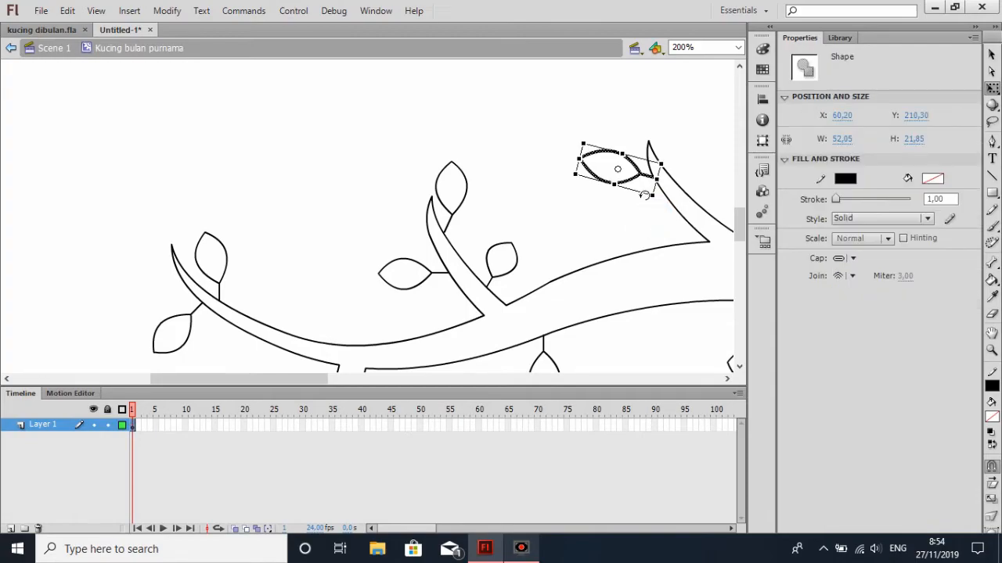
click(601, 209)
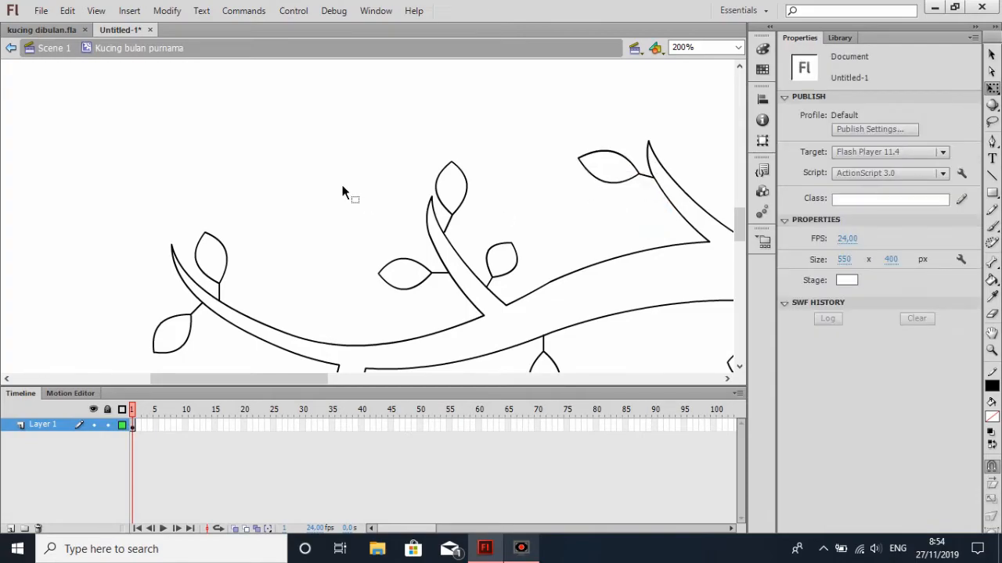
Paste a long leaf, turn it tip-up, straighten its stem to vertical, and attach it to the right edge of the right upper offshoot
key(ctrl+v)
drag(380, 168, 335, 257)
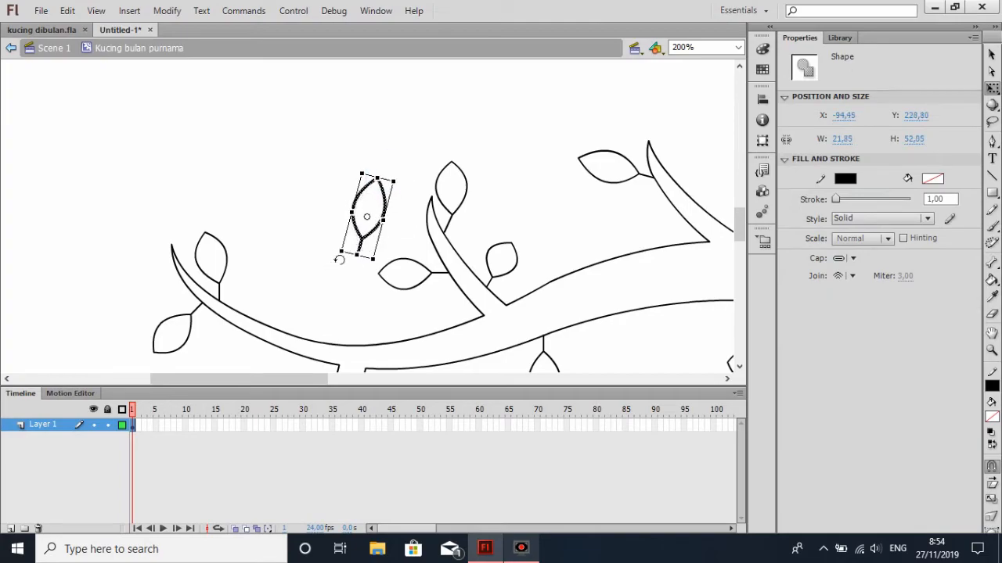
click(414, 252)
double_click(360, 251)
click(398, 237)
drag(351, 175, 394, 261)
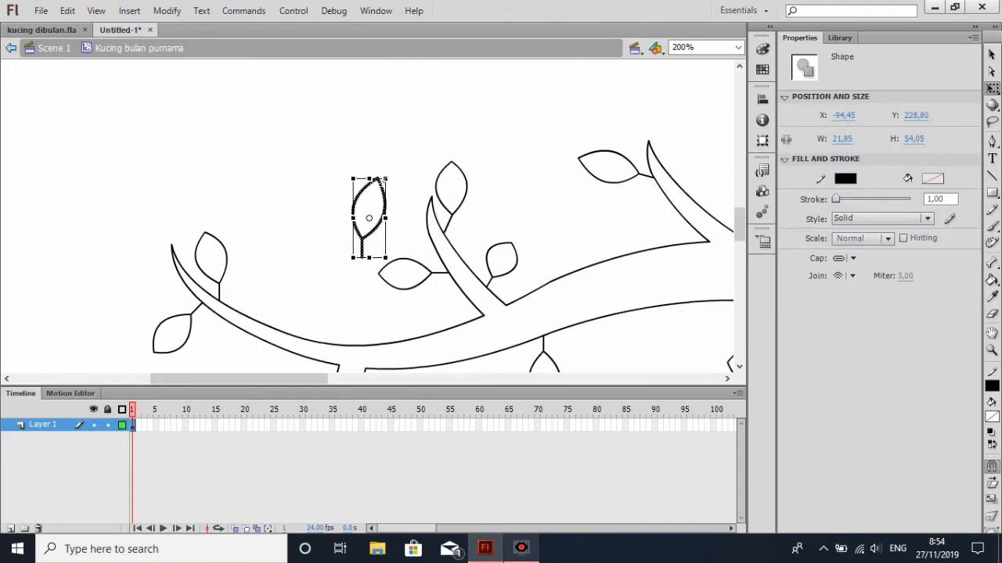
drag(376, 194, 677, 114)
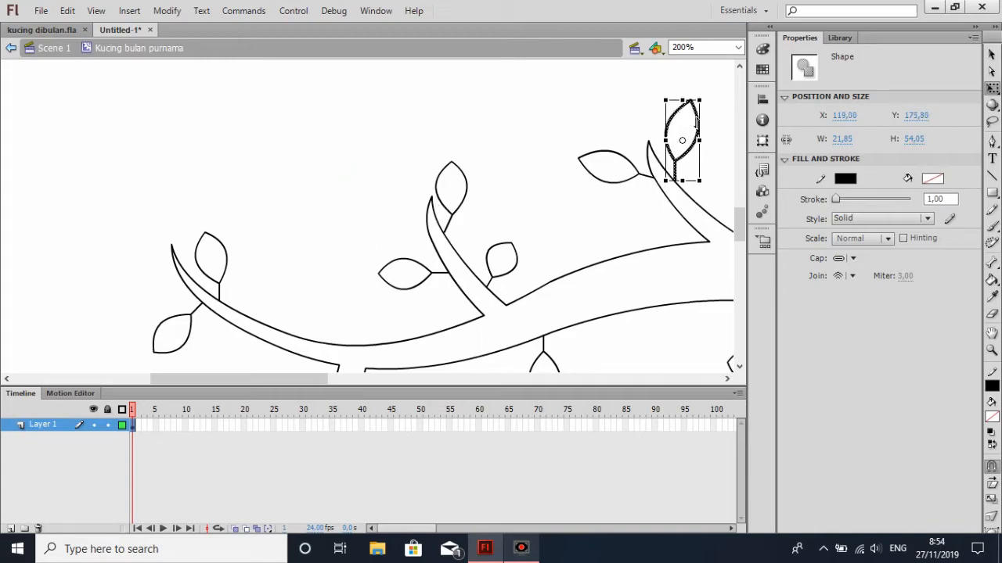
click(612, 232)
drag(341, 382, 363, 383)
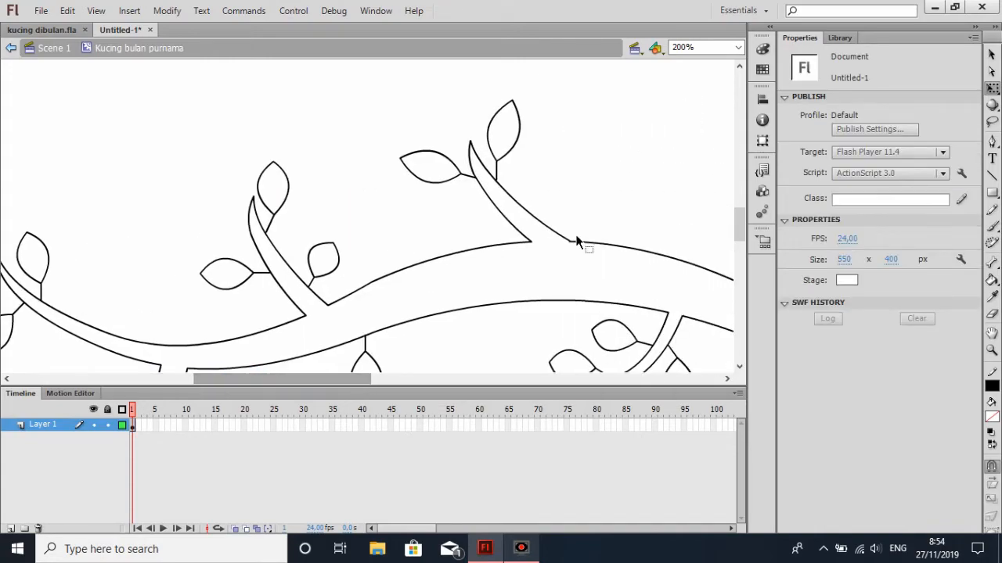
Select the whole branch with its leaves and move it up into the frame across the moon, at X -246.50, Y -141.20
click(738, 47)
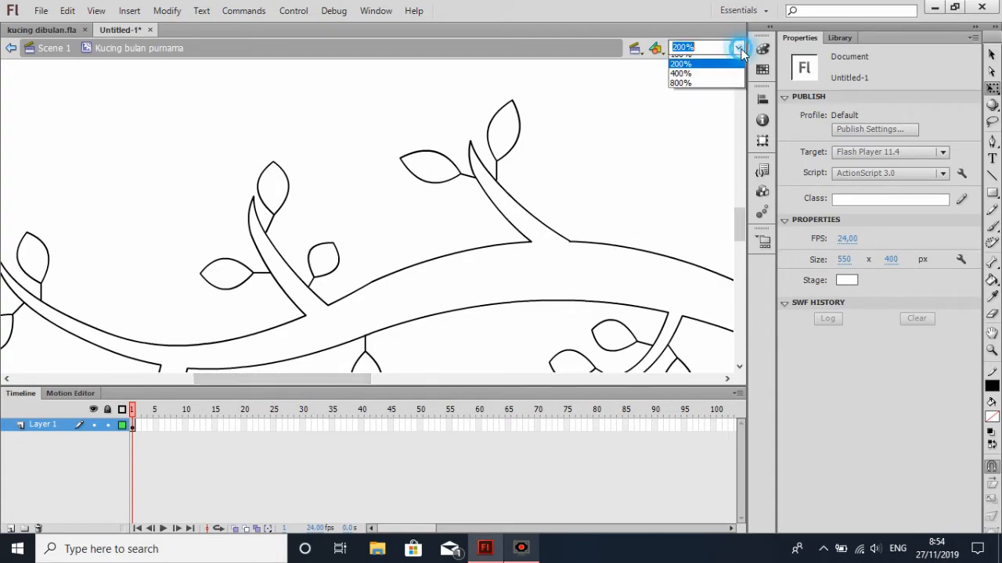
click(703, 105)
click(991, 54)
scroll(509, 206, down, 2)
scroll(361, 186, up, 2)
drag(116, 149, 639, 379)
drag(484, 235, 481, 134)
scroll(481, 134, up, 4)
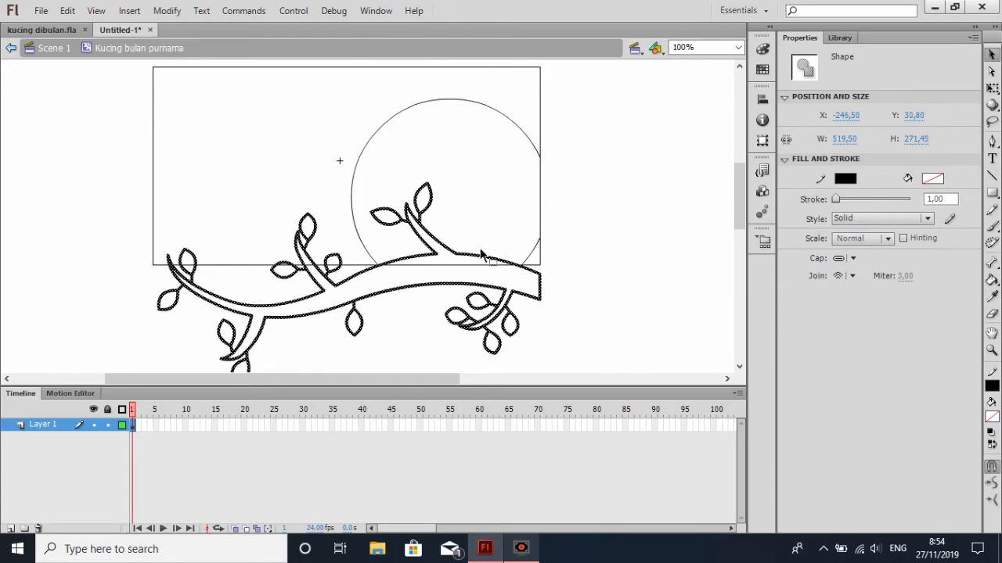
drag(475, 263, 475, 132)
scroll(686, 236, up, 3)
mouse_move(477, 199)
mouse_down()
mouse_move(480, 191)
mouse_move(475, 199)
mouse_up()
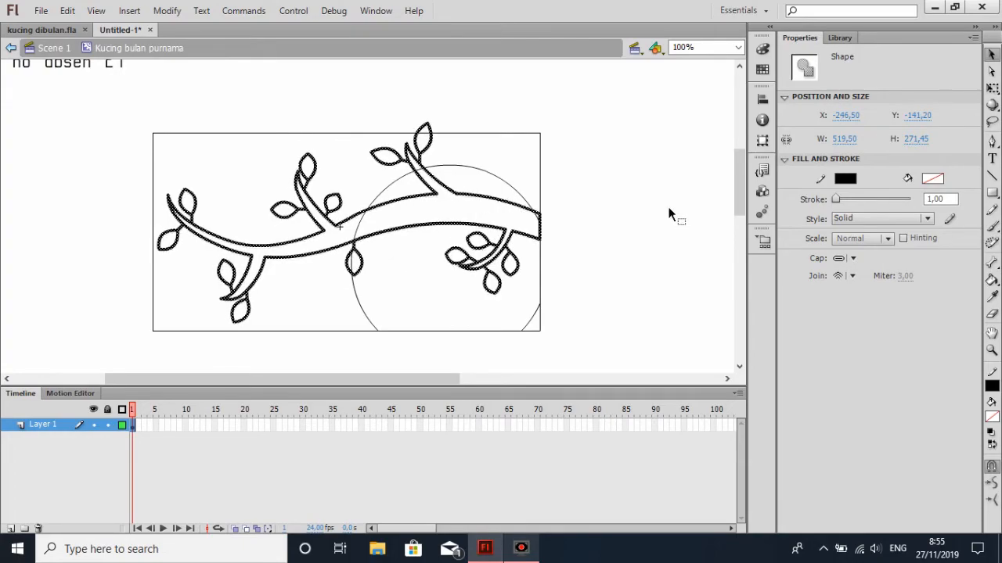
click(669, 214)
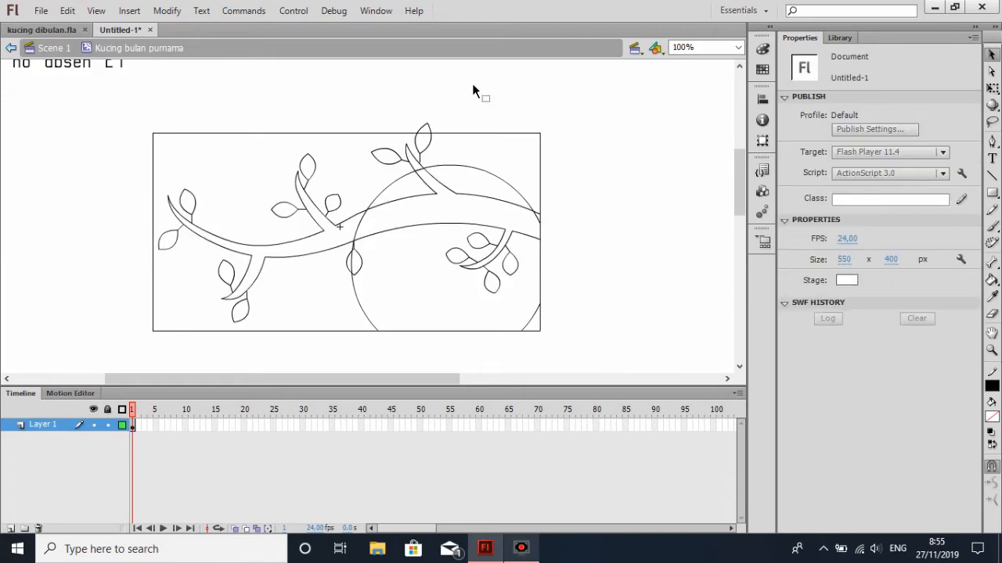
Try to stretch the connected frame drawing upward to 288.20 px high to take in the protruding leaf
click(427, 123)
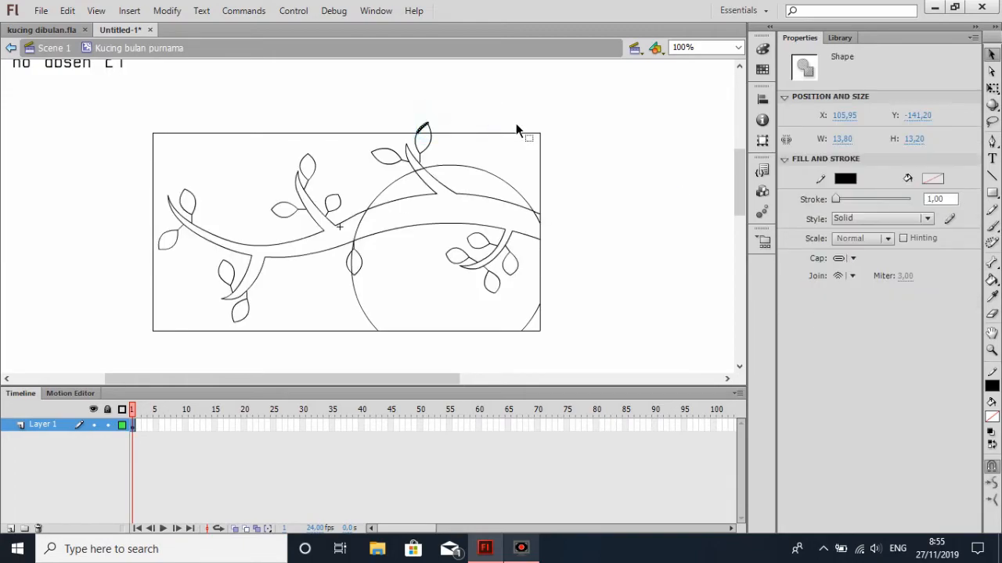
click(553, 104)
key(q)
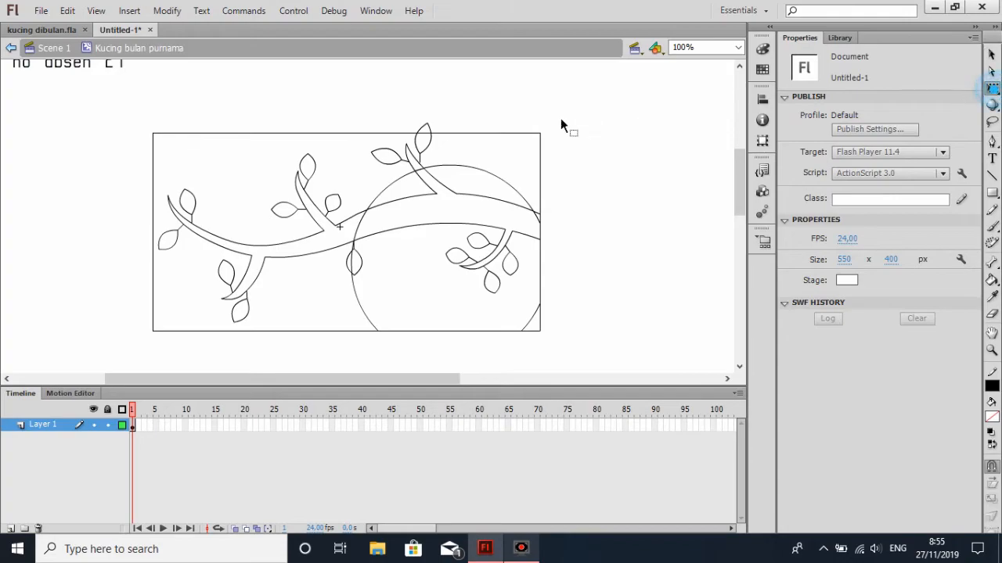
double_click(503, 133)
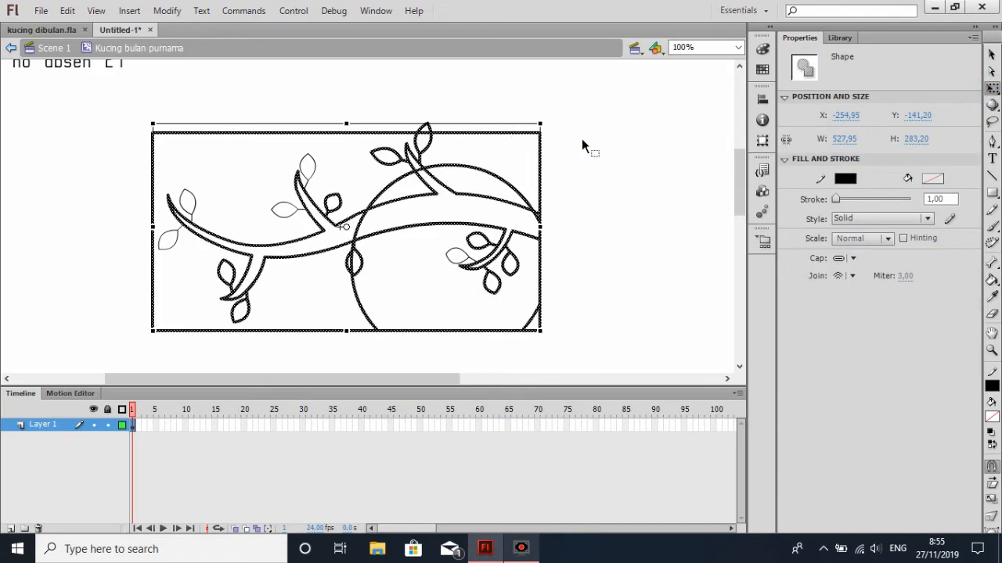
drag(347, 124, 347, 115)
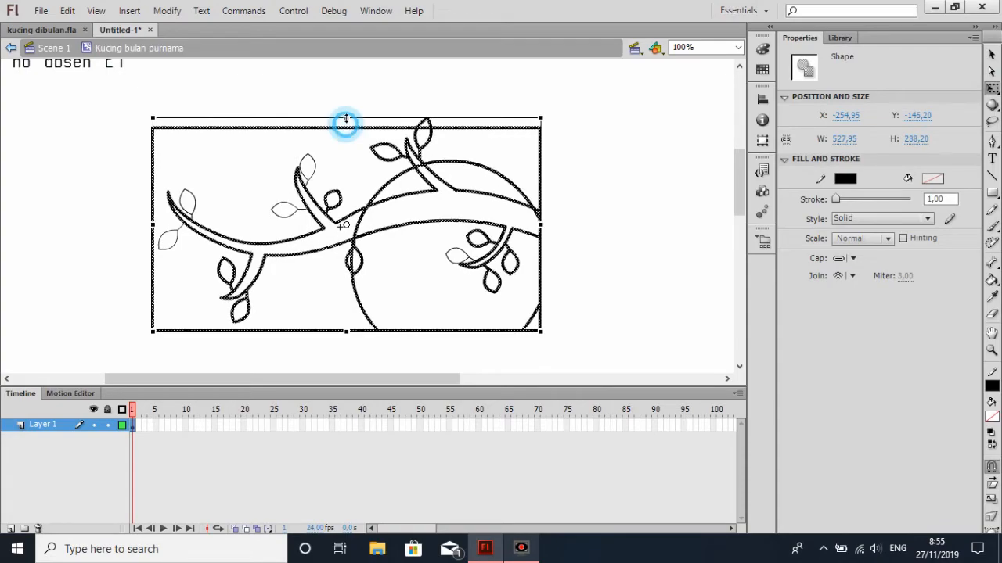
key(ctrl+z)
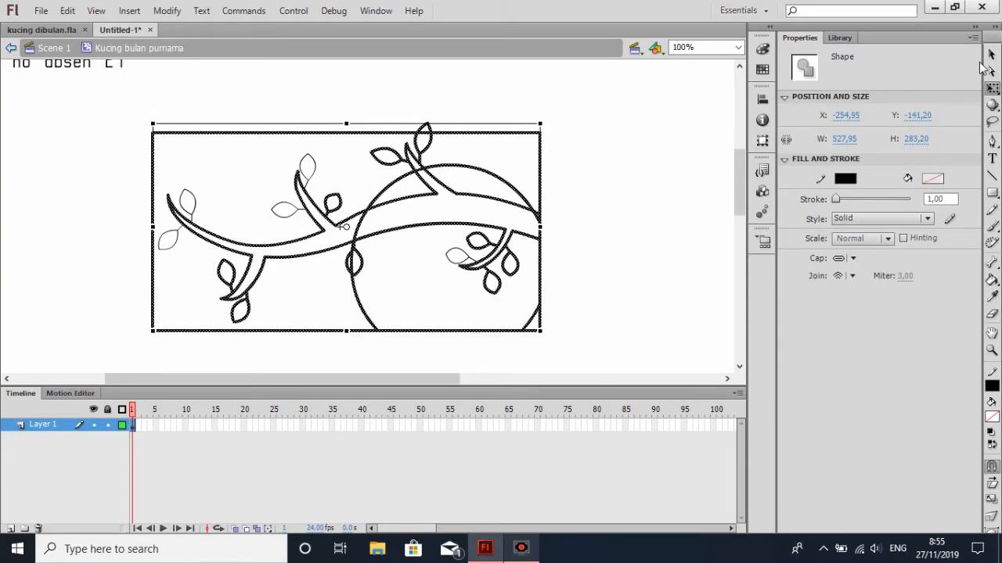
click(991, 55)
click(610, 160)
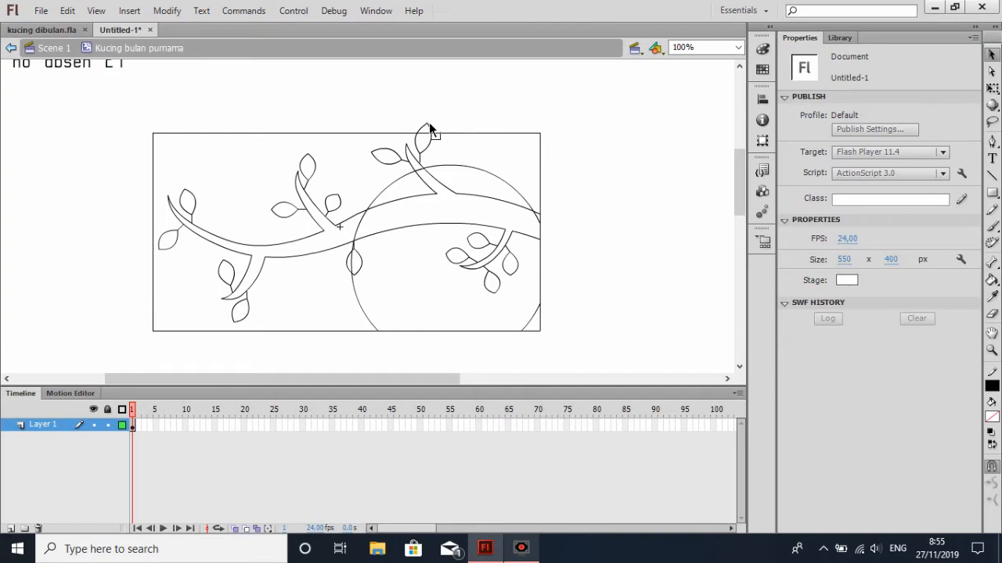
Delete the outline of the uppermost leaf's tip that protrudes above the frame
click(424, 126)
click(509, 143)
click(423, 127)
scroll(646, 211, down, 1)
scroll(646, 211, up, 1)
scroll(646, 211, down, 2)
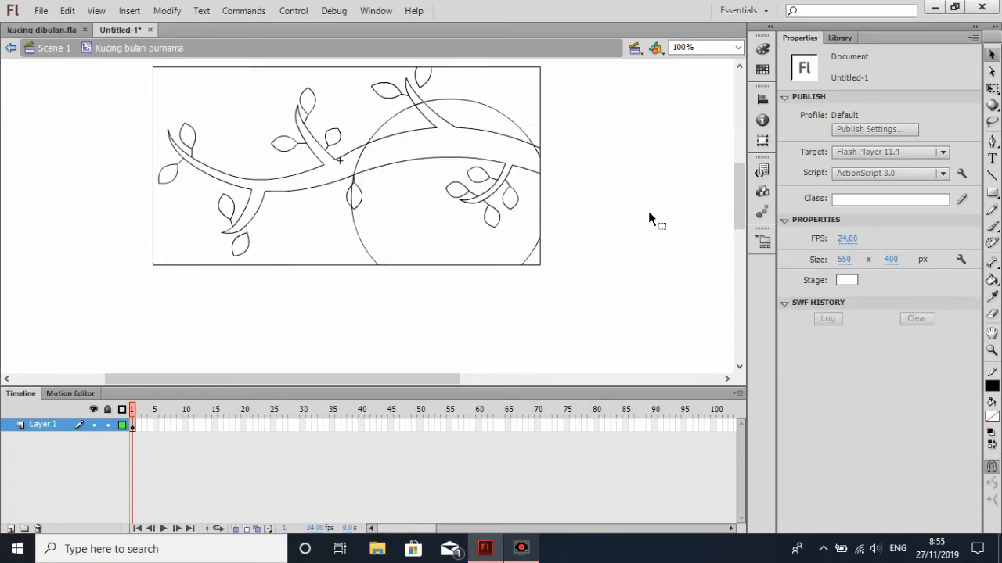
scroll(647, 212, up, 2)
scroll(740, 191, down, 2)
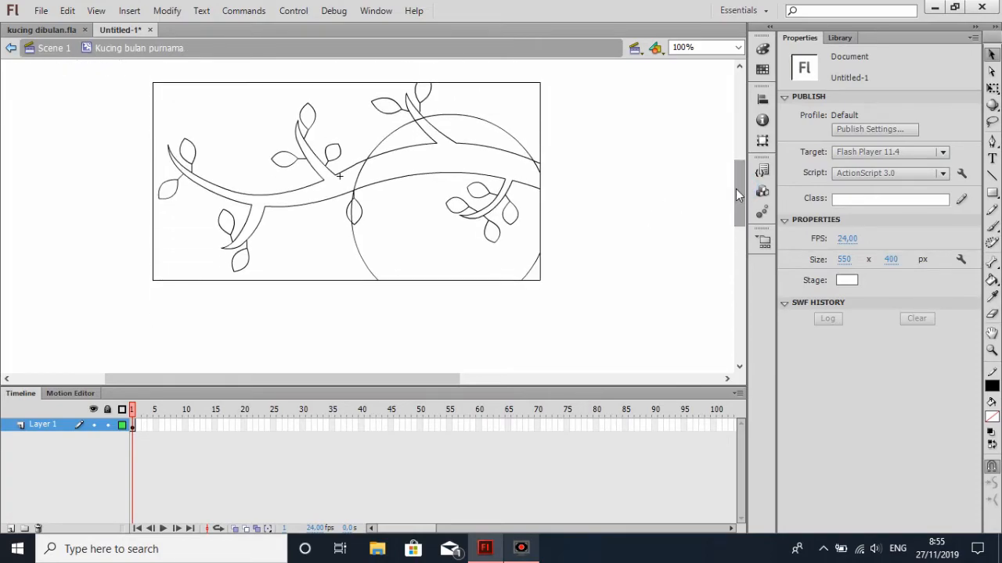
scroll(579, 212, down, 2)
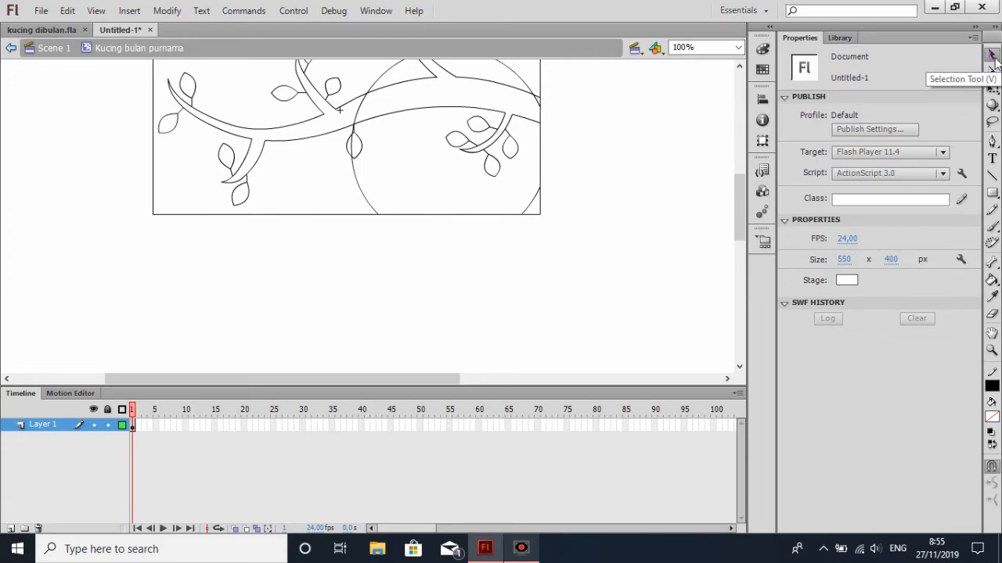
scroll(511, 159, up, 2)
scroll(596, 156, up, 4)
scroll(599, 161, down, 4)
scroll(599, 166, up, 2)
scroll(599, 161, down, 2)
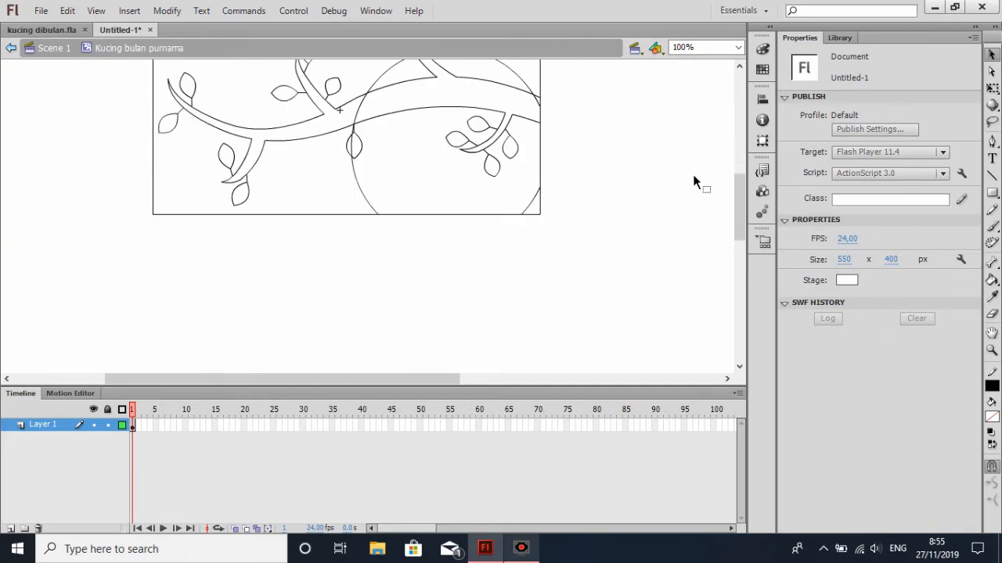
Draw a wide oval as the cat's body below the frame and a small circle overlapping its upper-left edge as the head
scroll(699, 173, down, 2)
drag(742, 233, 743, 229)
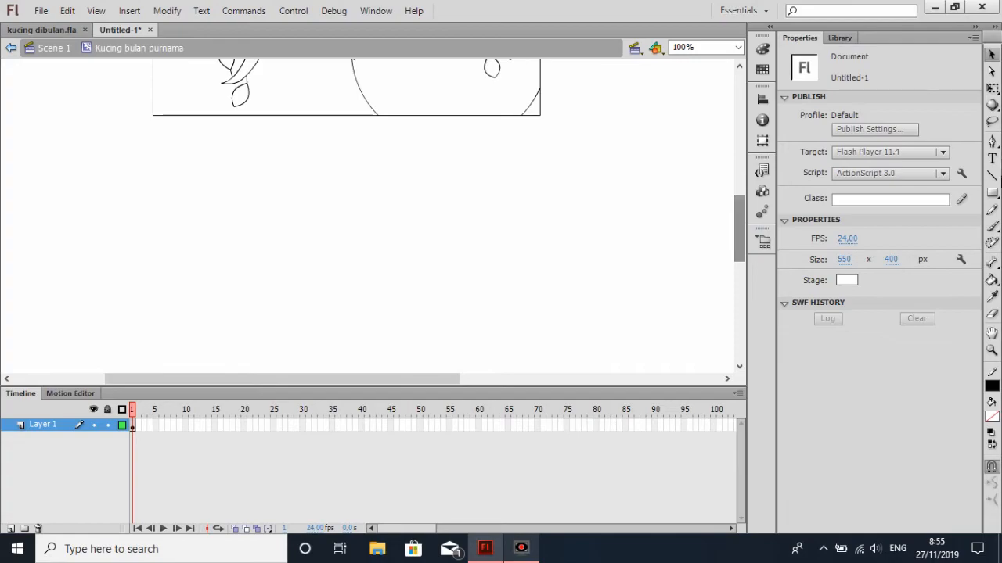
click(992, 193)
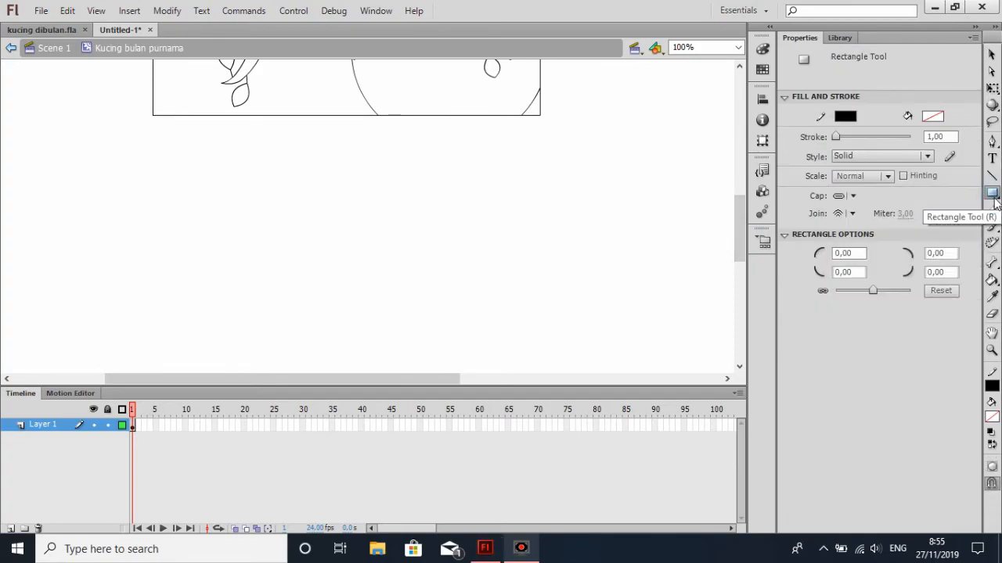
click(993, 193)
click(906, 208)
drag(361, 196, 488, 257)
drag(355, 191, 386, 223)
Delete the overlapping arcs between the head circle and the body oval so they form one continuous outline
click(991, 53)
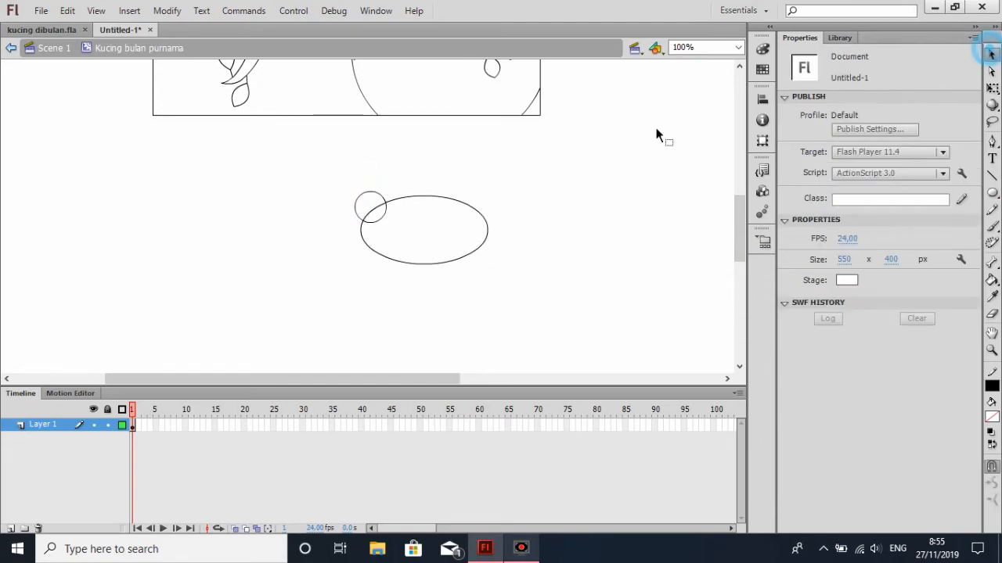
click(376, 206)
key(Delete)
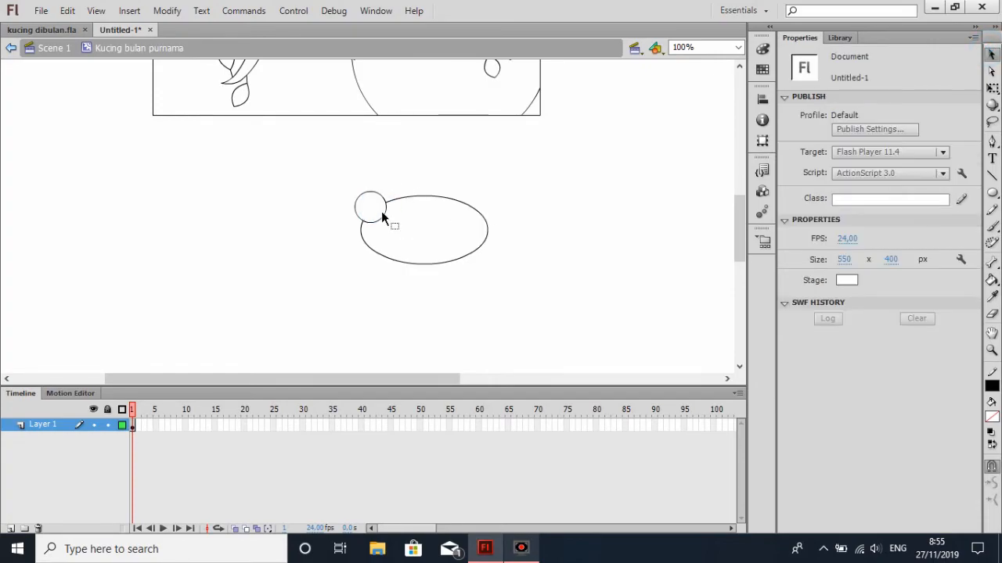
click(381, 217)
key(Delete)
Draw a 39 × 39 px unfilled square to the right of the cat's body with the Rectangle tool
click(991, 193)
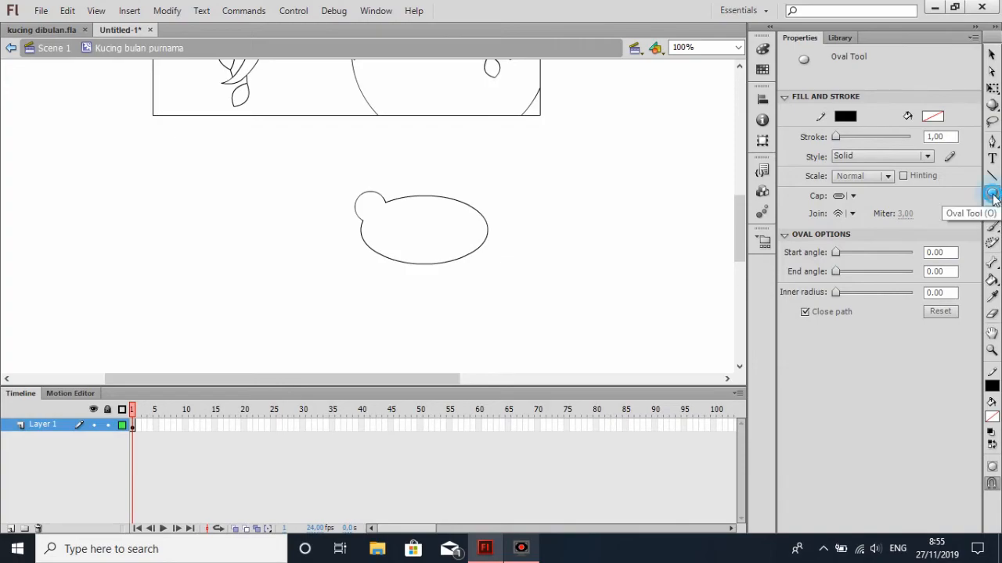
click(985, 192)
click(892, 193)
drag(562, 199, 589, 227)
Turn the small square into a triangular ear and attach it where the head circle meets the body
click(993, 88)
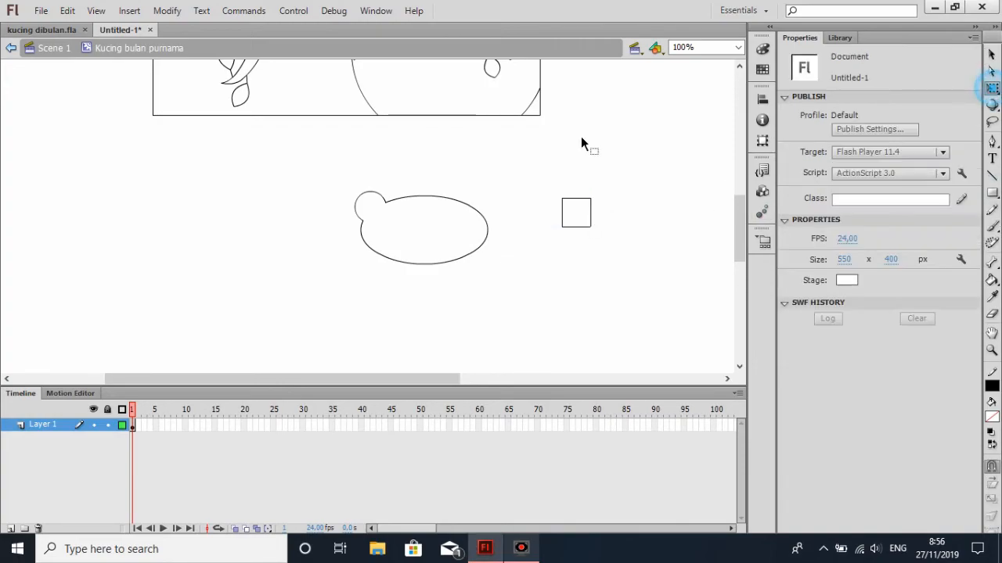
click(562, 213)
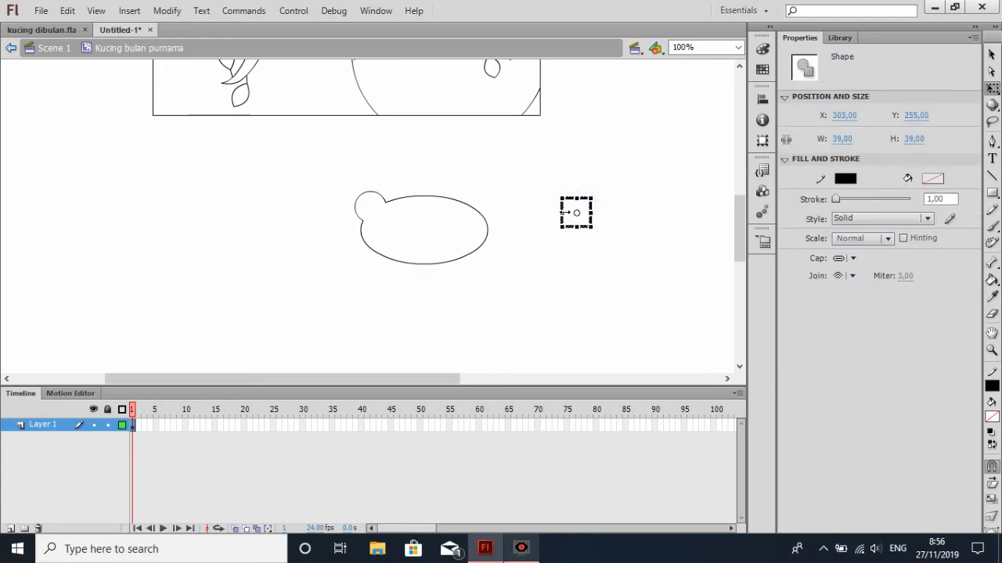
drag(597, 187, 643, 263)
key(ctrl+z)
click(607, 196)
key(ctrl+z)
drag(565, 225, 375, 196)
scroll(742, 243, down, 1)
click(636, 217)
click(992, 54)
scroll(533, 223, up, 3)
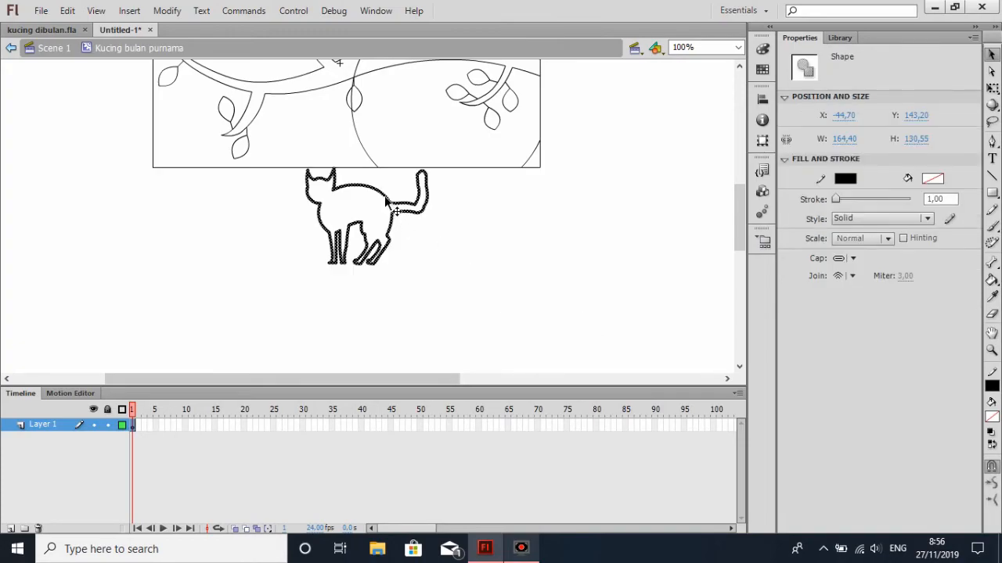
Select the entire cat outline and scale it down to 137.55 × 110.70 px
drag(386, 196, 429, 242)
scroll(502, 251, up, 1)
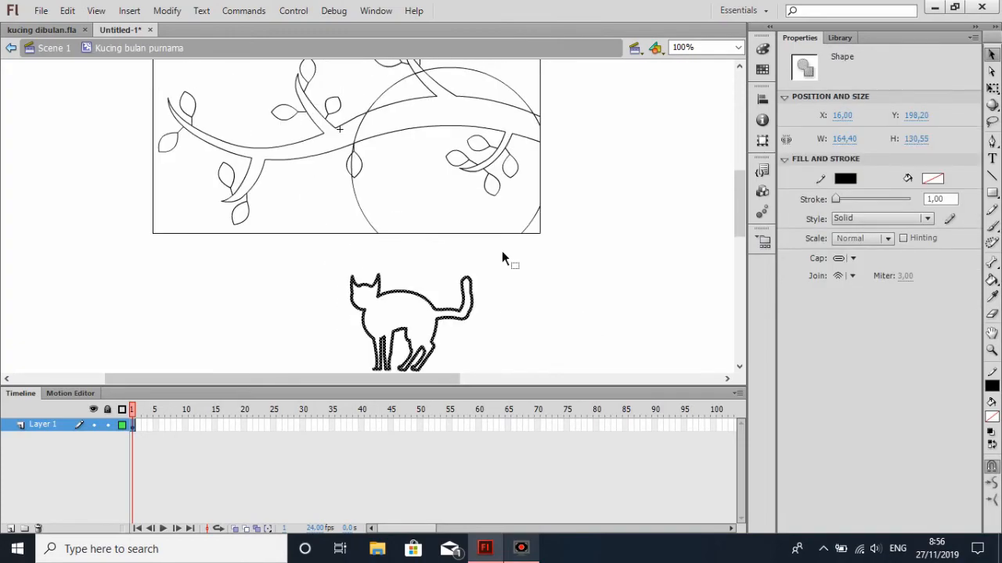
scroll(534, 255, down, 2)
click(558, 253)
scroll(551, 252, up, 1)
drag(325, 186, 536, 311)
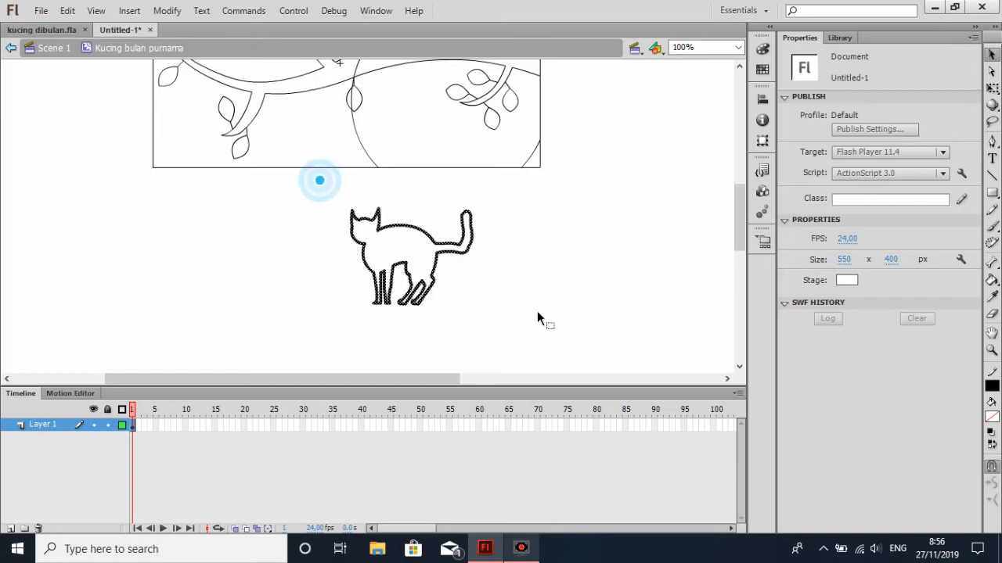
scroll(537, 310, up, 1)
drag(423, 295, 464, 292)
click(992, 87)
scroll(564, 248, down, 1)
key(ctrl+z)
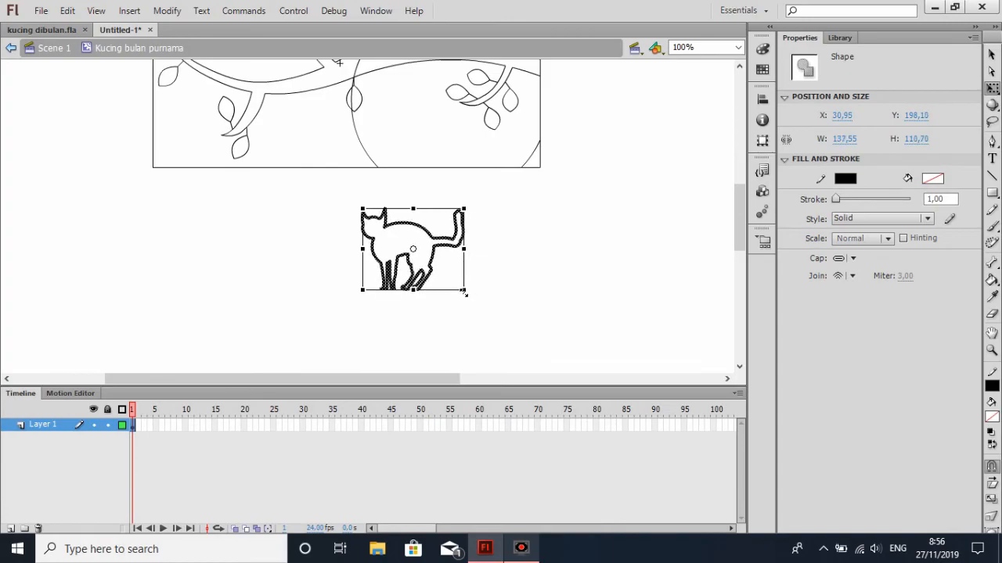
Move the cat into the frame in front of the moon, standing on the frame's lower edge at X 53.95, Y 30.00
drag(427, 233, 445, 114)
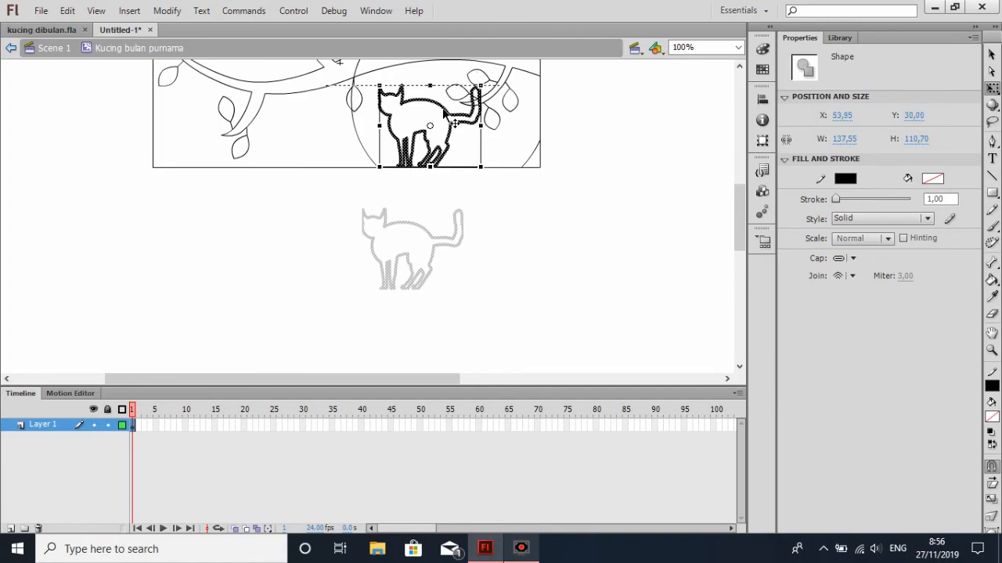
drag(454, 121, 455, 123)
scroll(626, 178, up, 4)
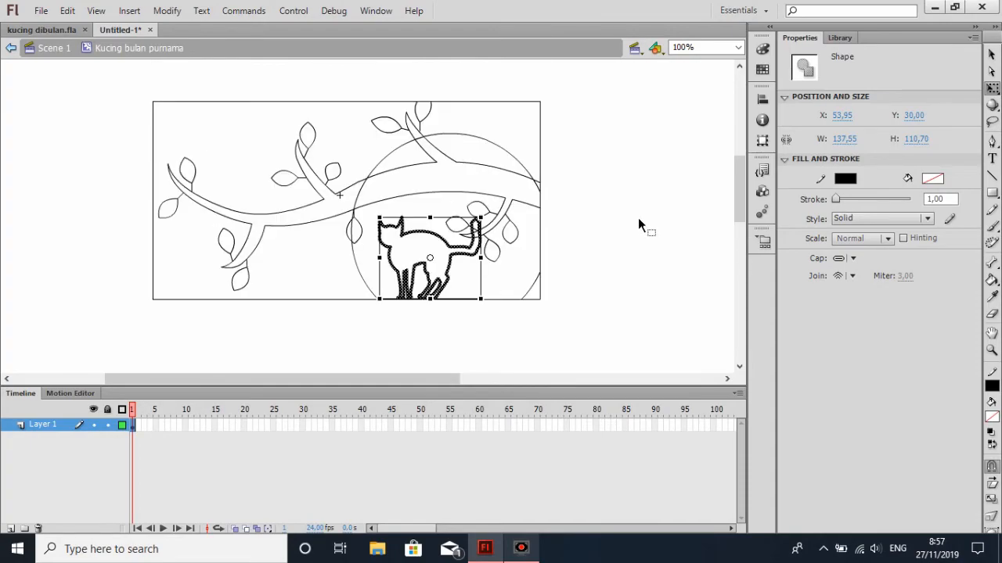
click(990, 55)
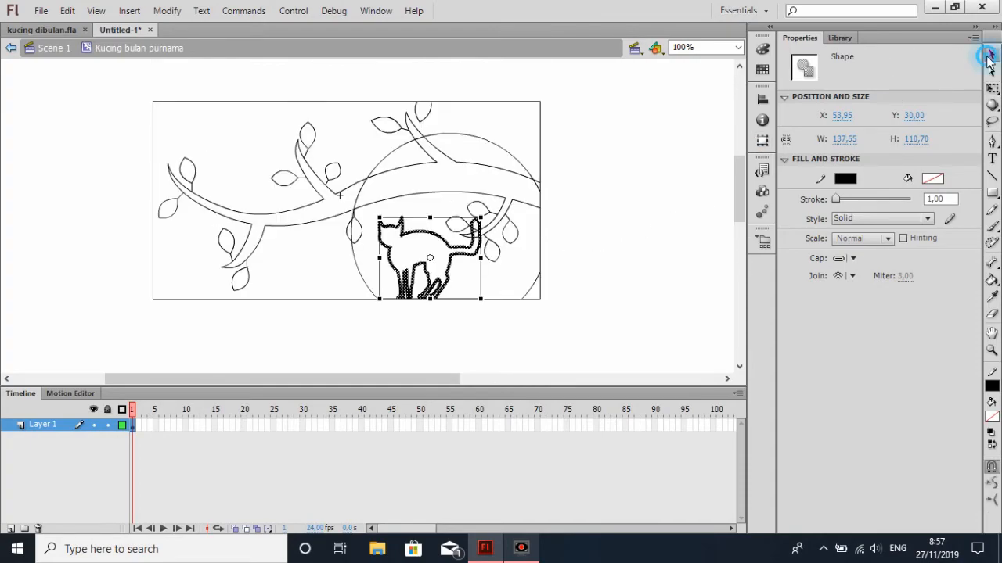
click(593, 247)
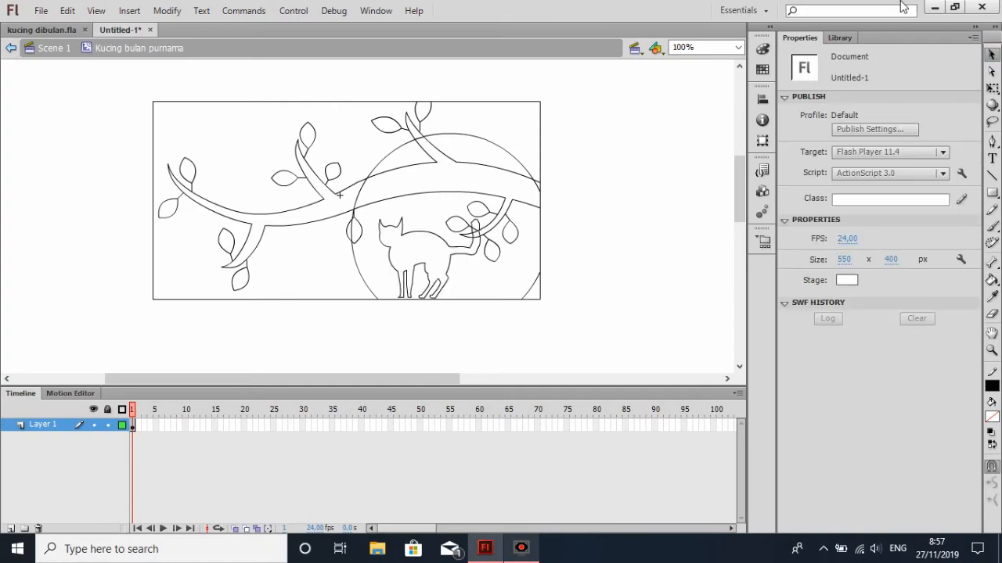
Try filling the cat outline with black using the Paint Bucket tool
click(738, 47)
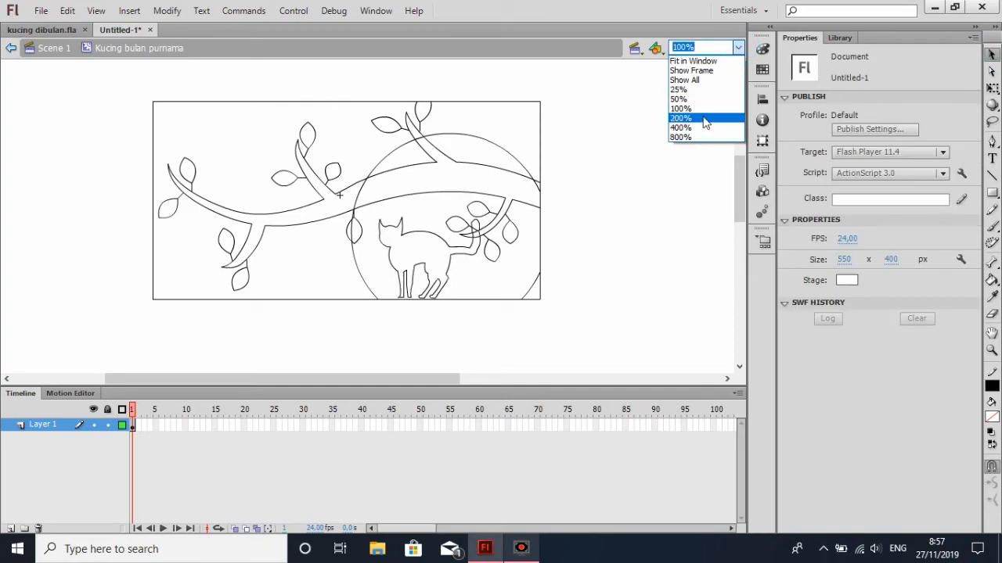
click(991, 280)
click(991, 280)
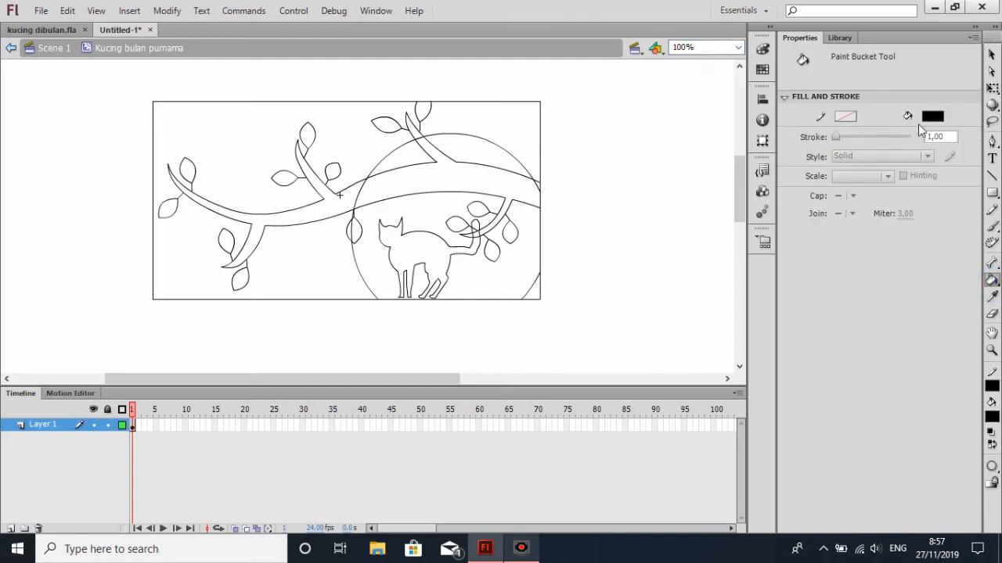
click(430, 263)
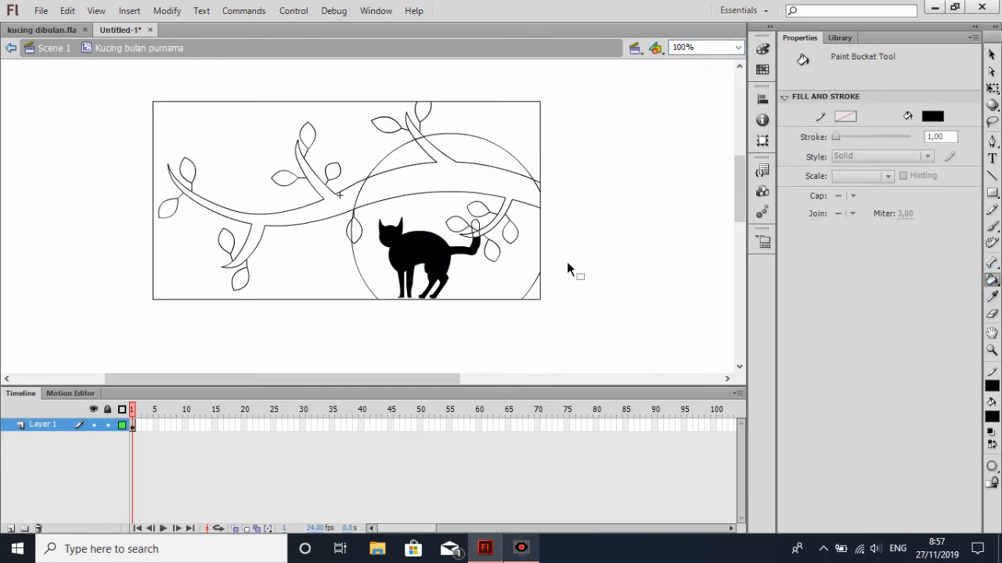
key(ctrl+z)
click(991, 54)
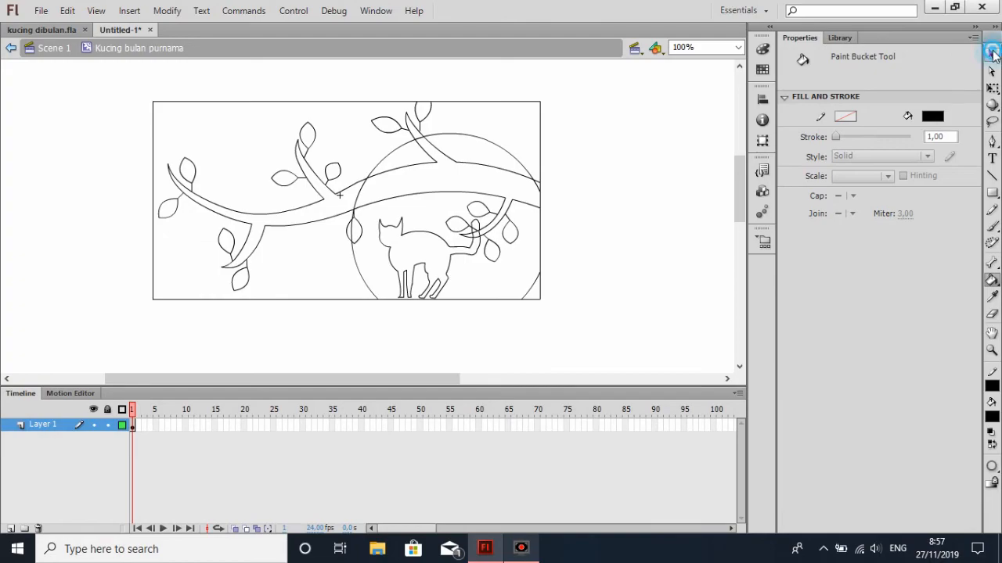
Delete the branch line segments that cross the inside of the cat's tail
click(736, 48)
click(699, 127)
drag(313, 378, 356, 379)
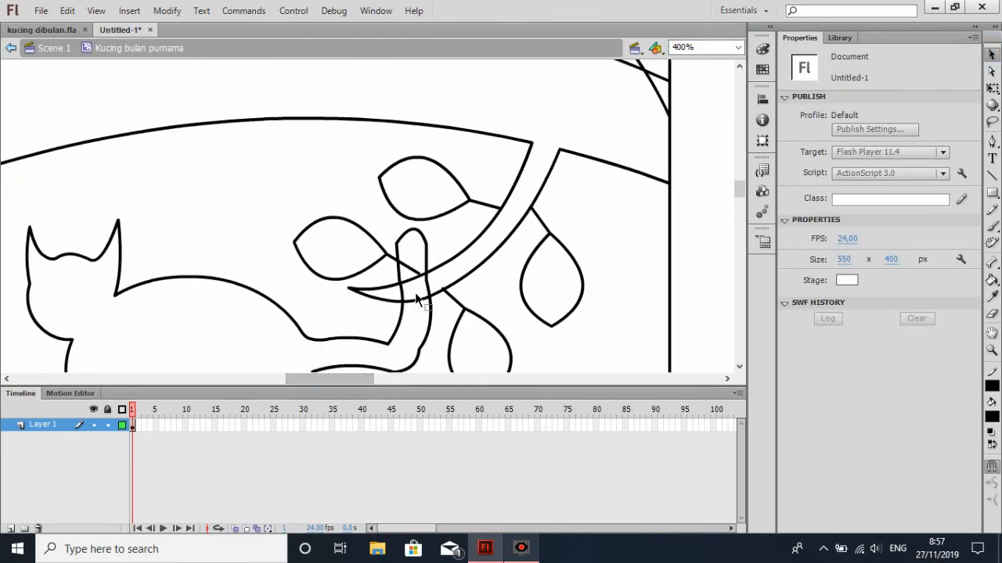
click(411, 280)
key(Delete)
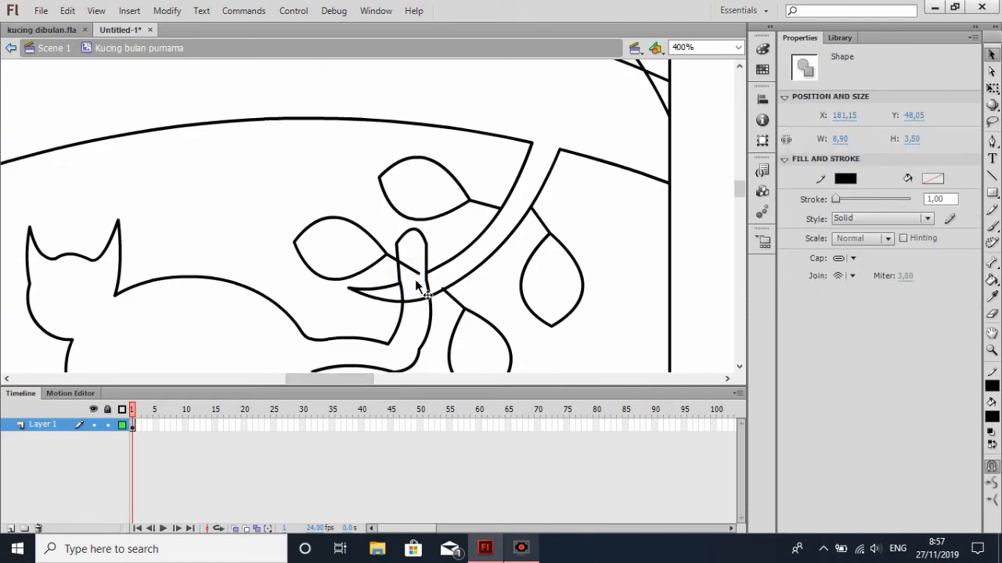
click(420, 307)
click(417, 299)
key(Delete)
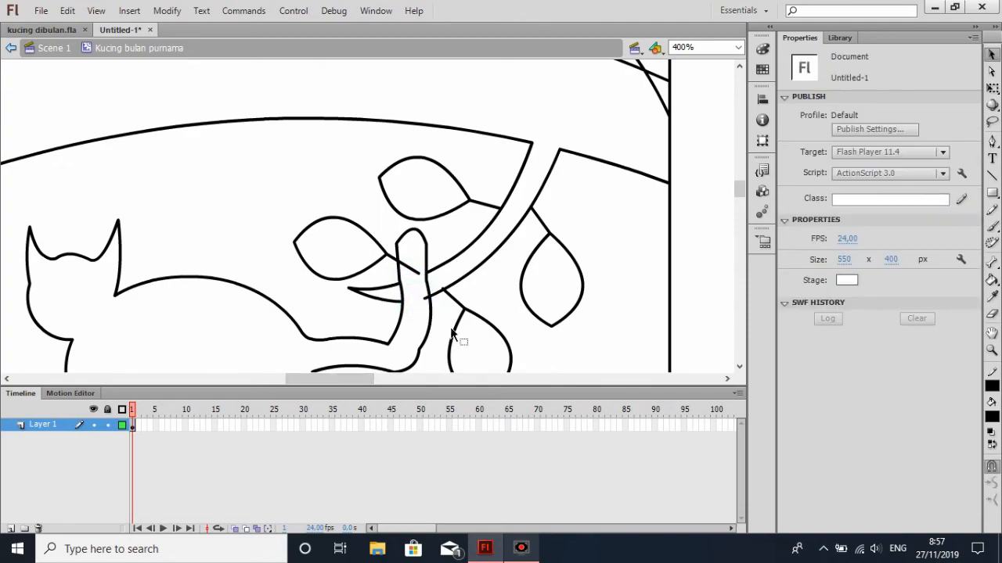
click(426, 307)
key(Delete)
click(423, 291)
key(Delete)
Fill the cat outline with black using the Paint Bucket tool
click(738, 48)
click(688, 113)
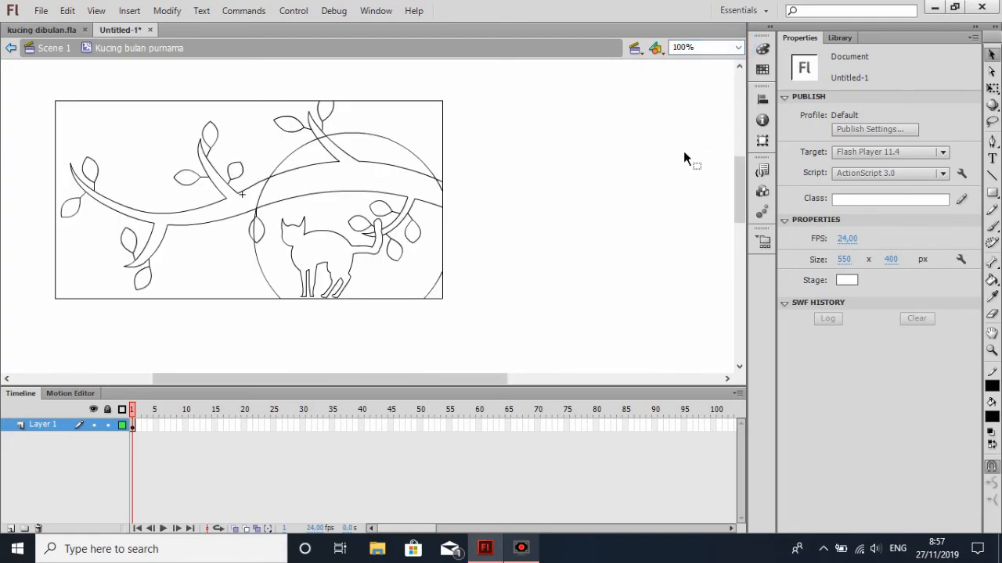
click(991, 280)
click(332, 246)
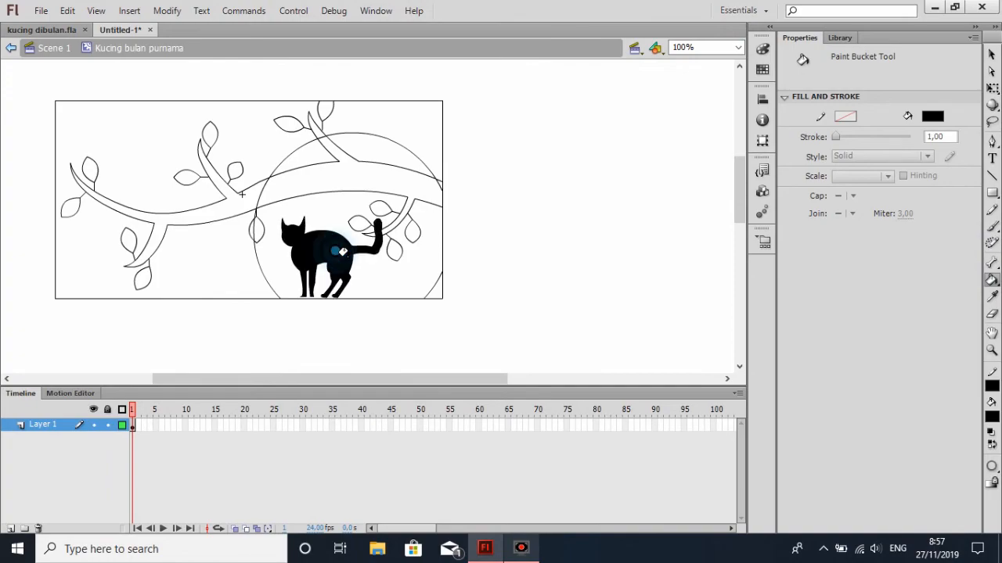
Try filling the background around the moon and branches with a lighter orange, and undo the fill
click(933, 116)
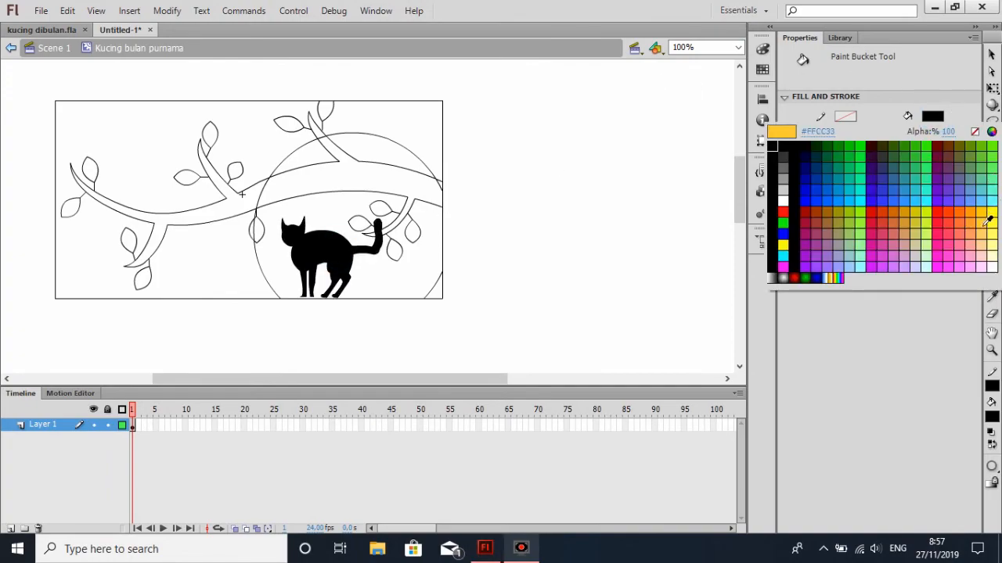
click(989, 227)
click(399, 119)
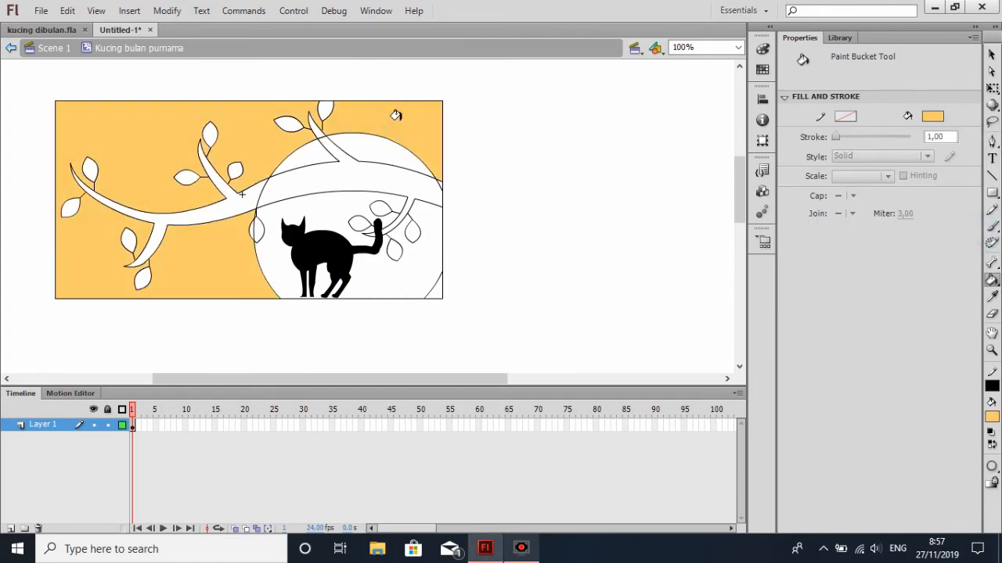
key(ctrl+z)
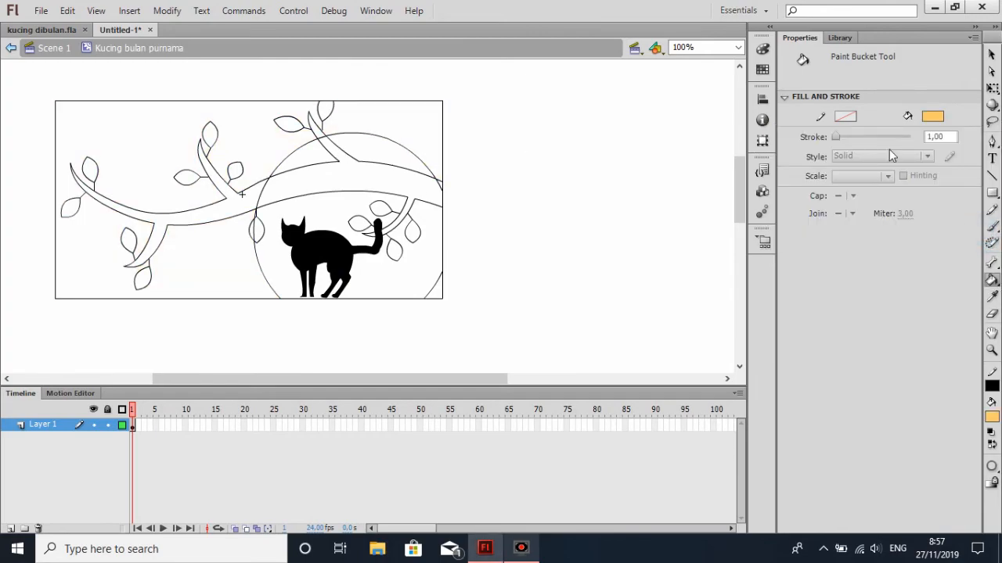
Fill the background around the moon, including the small corner beside it, with golden orange #FFCC33
click(939, 115)
click(982, 224)
click(375, 116)
click(435, 288)
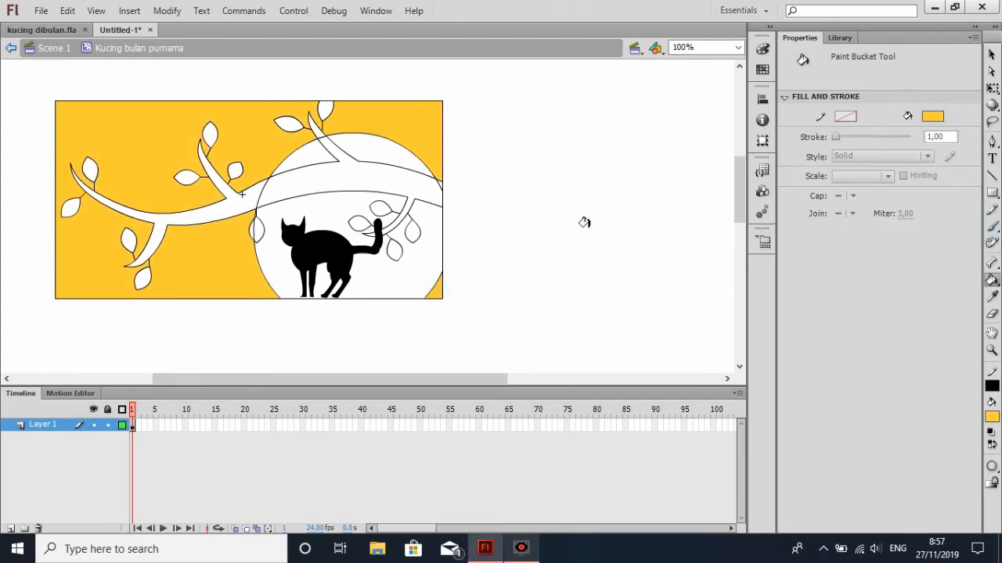
Delete the moon outline segments that cross the branches and the hanging leaf
click(992, 54)
click(714, 47)
click(687, 119)
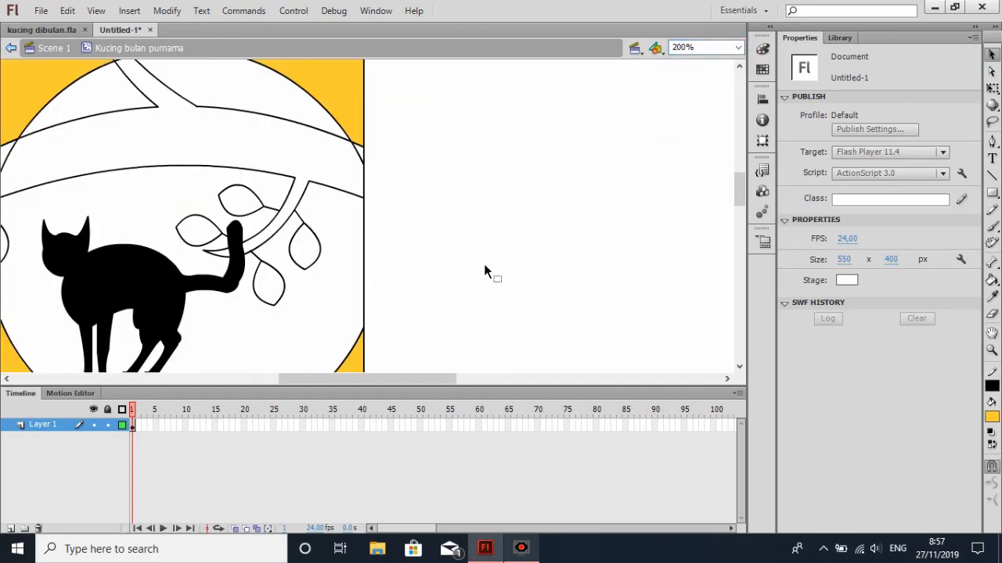
drag(423, 380, 406, 382)
click(629, 152)
click(281, 156)
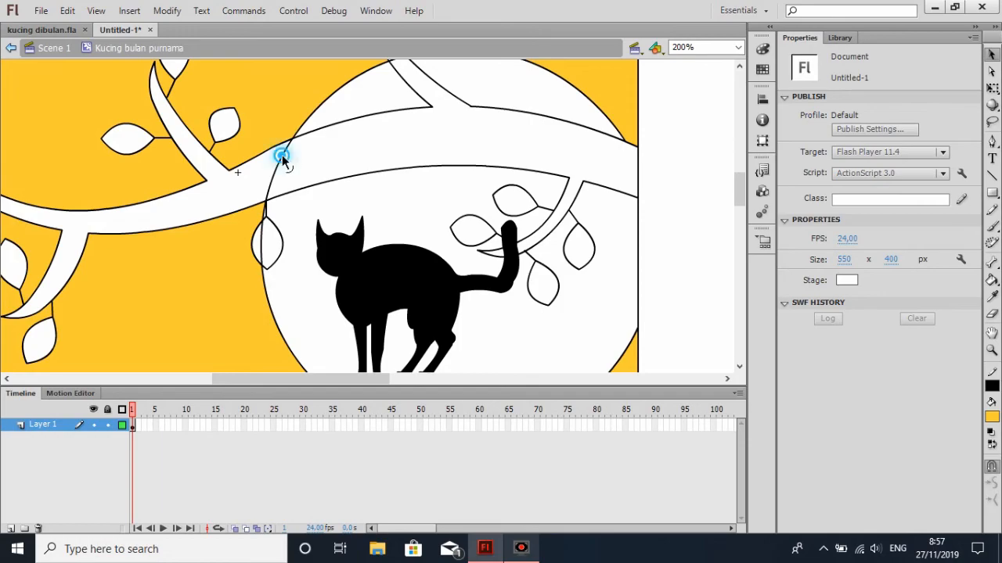
scroll(442, 174, up, 3)
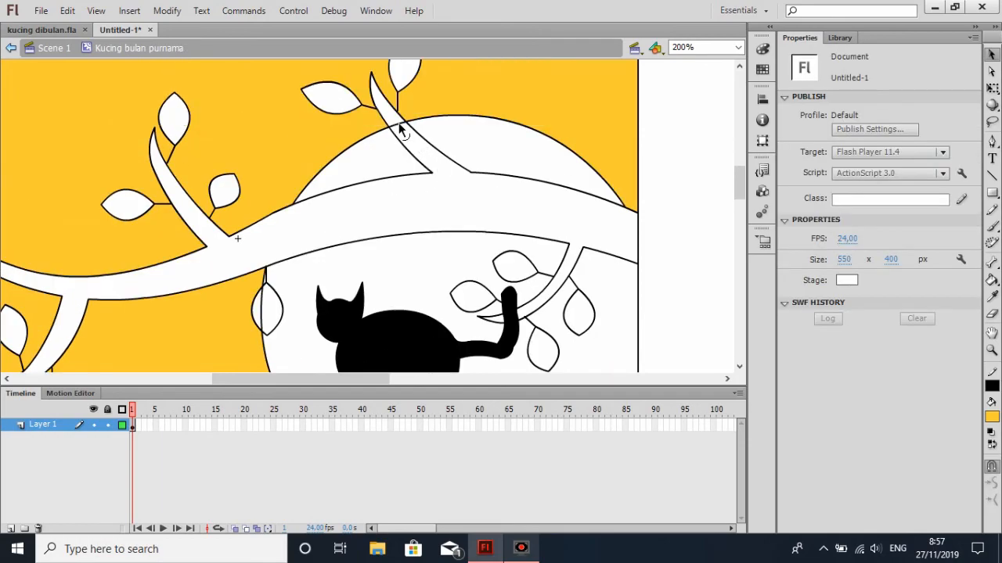
scroll(440, 182, down, 3)
click(263, 240)
key(Delete)
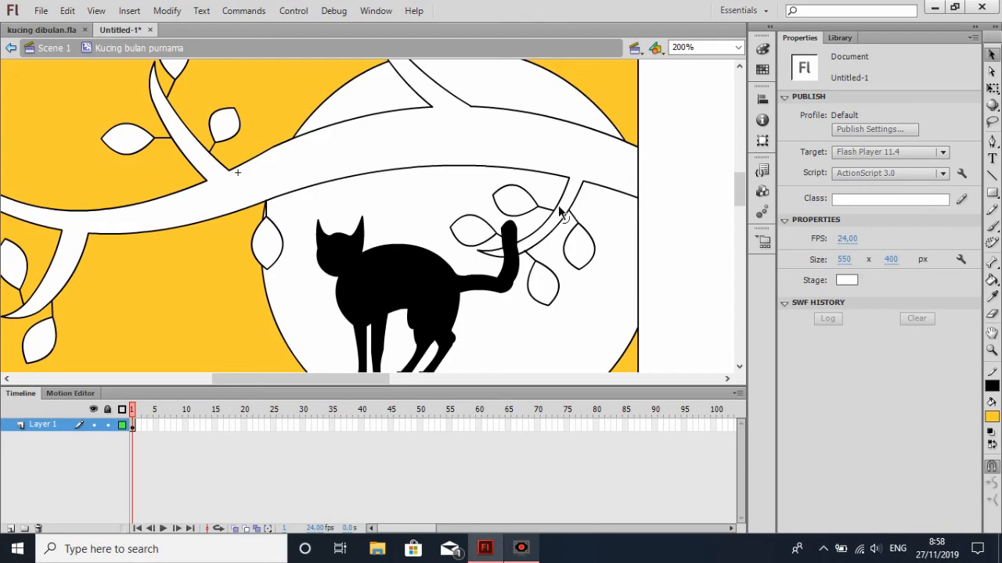
Try filling the branches with green #006600 using the Paint Bucket tool, and undo the fill
click(737, 47)
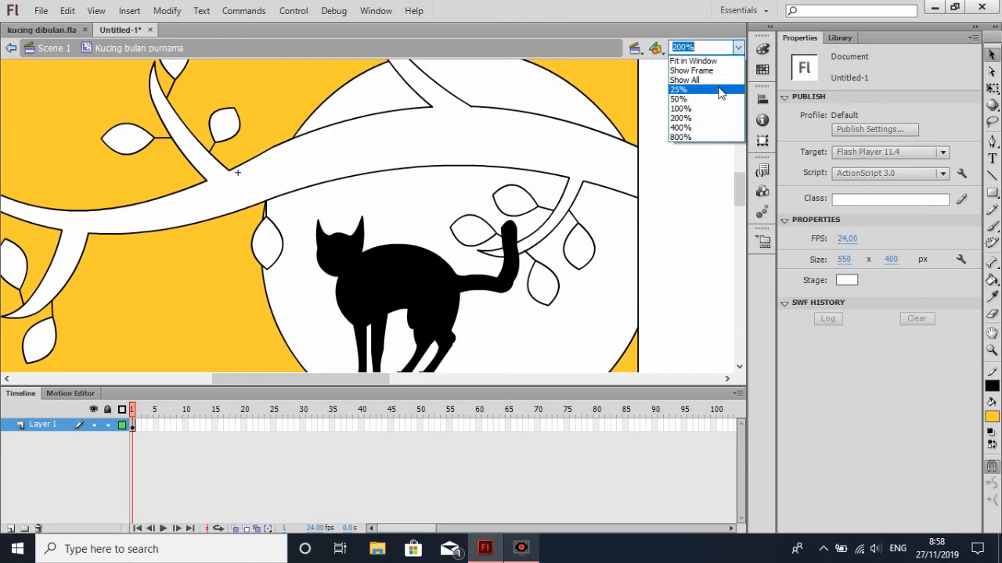
click(716, 111)
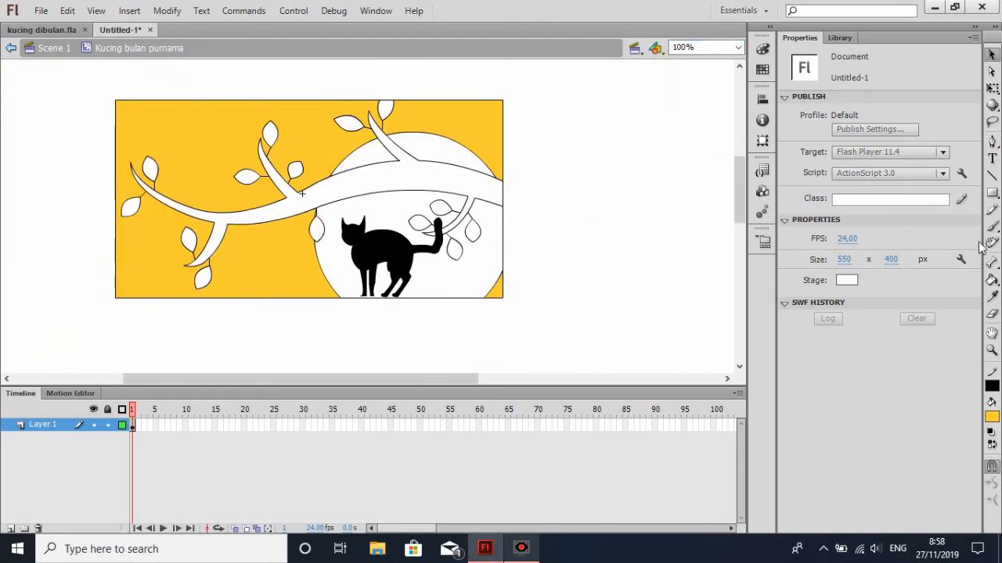
click(991, 280)
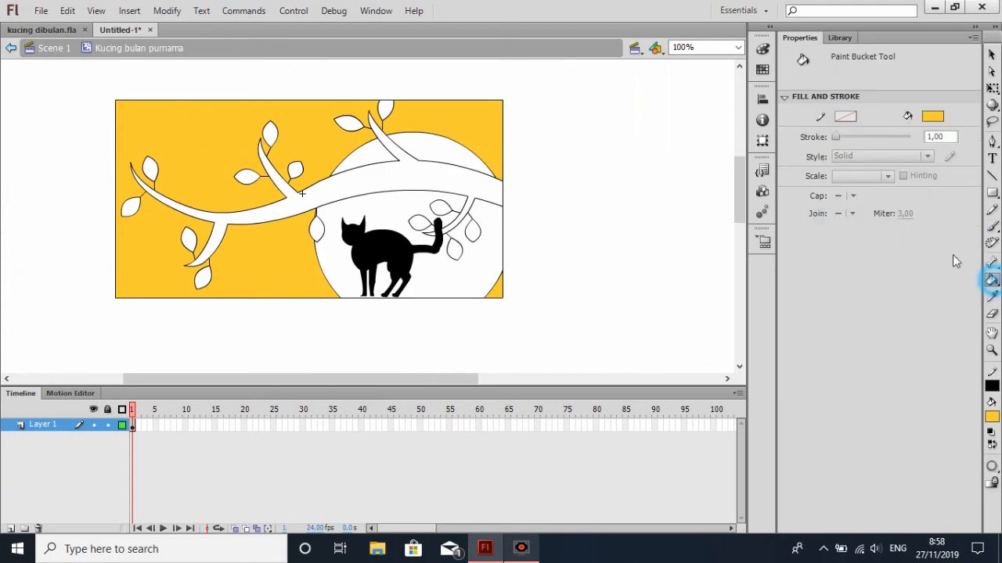
click(932, 115)
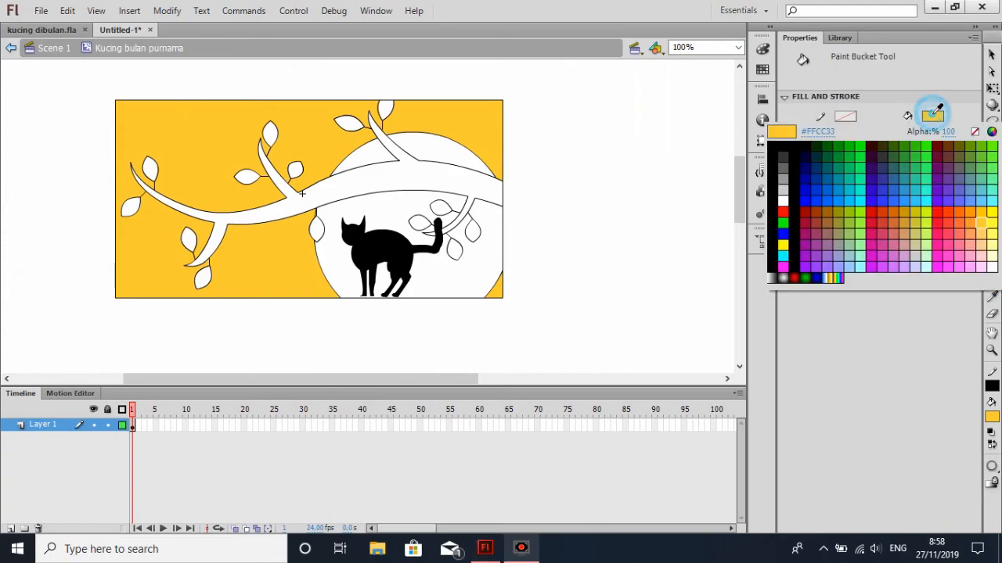
click(831, 144)
click(396, 183)
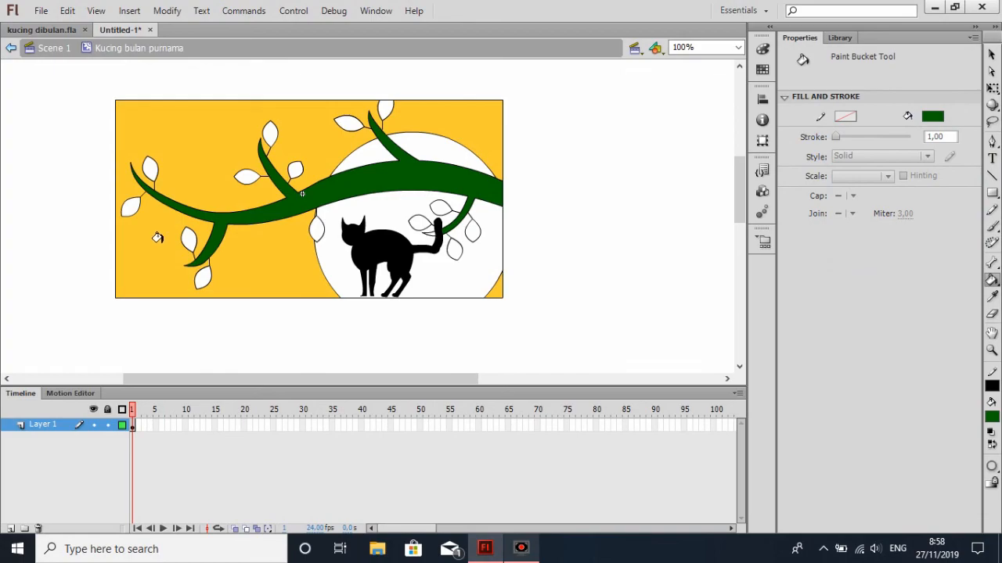
key(ctrl+z)
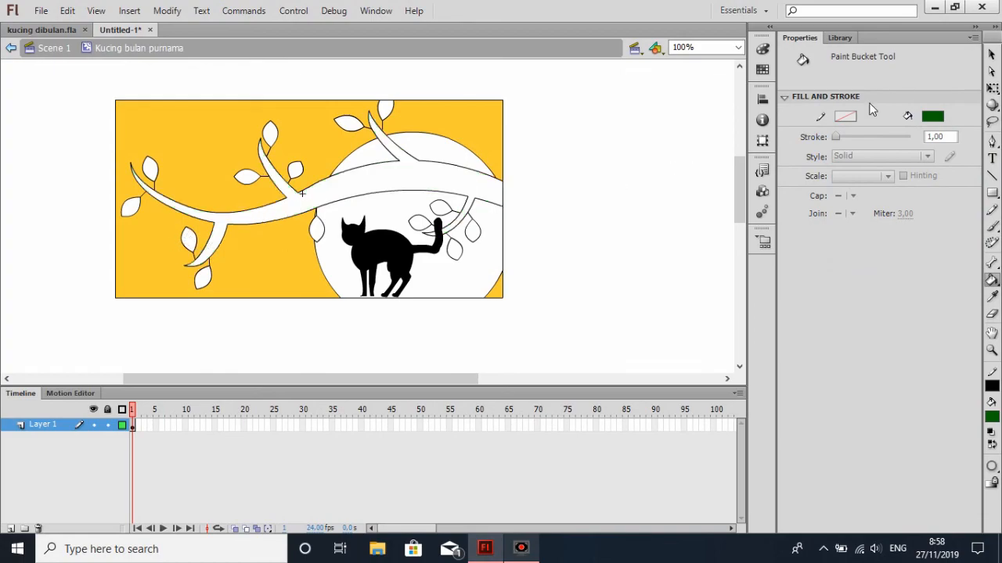
Fill the branches with dark green #003300
click(932, 116)
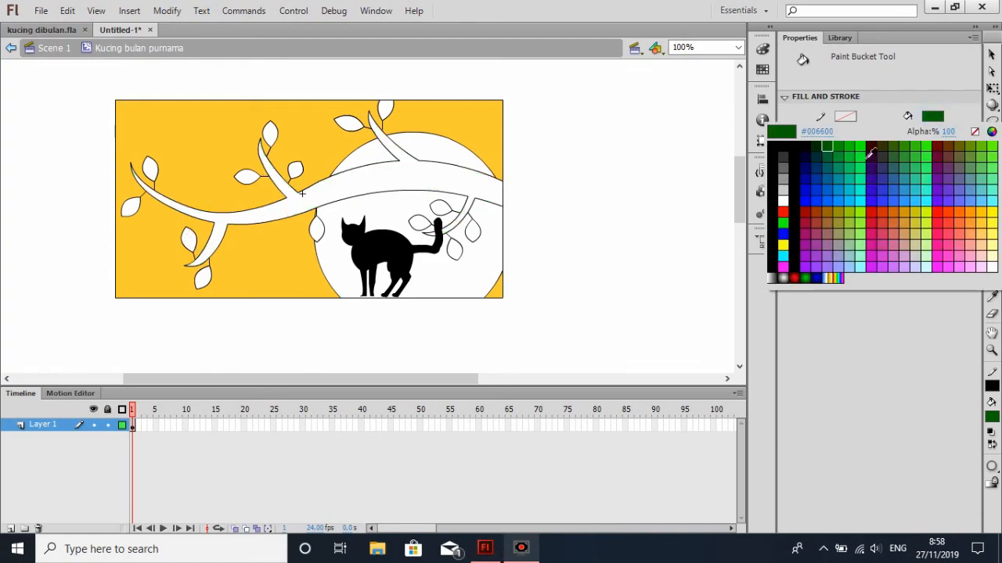
click(827, 146)
click(385, 179)
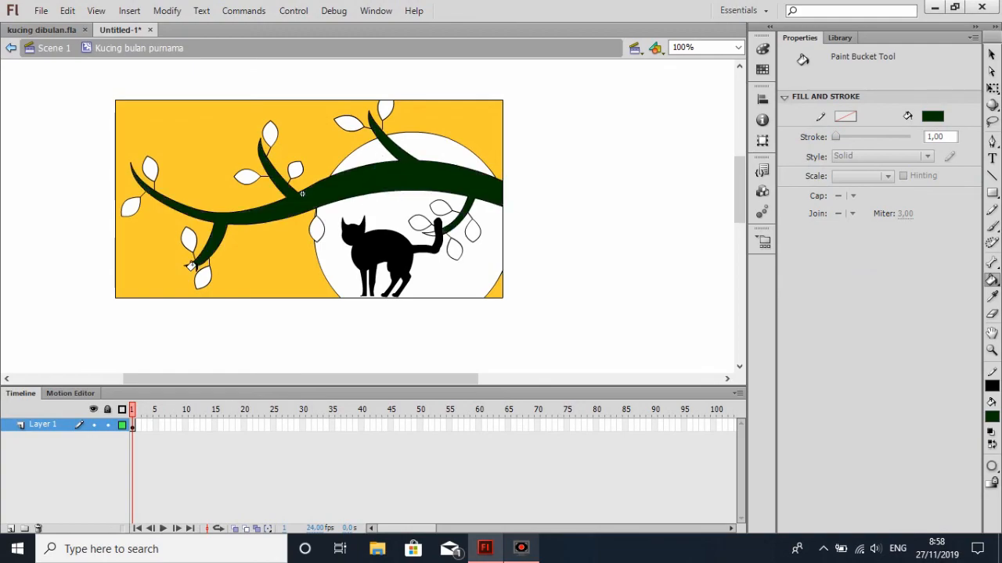
Fill all the leaves on the branches with the same dark green #003300
click(188, 238)
click(130, 206)
click(150, 168)
click(267, 131)
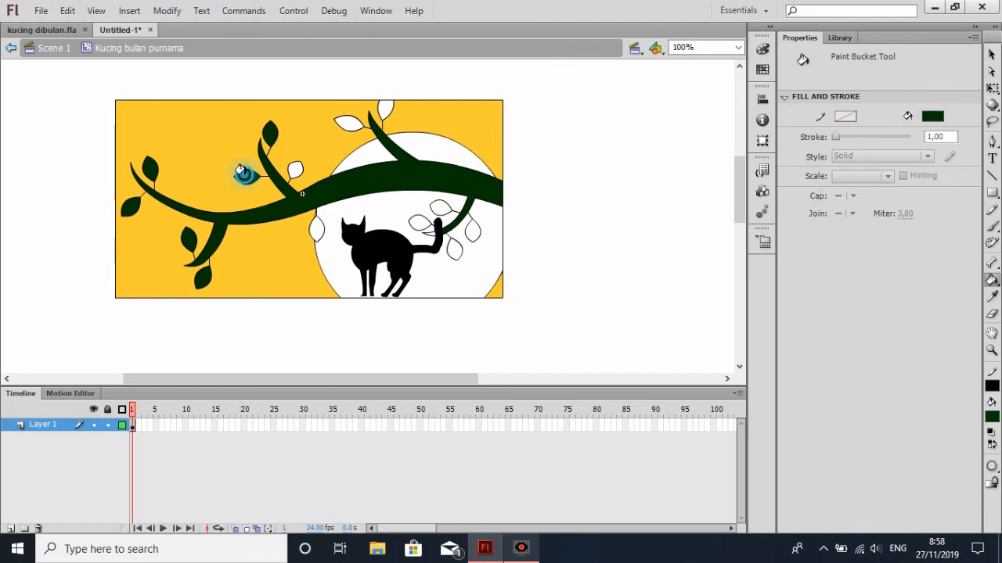
click(293, 169)
click(348, 123)
click(383, 108)
click(440, 208)
click(418, 223)
click(317, 227)
click(453, 247)
click(471, 230)
Move the text block with the name and attendance number to just above the picture frame, roughly centred
click(991, 54)
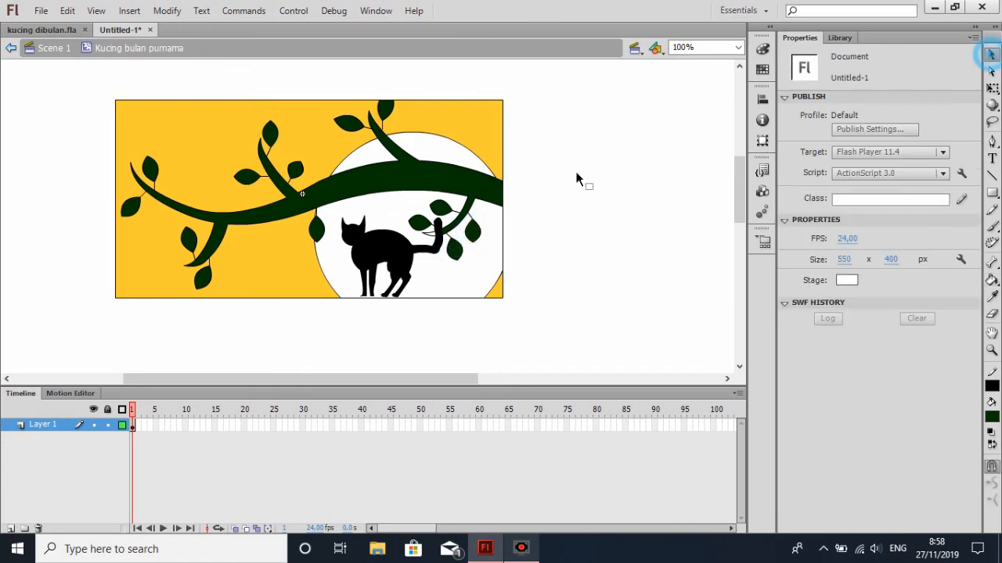
scroll(383, 201, up, 3)
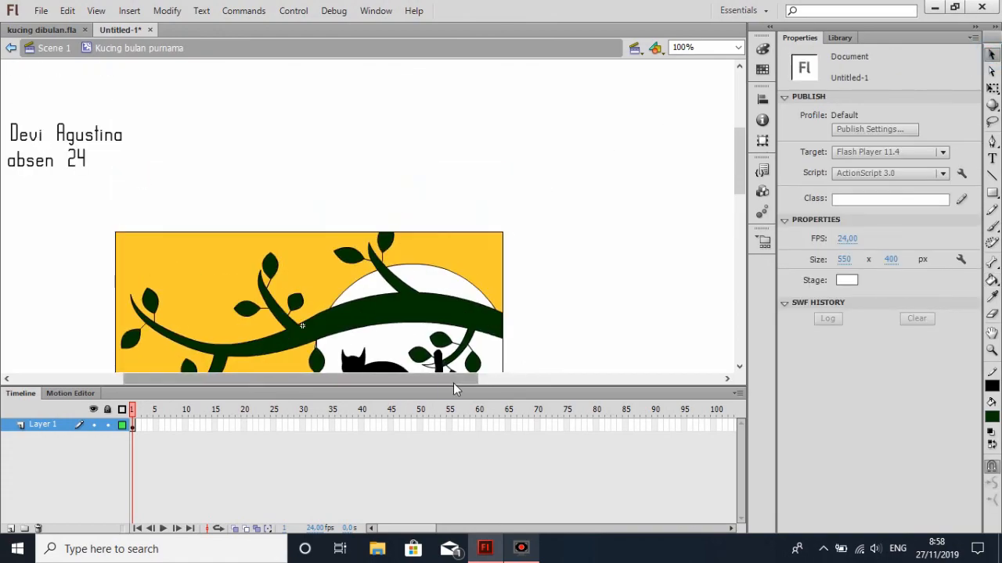
drag(453, 383, 402, 383)
drag(44, 102, 468, 223)
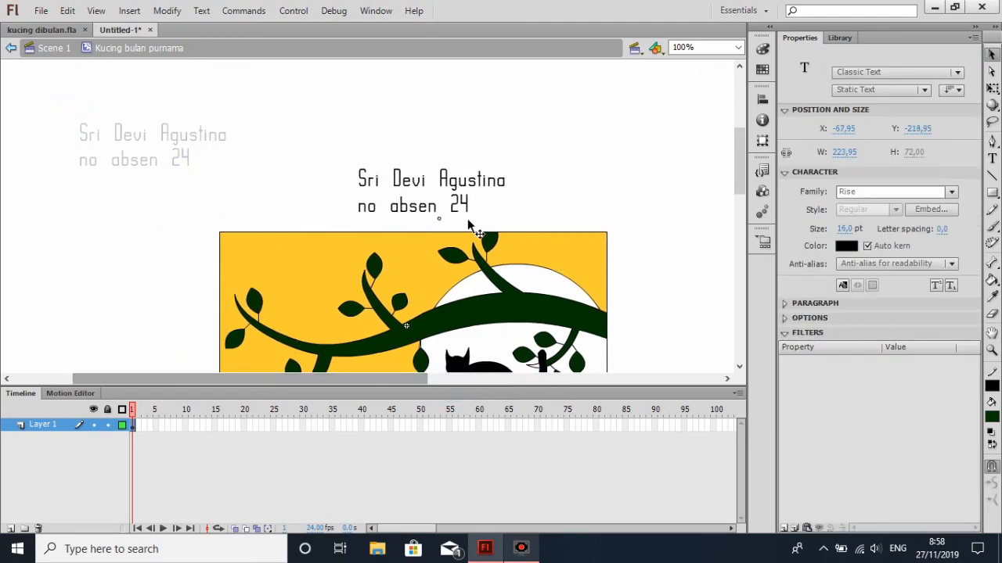
scroll(575, 221, down, 2)
scroll(583, 222, up, 1)
drag(741, 192, 740, 191)
click(692, 175)
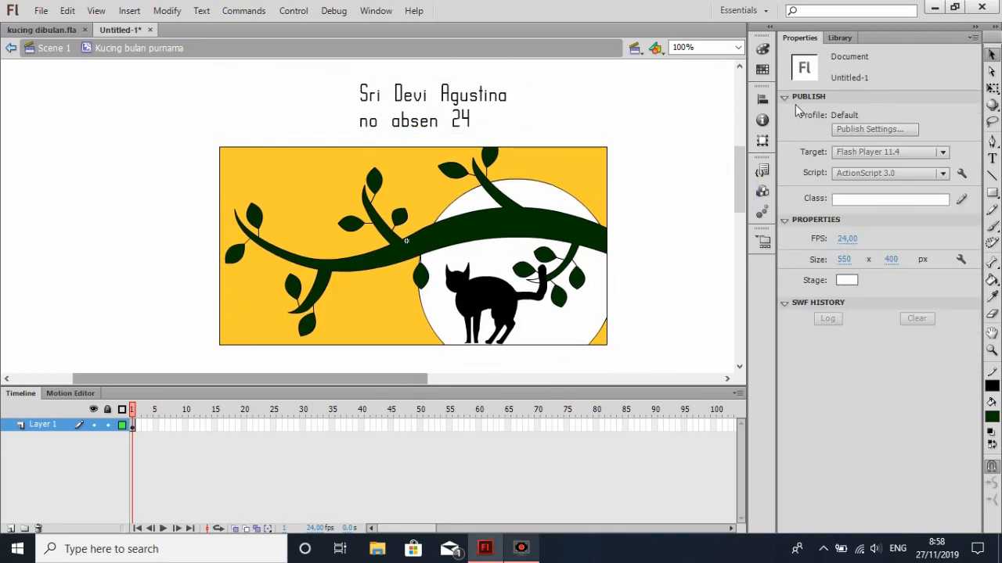
Return to Scene 1 and place the "Kucing bulan purnama" symbol from the library within the stage
click(12, 48)
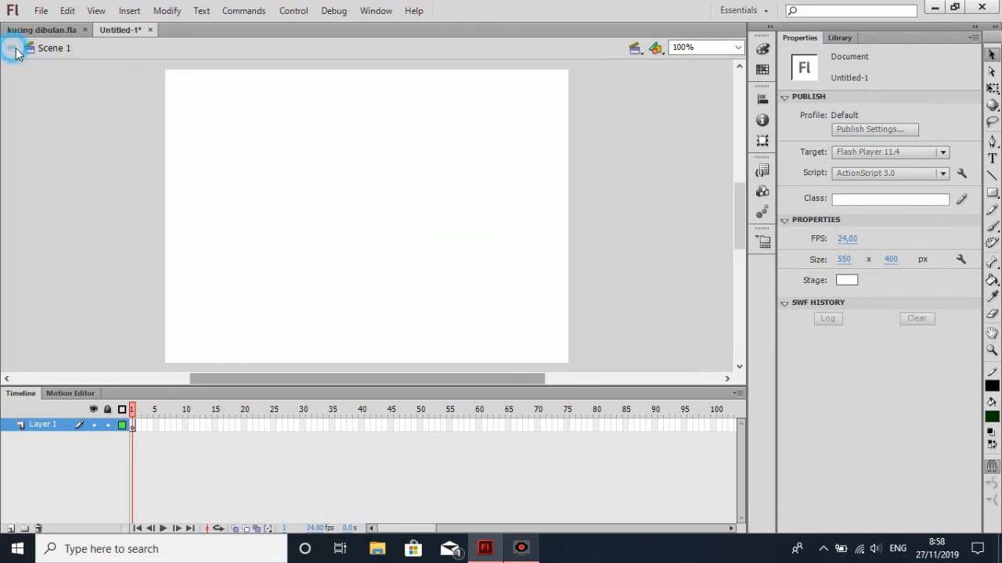
click(850, 40)
drag(882, 112, 370, 214)
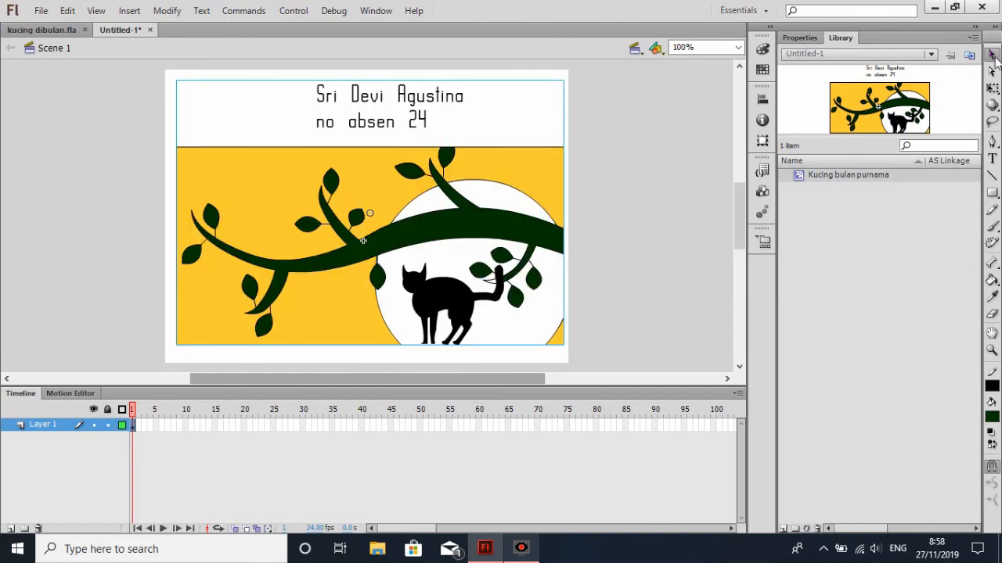
click(593, 199)
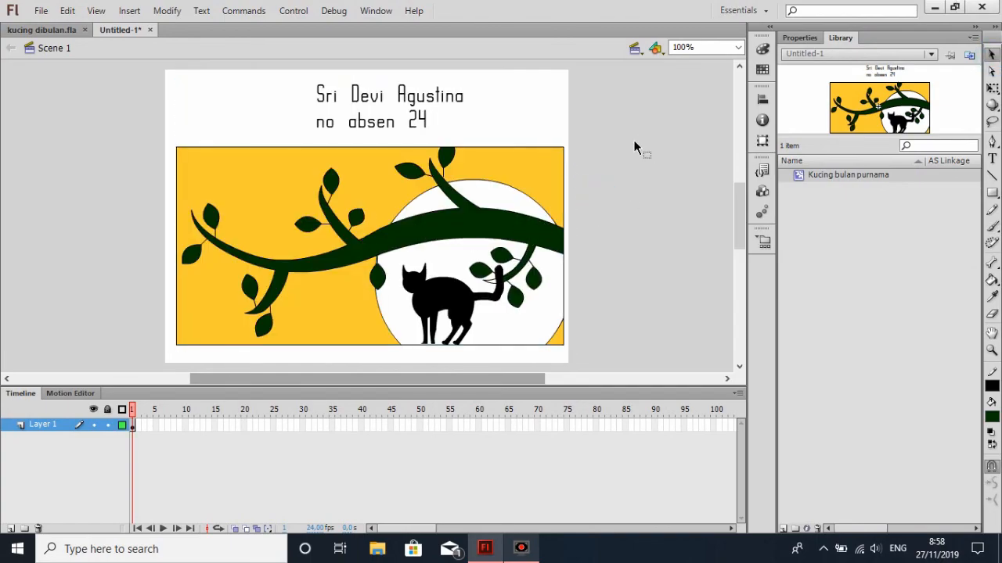